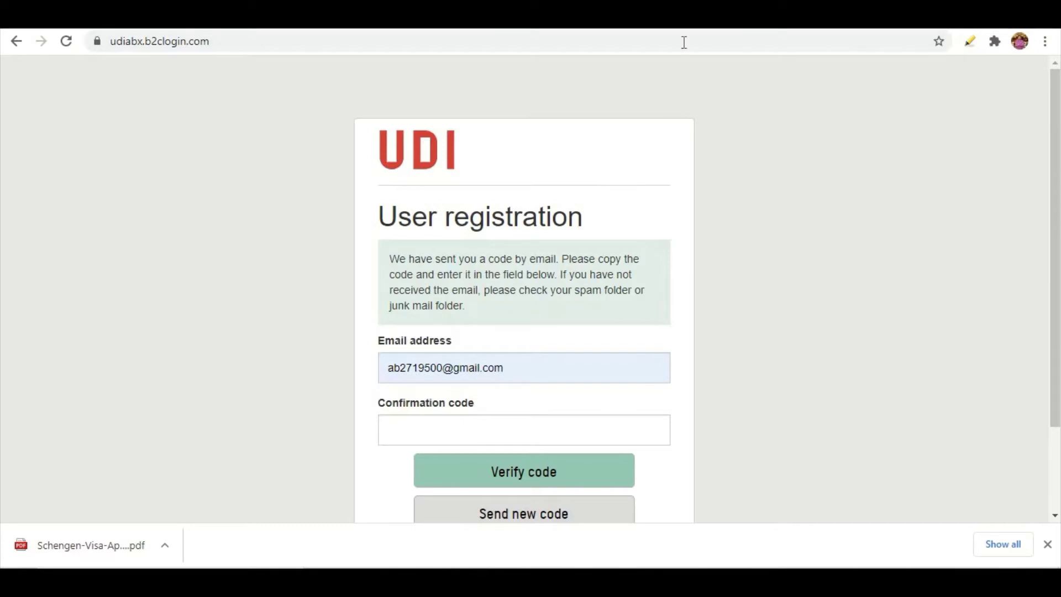
Switch to the Gmail inbox to find the UDI verification e-mail
click(569, 18)
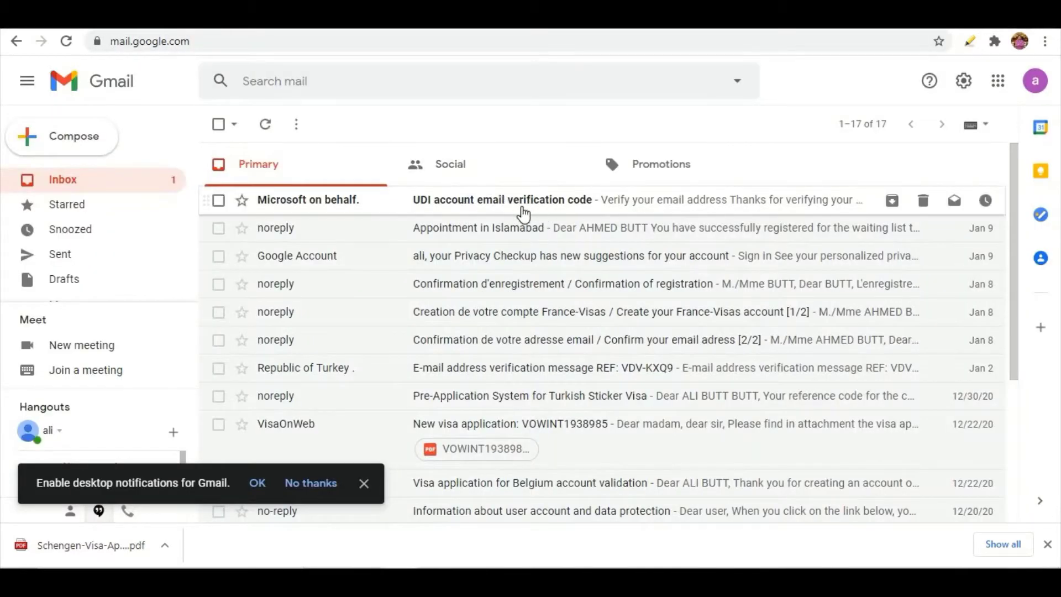
Open the 'UDI account email verification code' message and select the code for the registration form
click(523, 209)
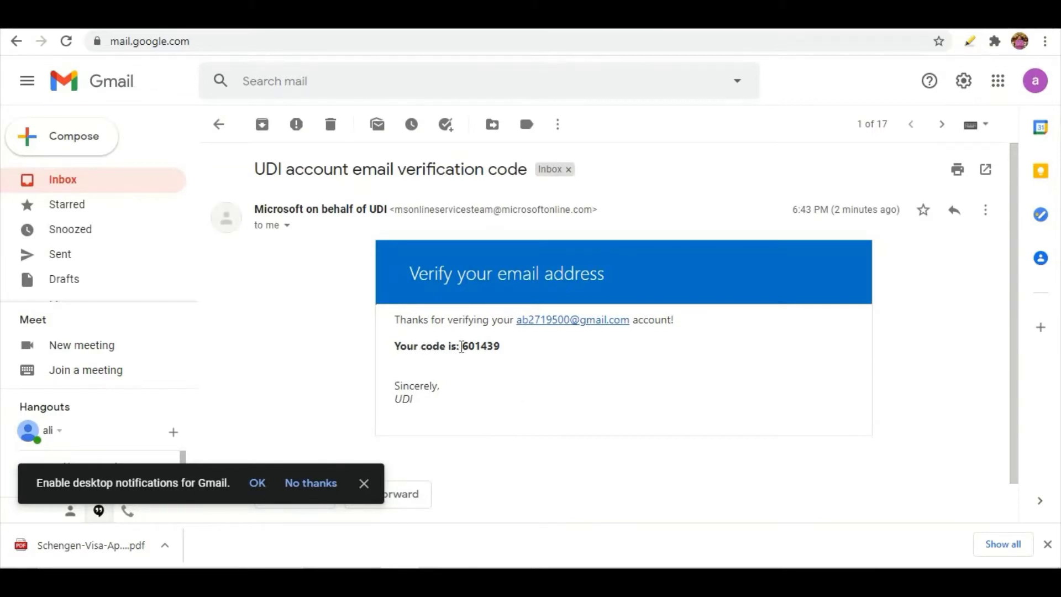
drag(465, 347, 499, 358)
key(ctrl+c)
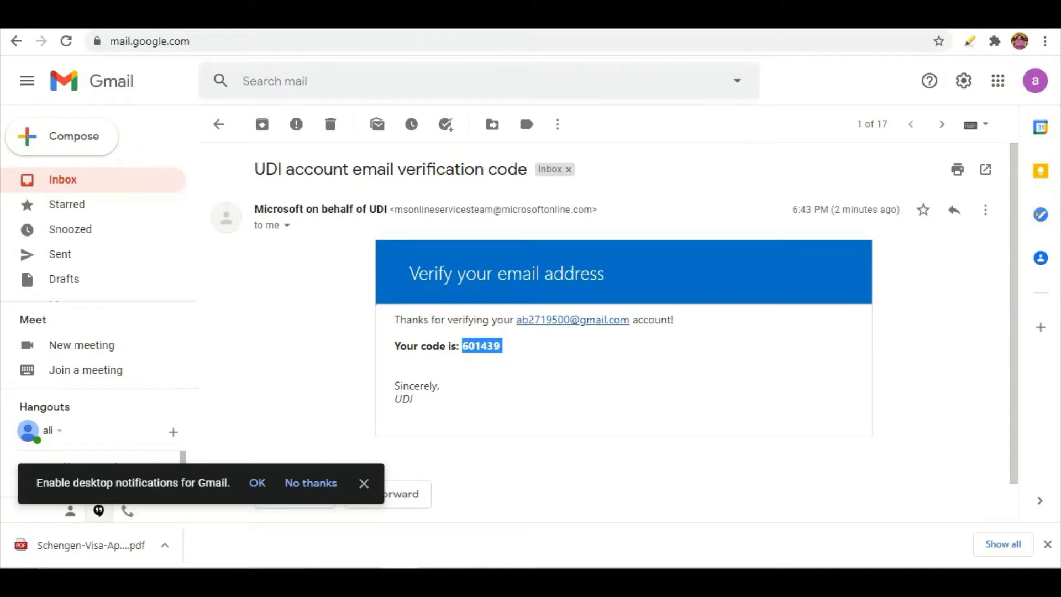
key(ctrl+Tab)
click(435, 427)
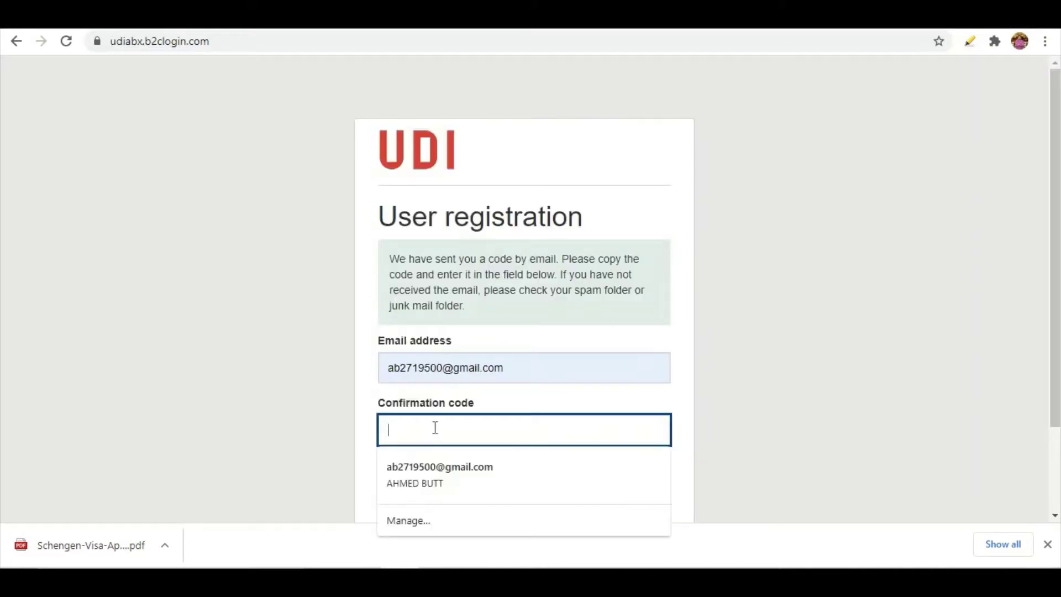
Paste the confirmation code and verify the e-mail address
key(ctrl+v)
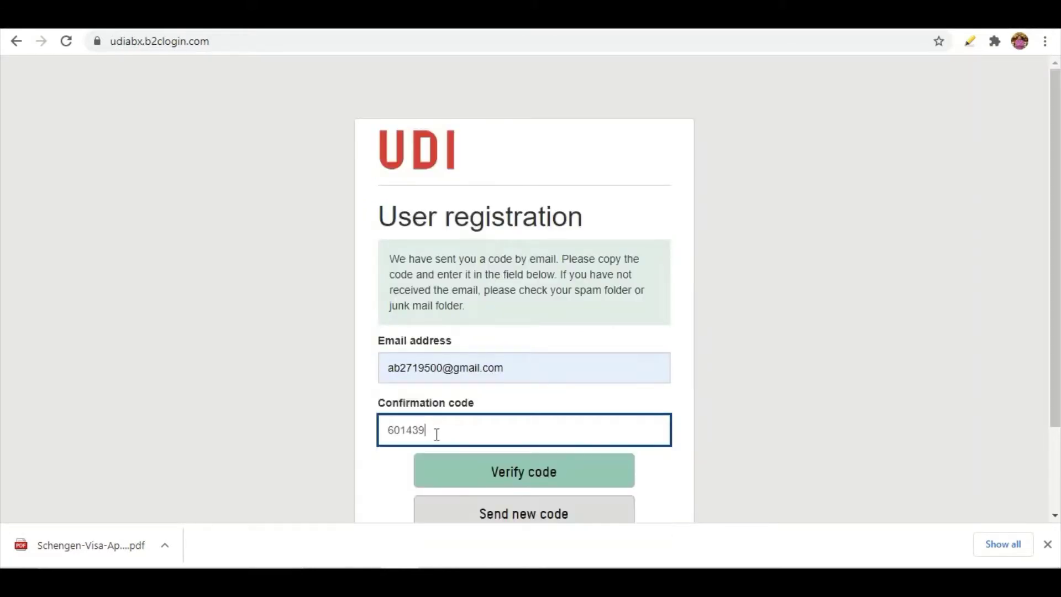
click(465, 470)
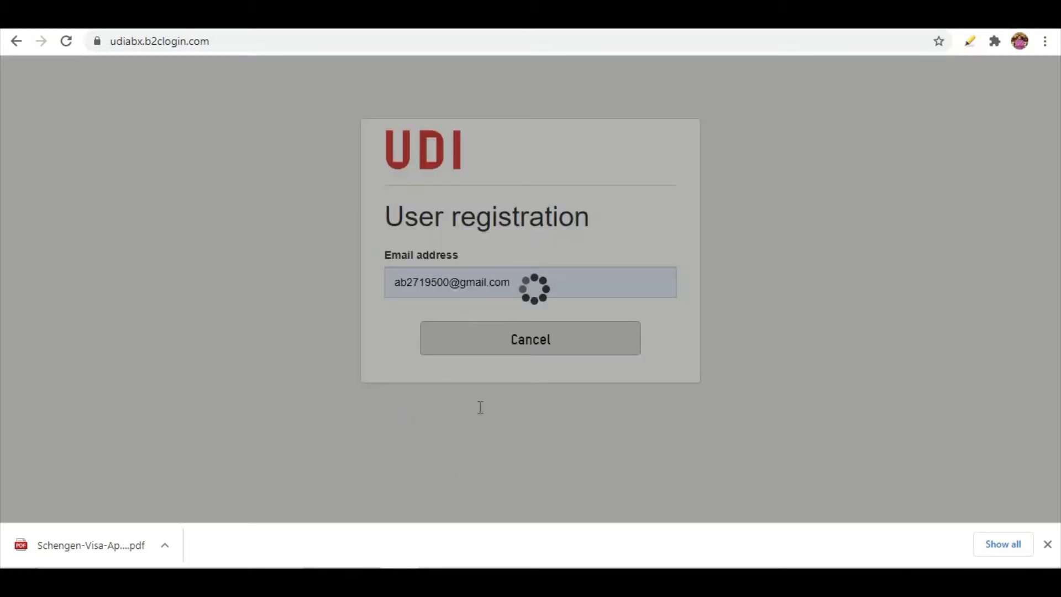
scroll(376, 354, down, 2)
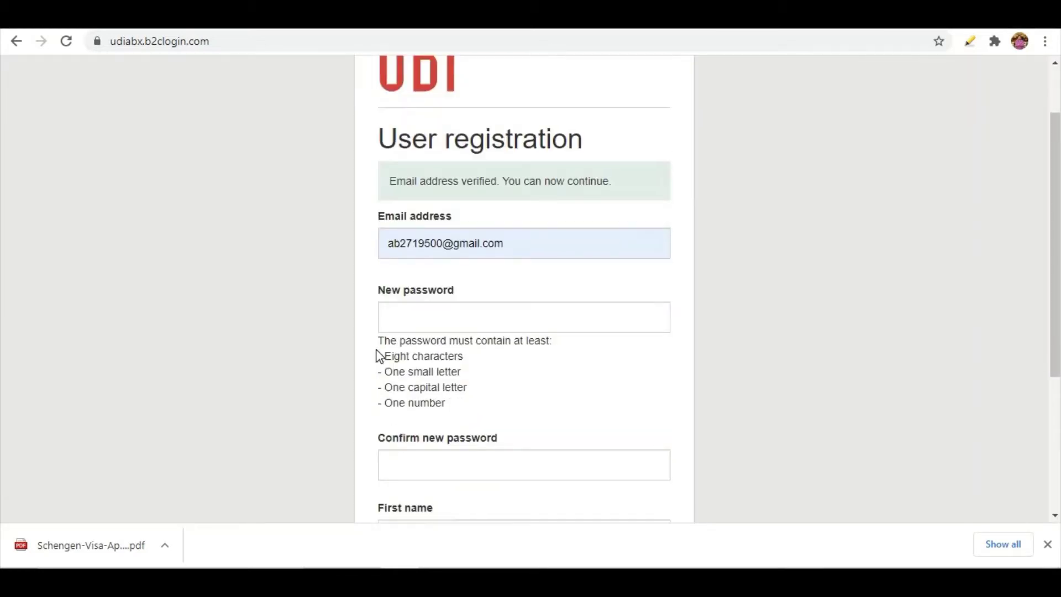
scroll(377, 353, down, 2)
scroll(377, 352, up, 2)
Enter the new account password, declining the browser's suggested password
click(425, 321)
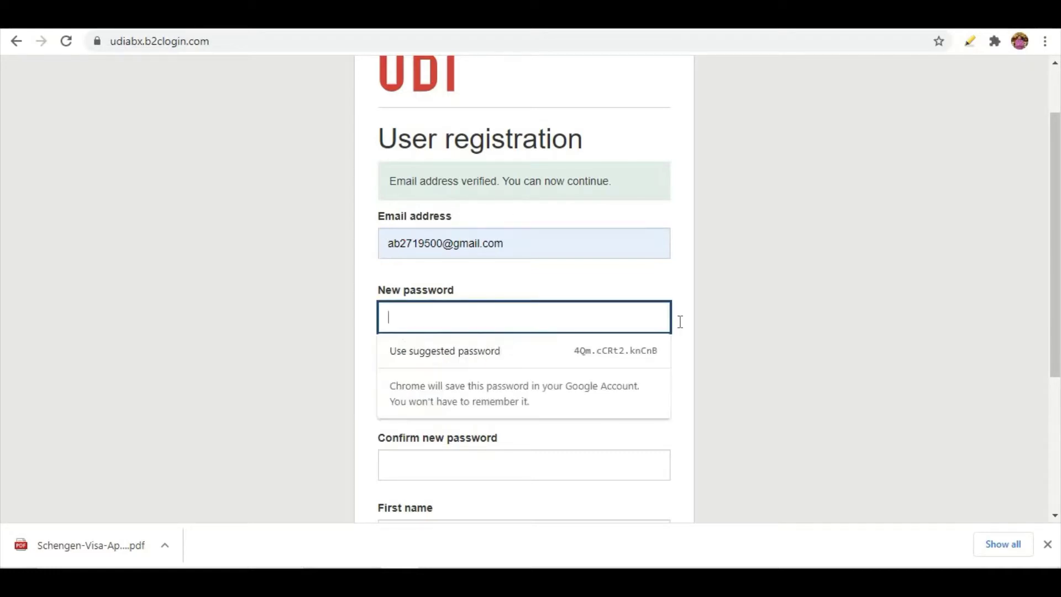
click(795, 288)
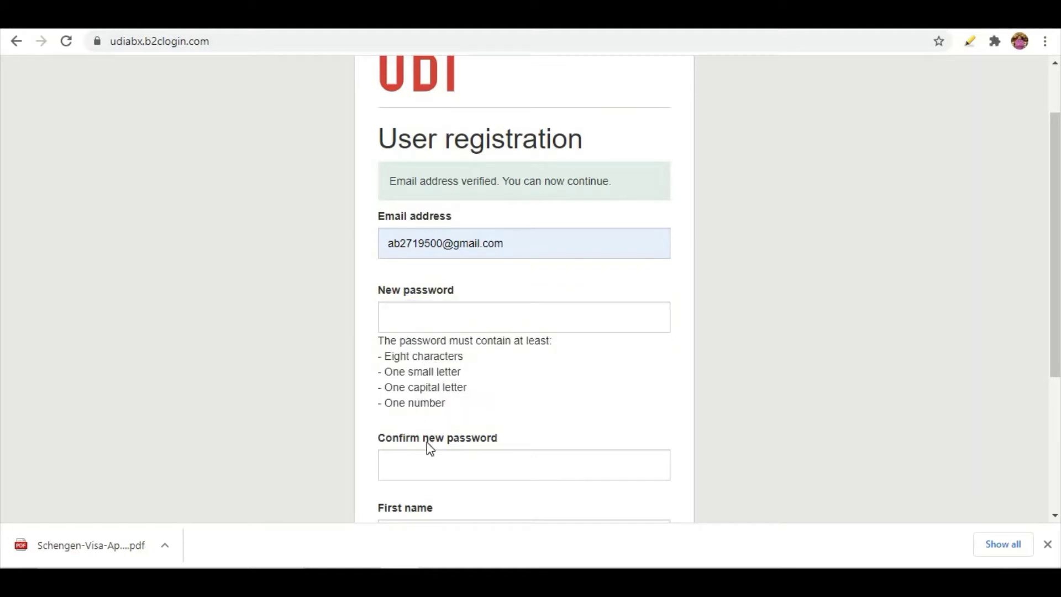
click(421, 323)
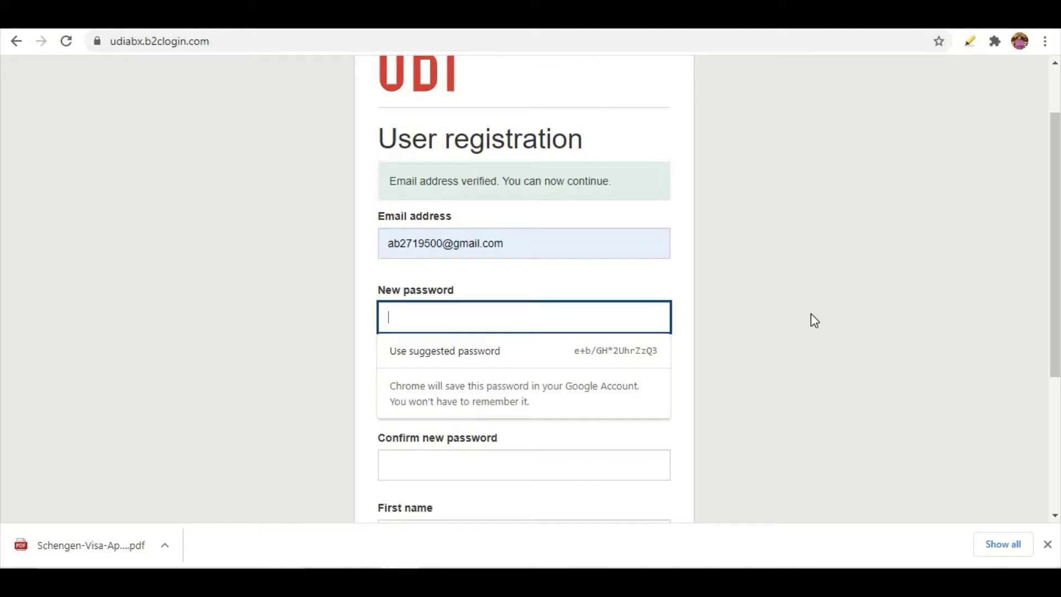
text(a)
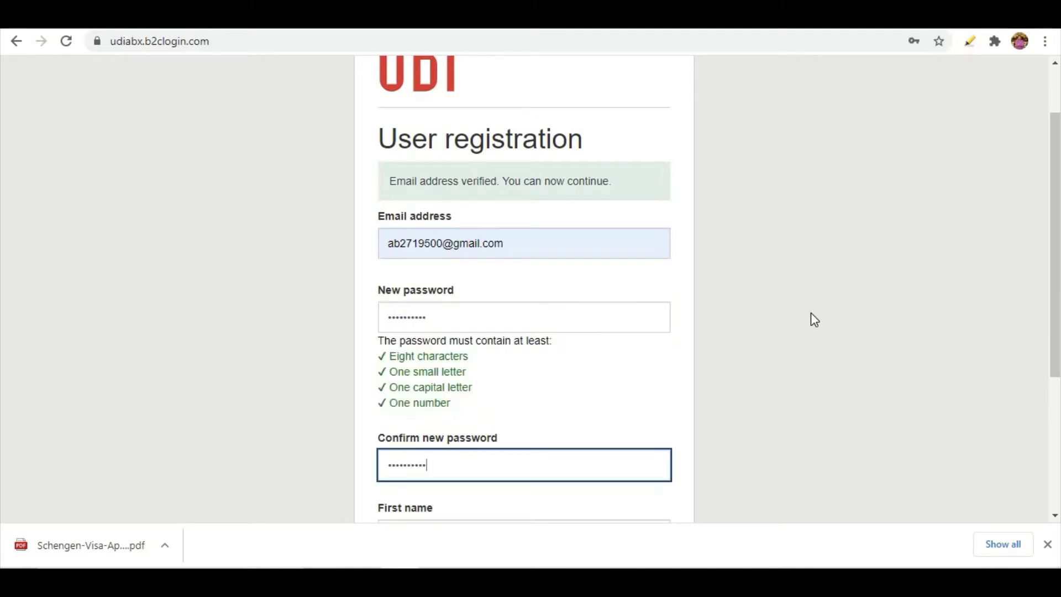
scroll(504, 409, down, 3)
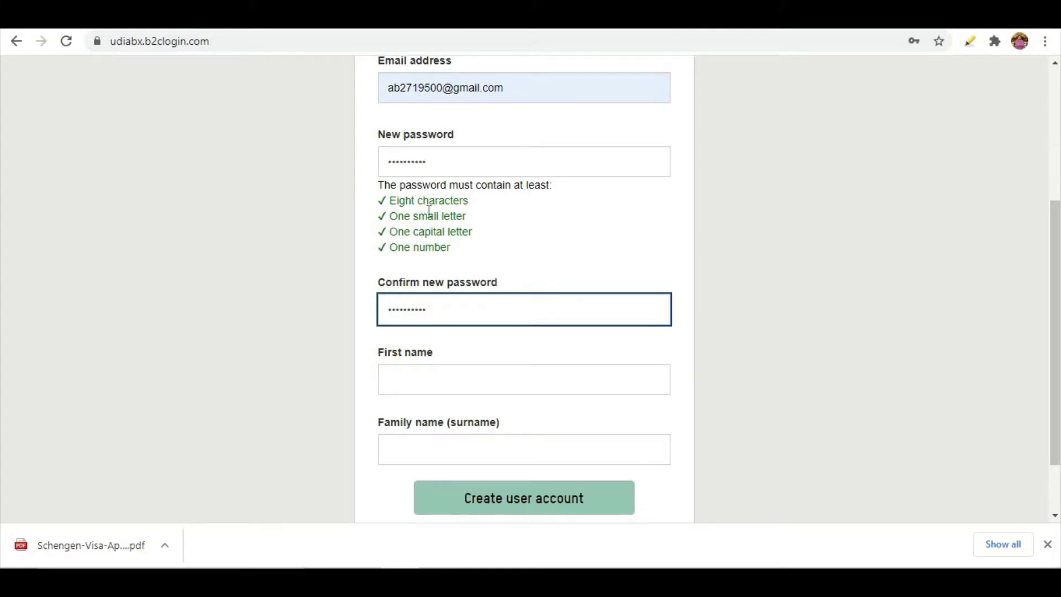
Enter the applicant's first name and family name, then create the user account
click(429, 380)
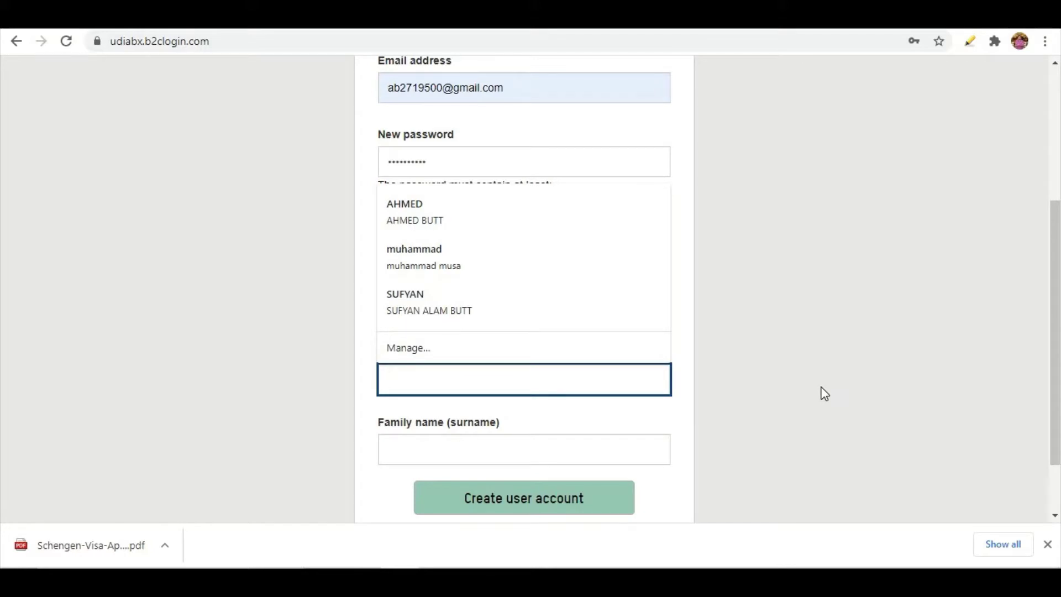
key(Tab)
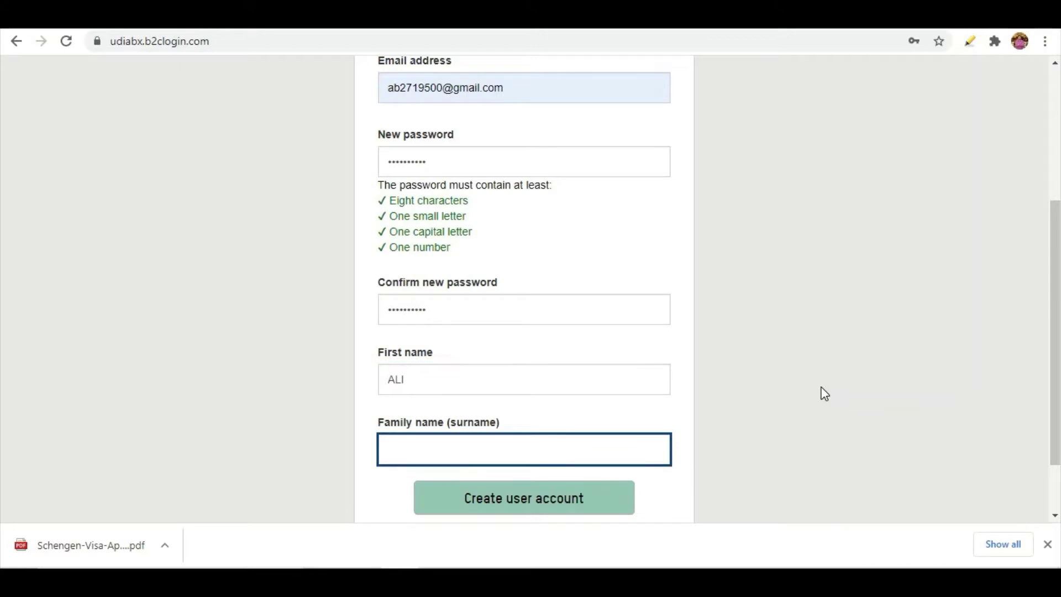
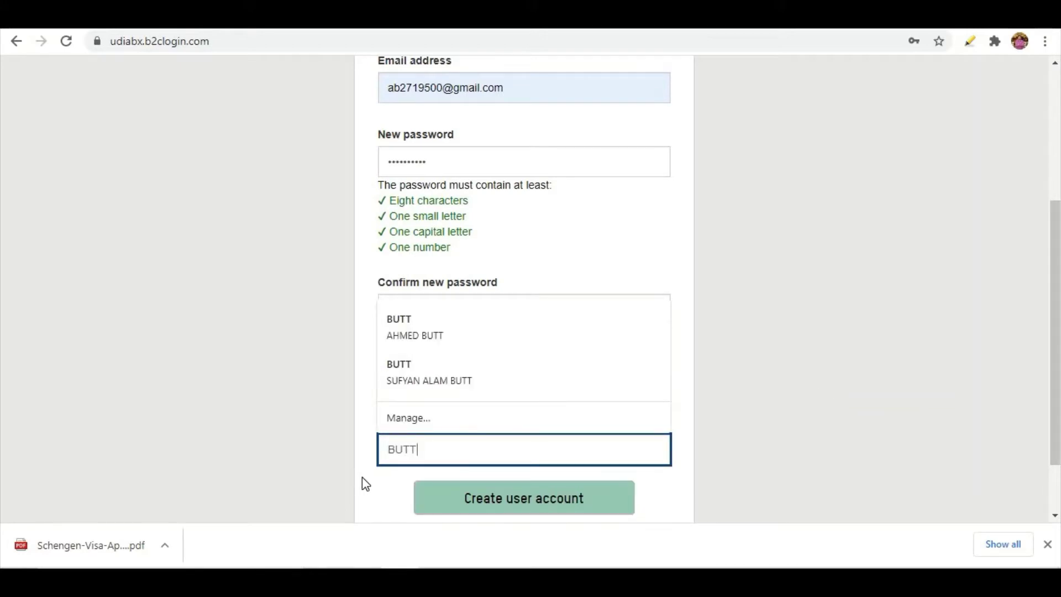
click(374, 499)
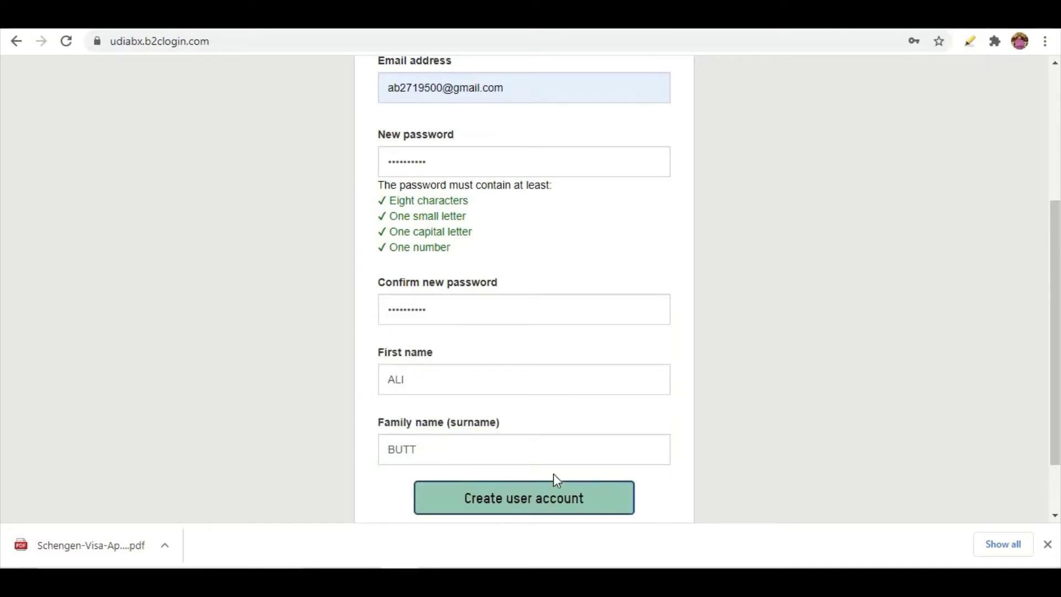
scroll(552, 473, down, 2)
click(545, 420)
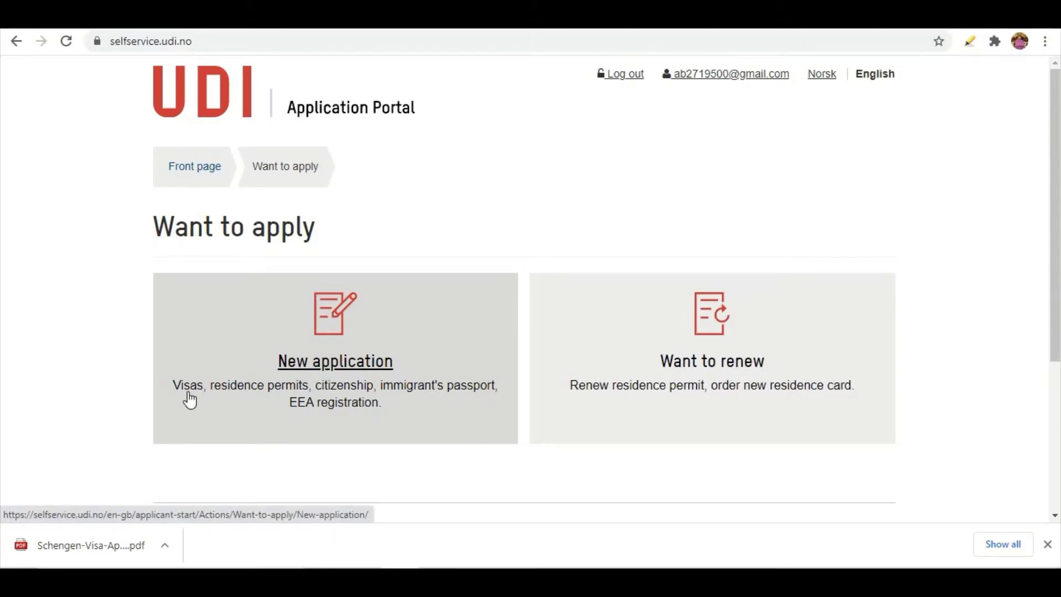
Start a new application and browse the application forms for citizens of all countries
click(321, 367)
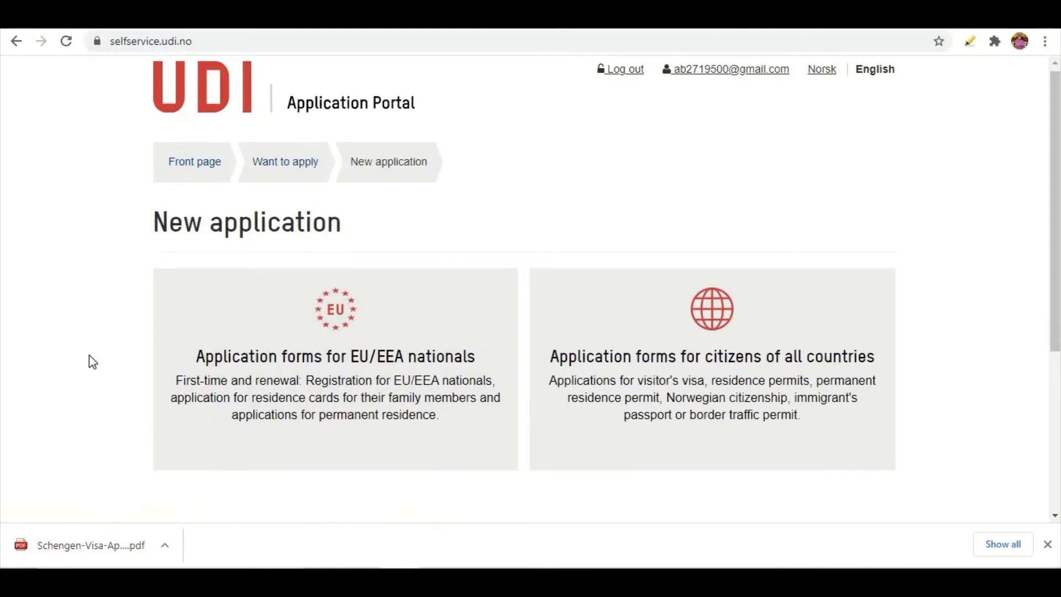
scroll(89, 356, down, 5)
scroll(89, 354, up, 5)
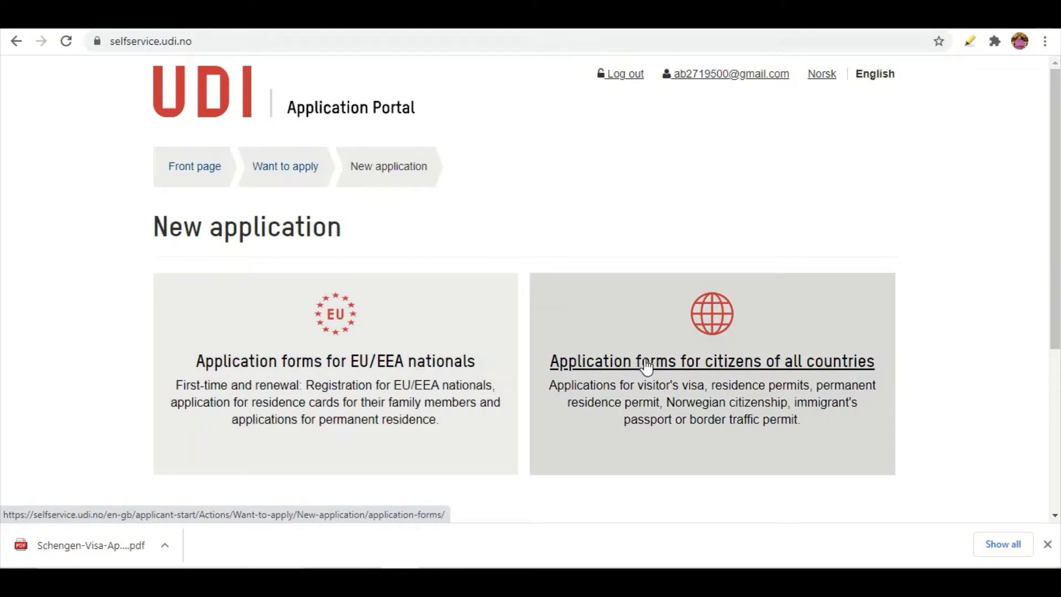
click(648, 366)
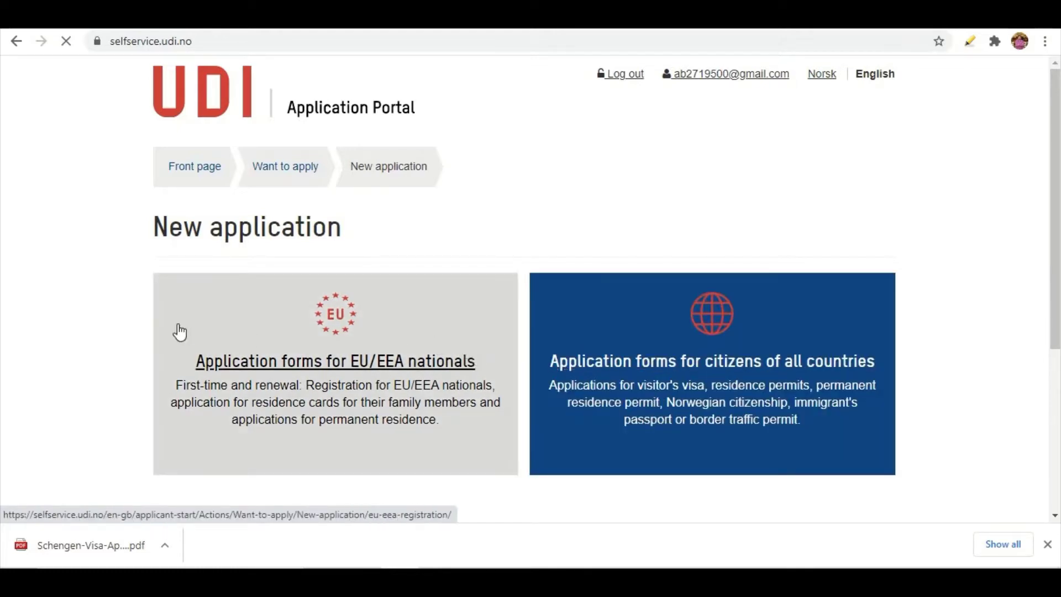
scroll(148, 325, down, 1)
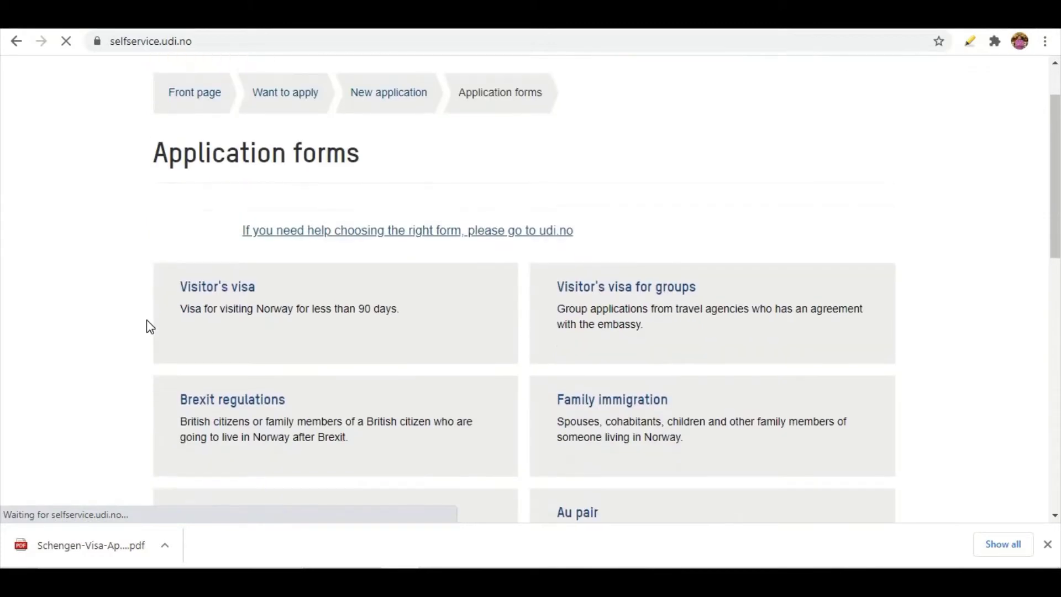
scroll(146, 320, down, 1)
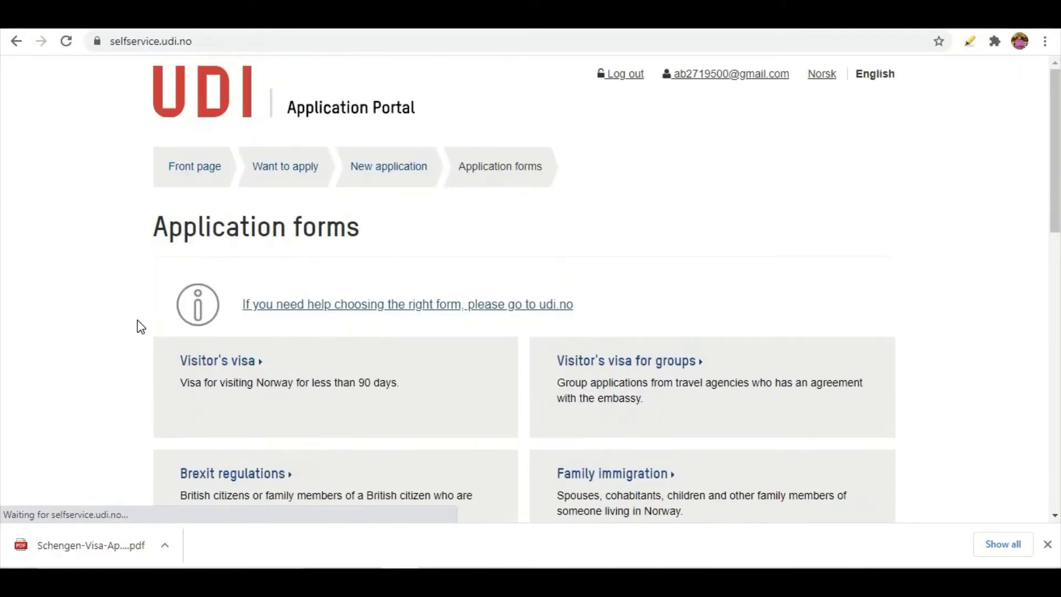
scroll(49, 355, down, 2)
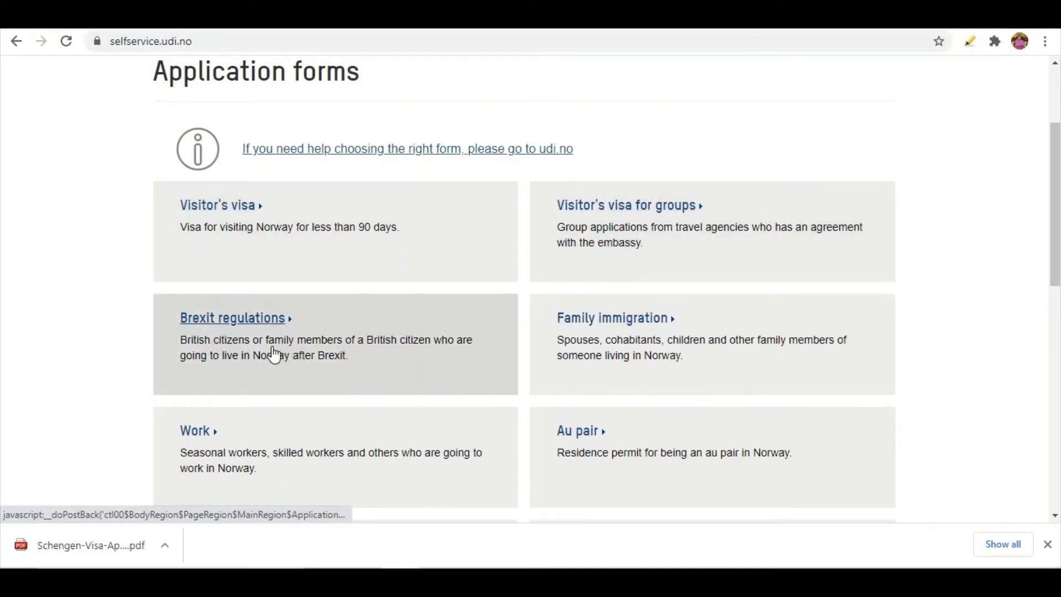
scroll(265, 406, down, 3)
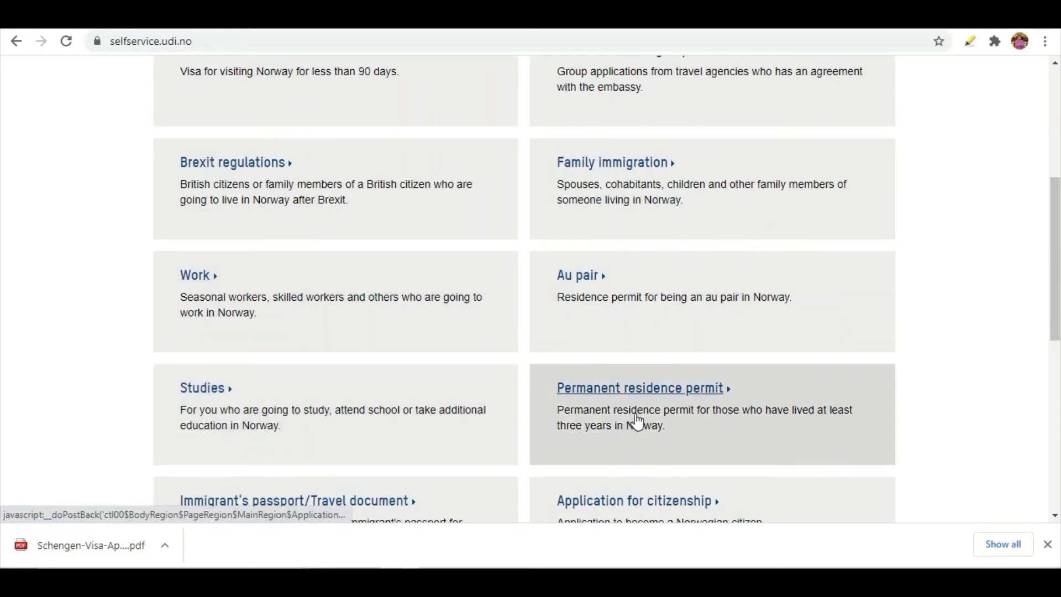
scroll(635, 421, down, 2)
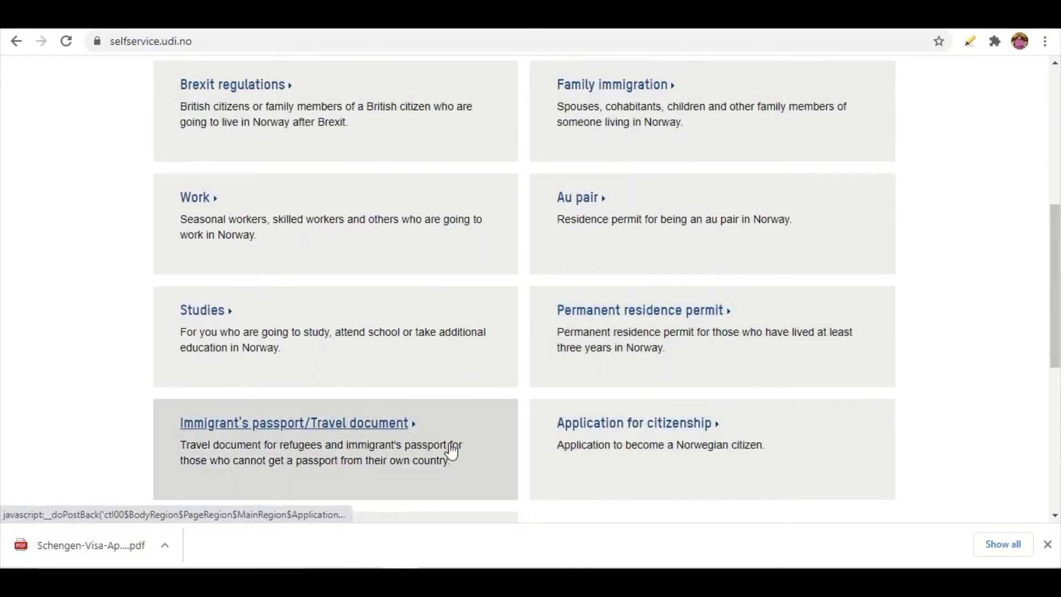
scroll(635, 447, down, 3)
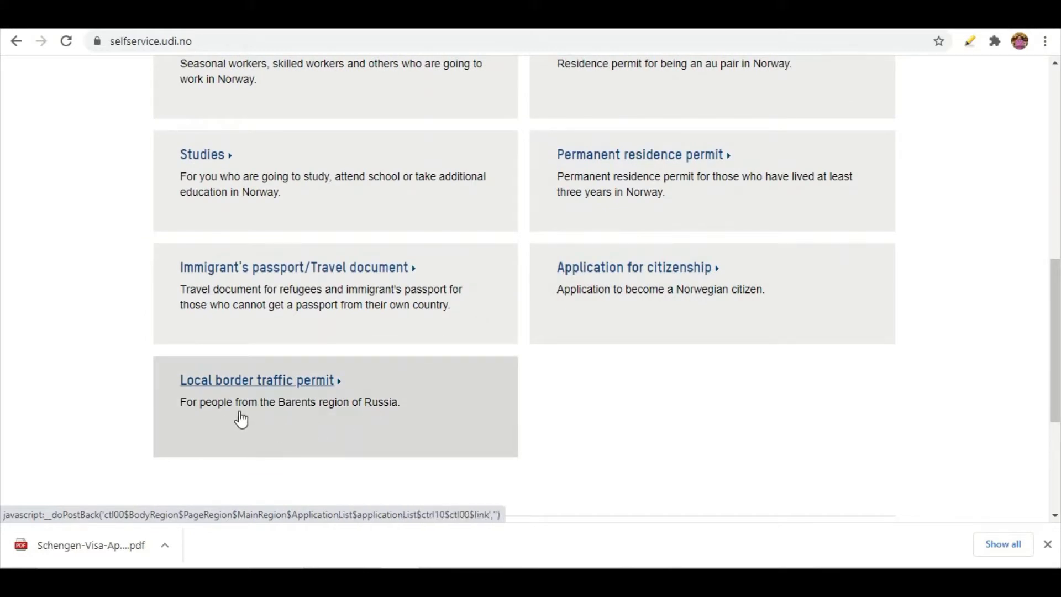
scroll(376, 417, up, 5)
scroll(377, 417, up, 3)
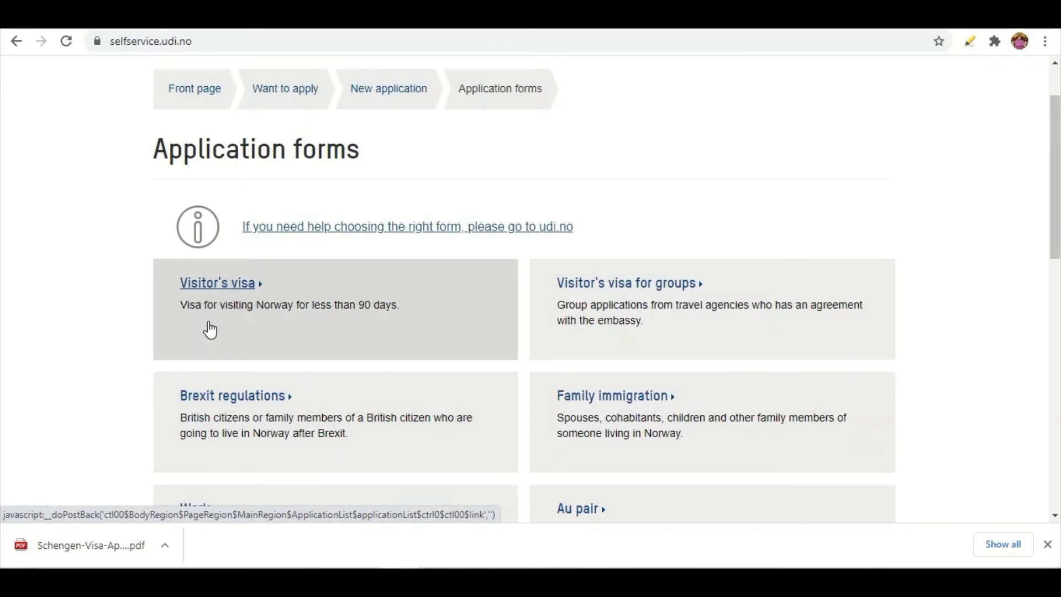
Start the Visitor's visa application, answering Yes to a family member with Norwegian citizenship
click(227, 287)
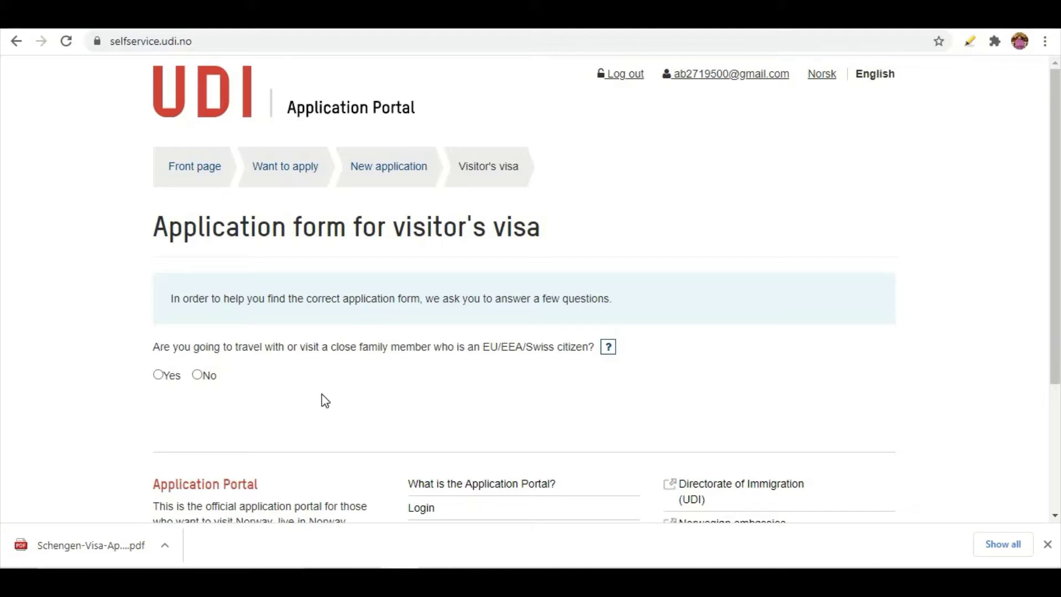
click(163, 379)
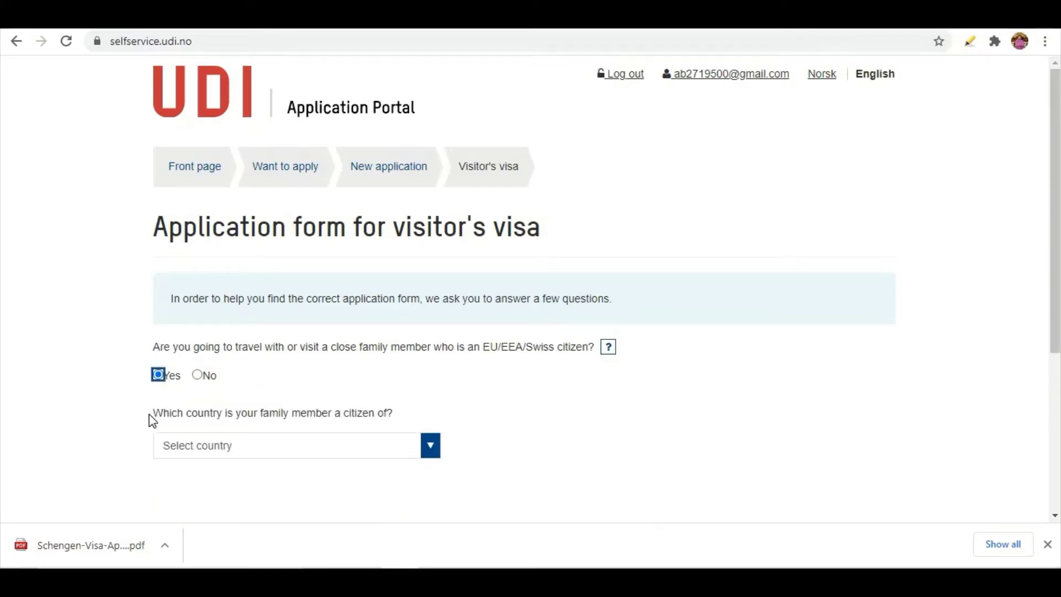
click(432, 447)
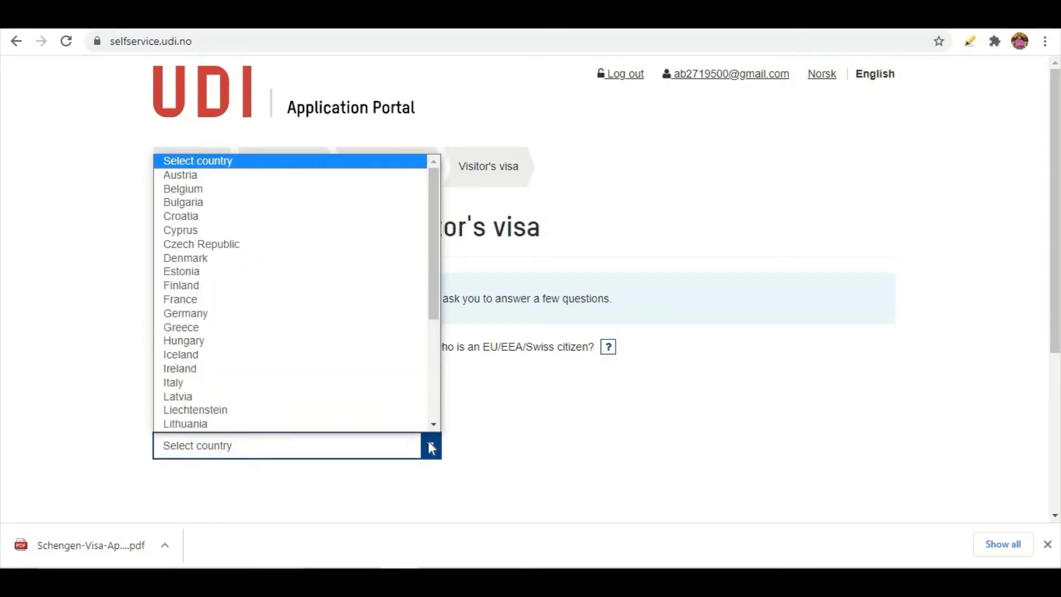
text(no)
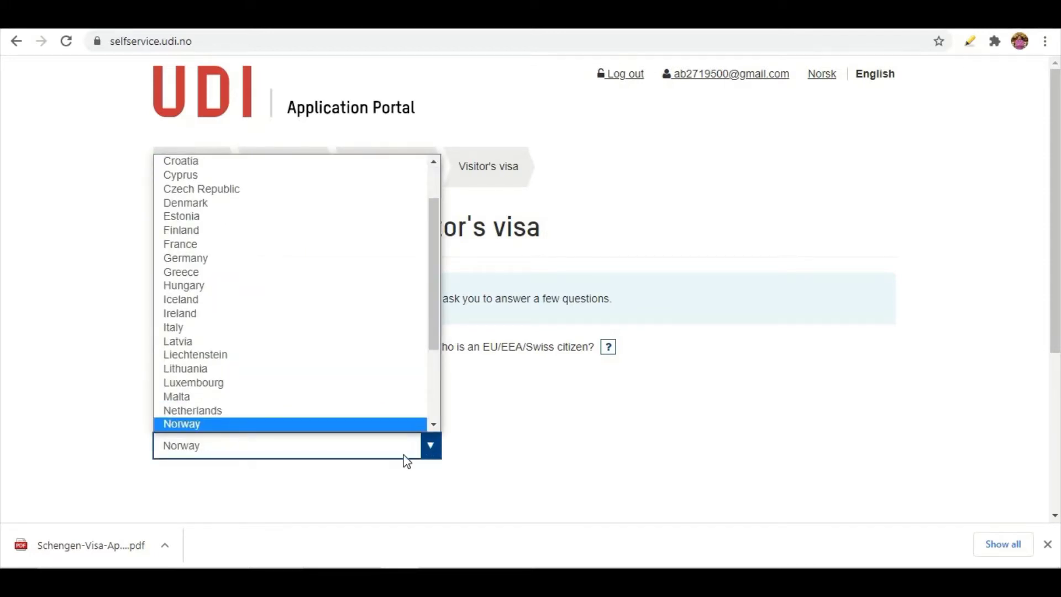
scroll(261, 421, down, 1)
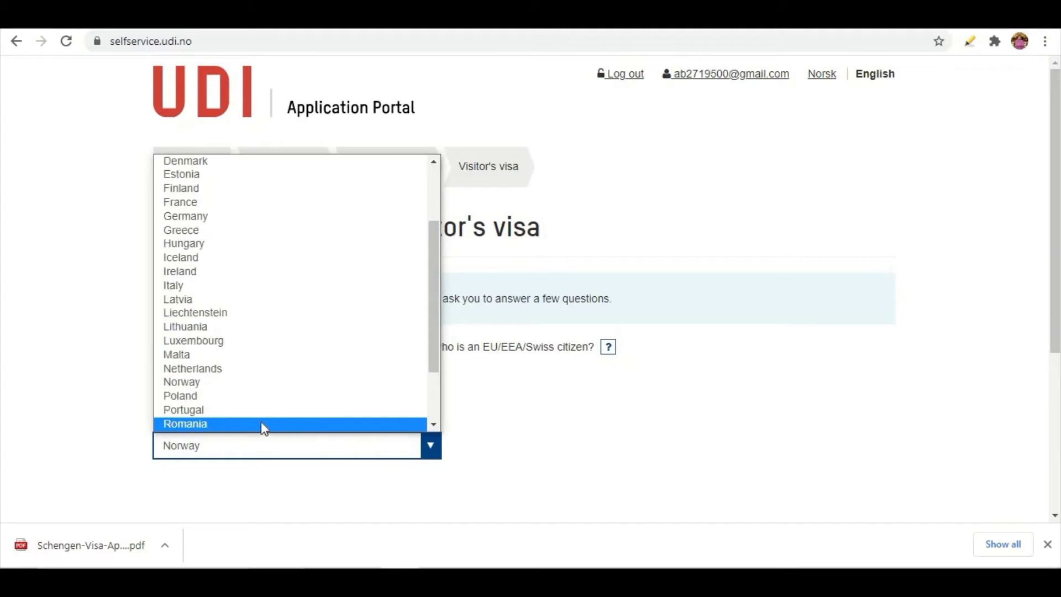
click(197, 385)
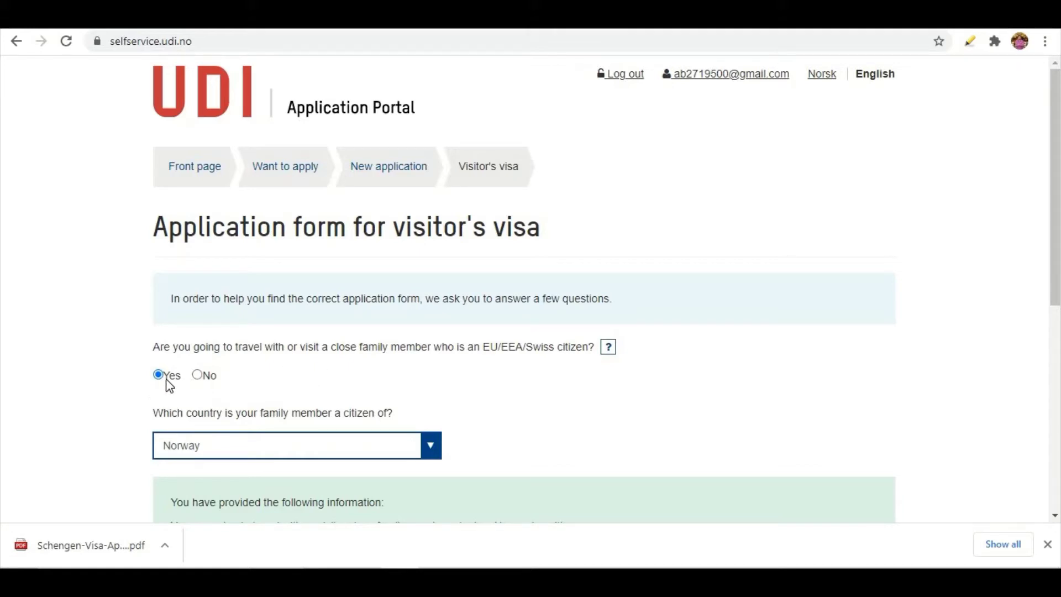
Confirm the eligibility answers and continue to the visitor's visa application
scroll(173, 387, down, 4)
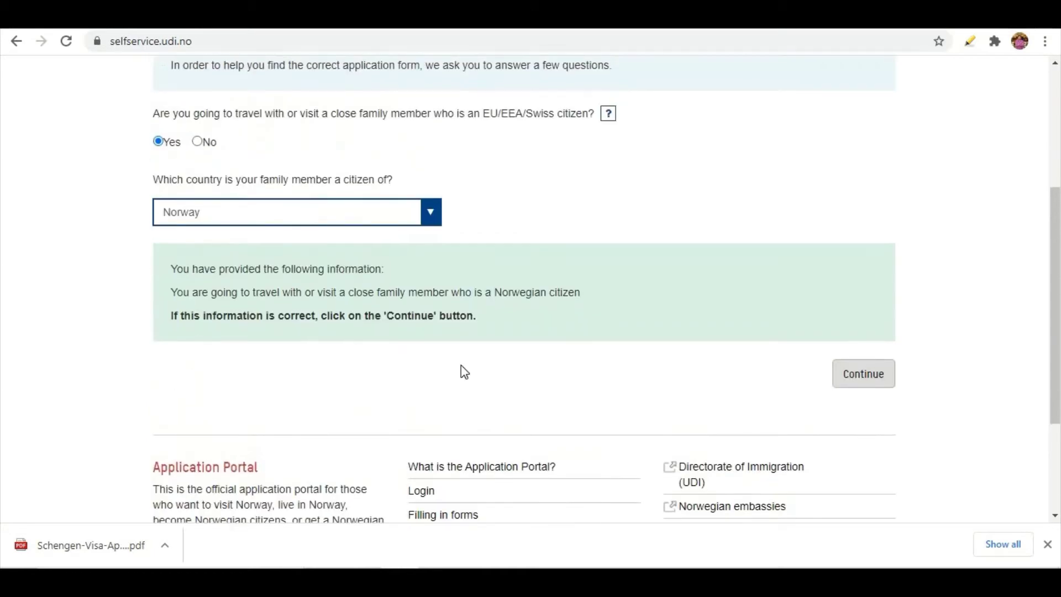
click(866, 387)
click(866, 382)
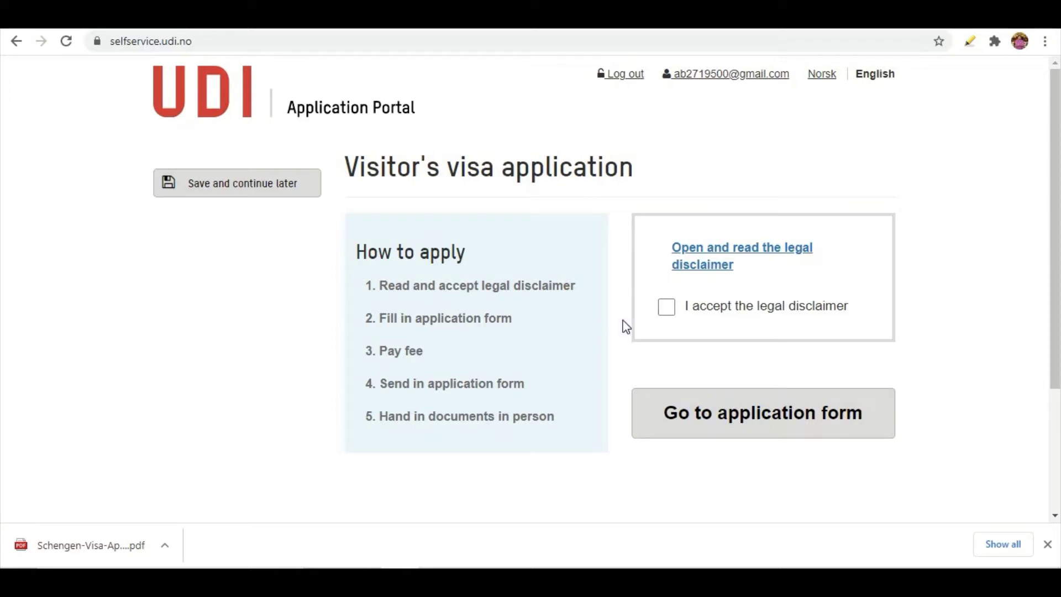
Accept the legal disclaimer and submit Pakistan as the country applying from
click(666, 308)
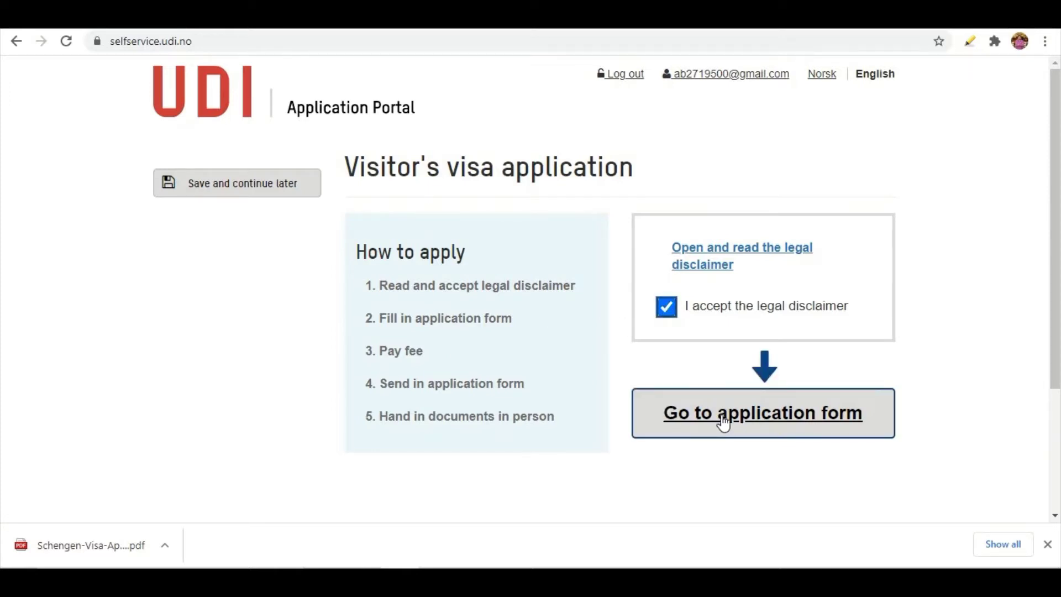
click(763, 410)
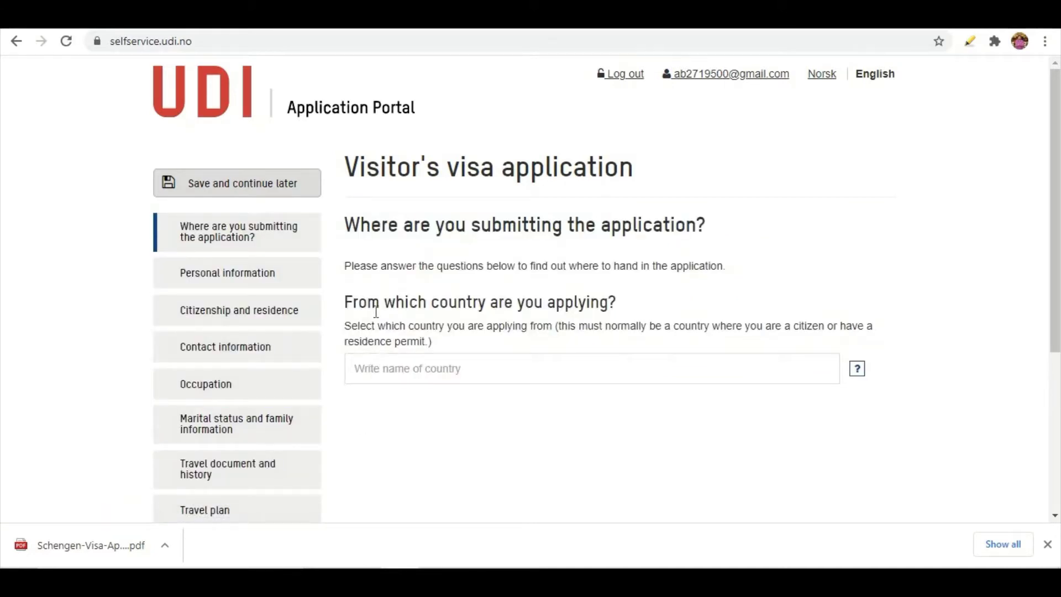
click(636, 372)
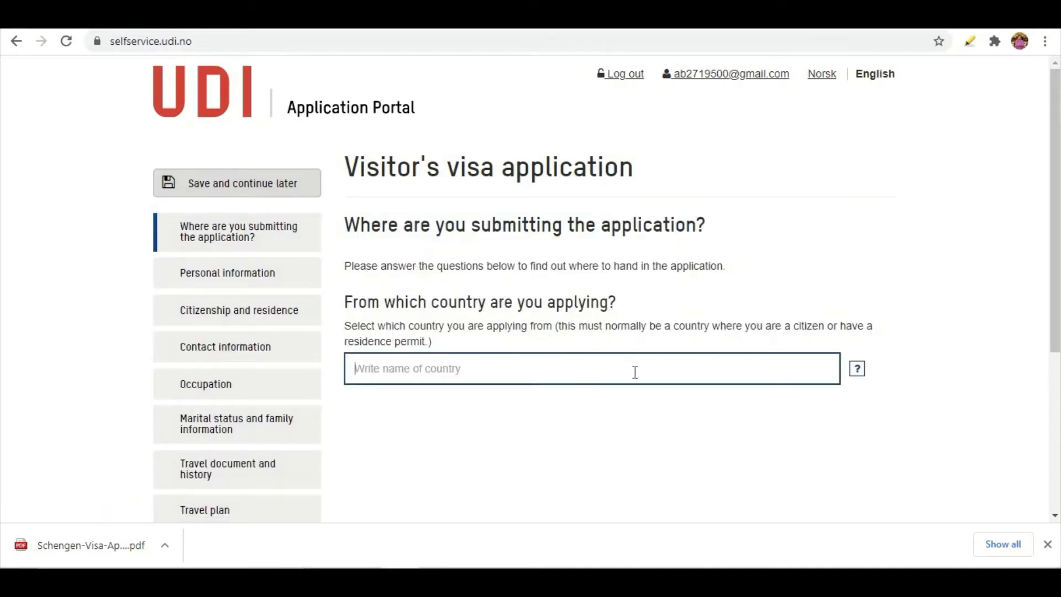
text(PAK)
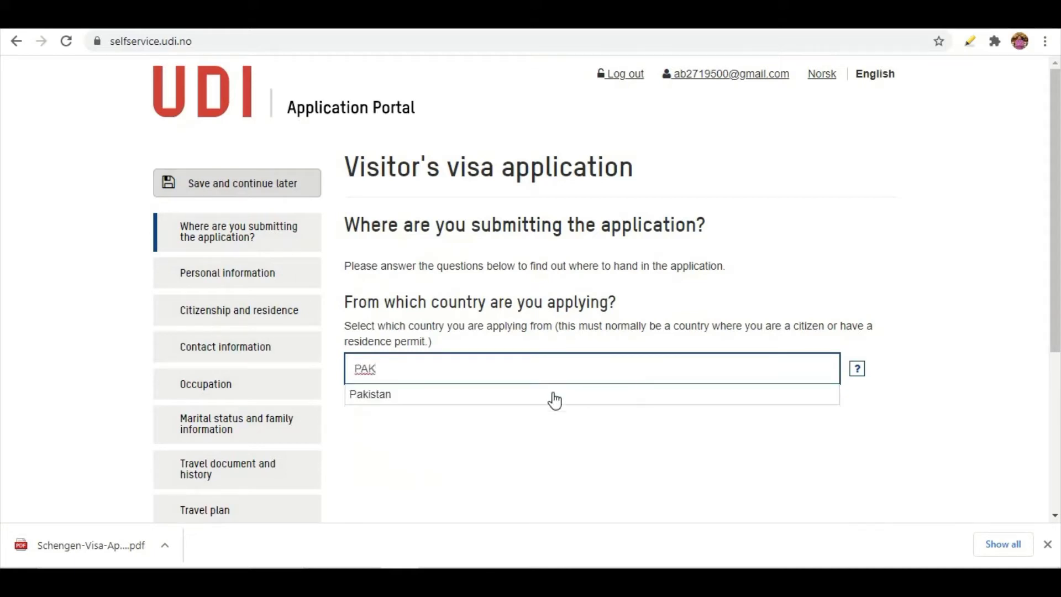
click(510, 405)
click(510, 394)
scroll(507, 403, down, 9)
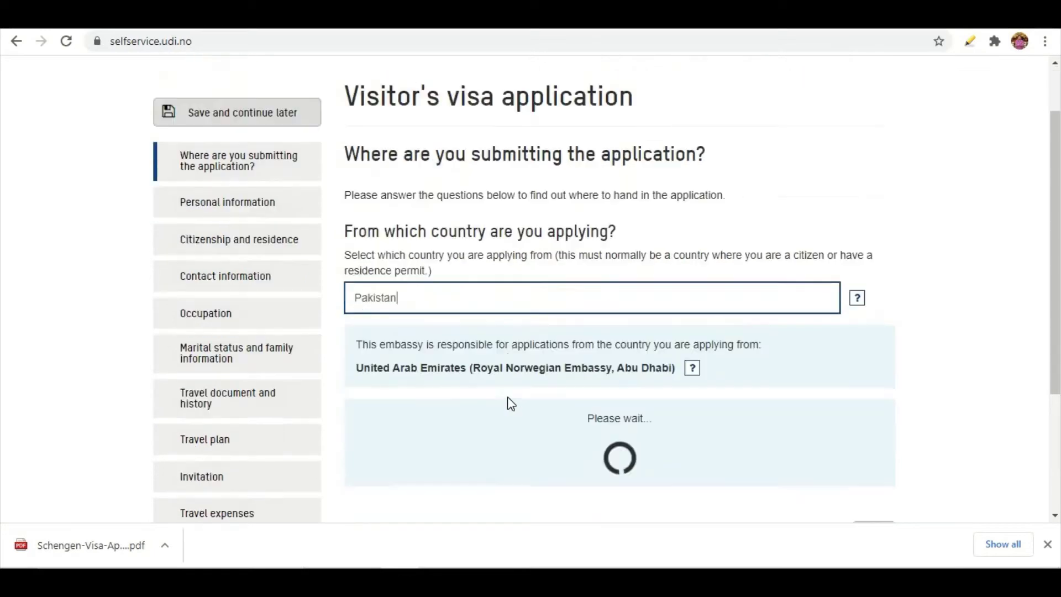
click(866, 457)
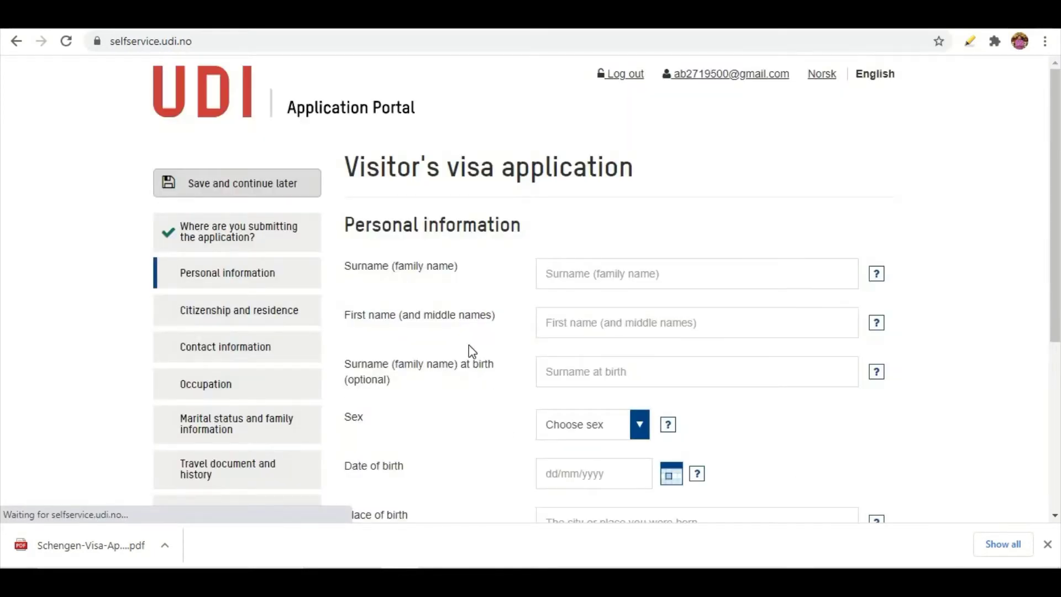
Fill in surname and first name from saved details, and enter the surname at birth
click(598, 273)
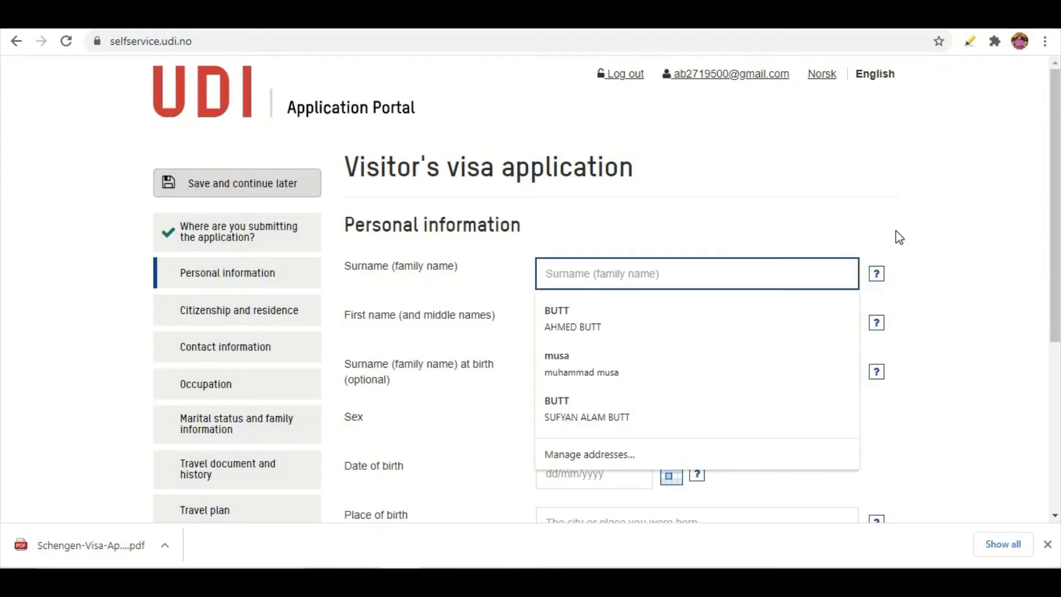
text(BUTT)
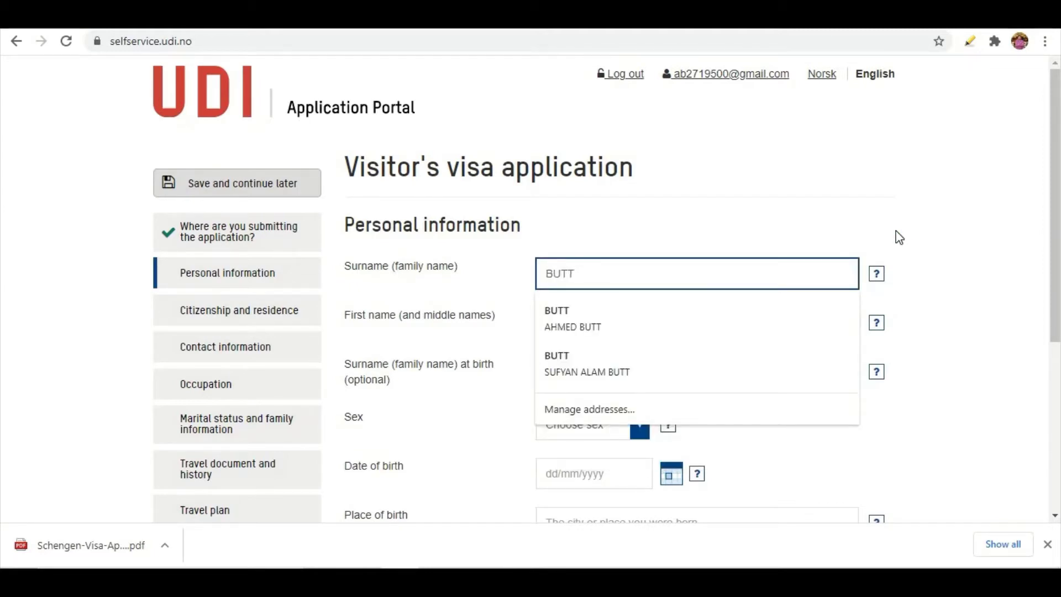
click(596, 301)
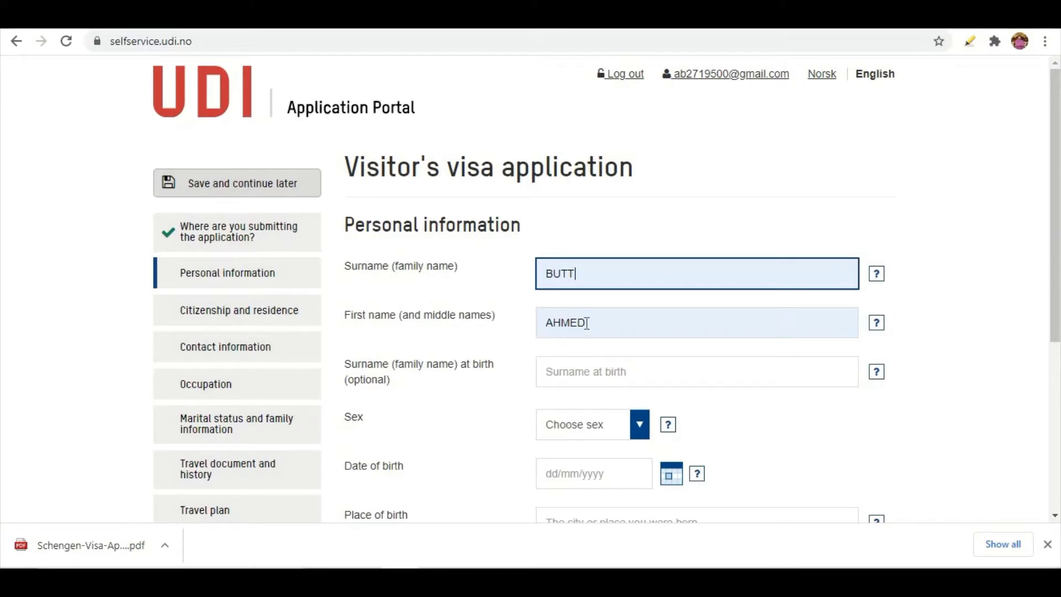
scroll(553, 329, down, 1)
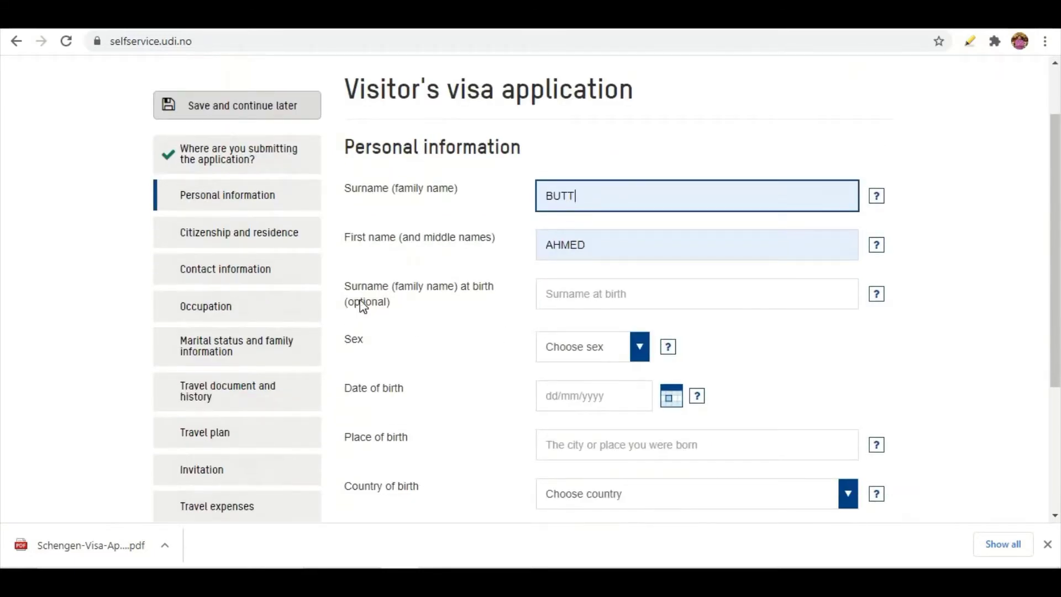
click(578, 295)
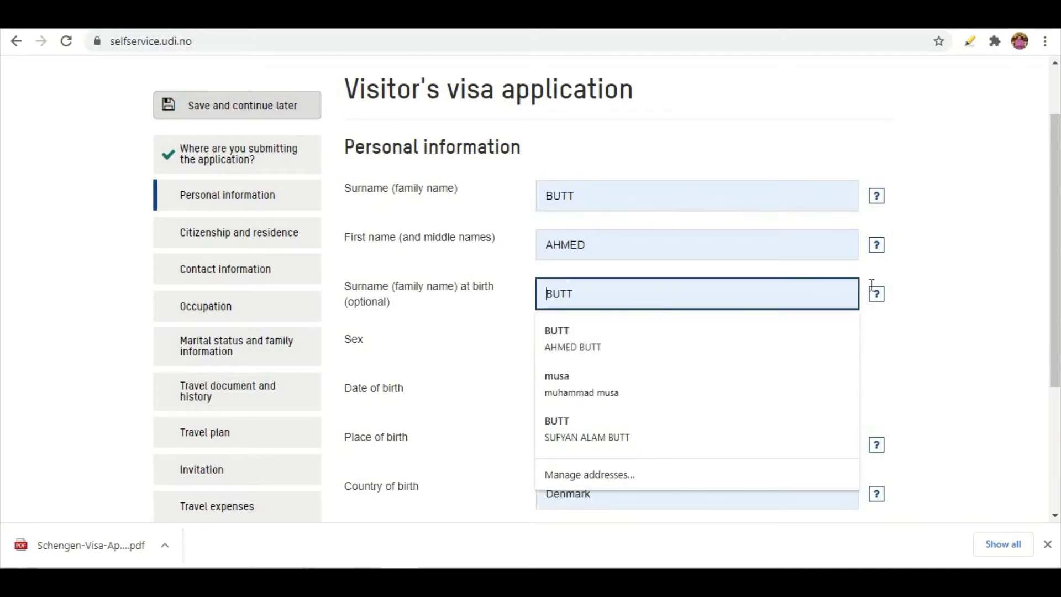
text(BUTT)
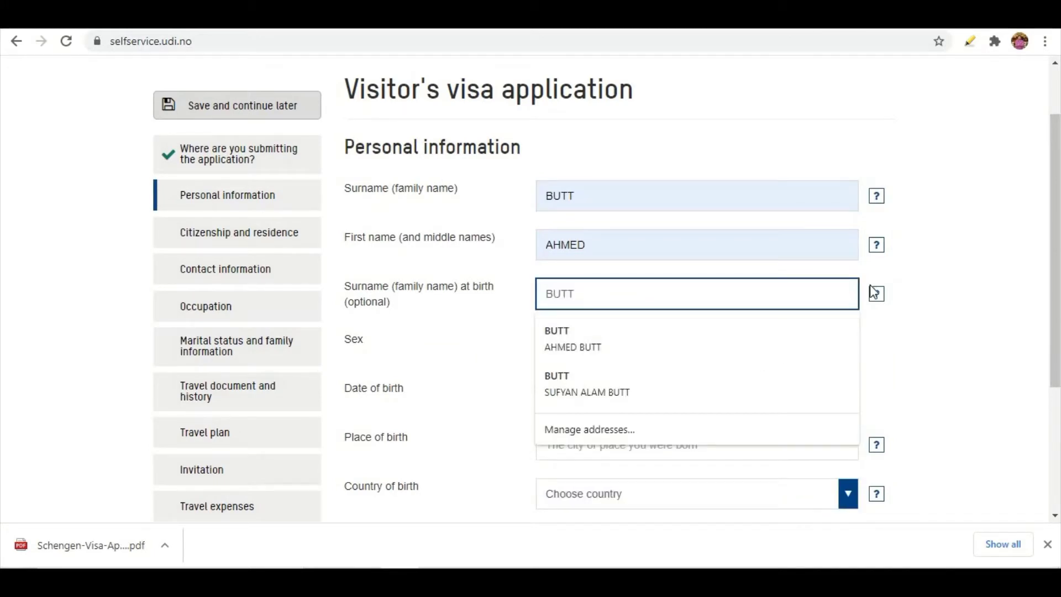
click(498, 334)
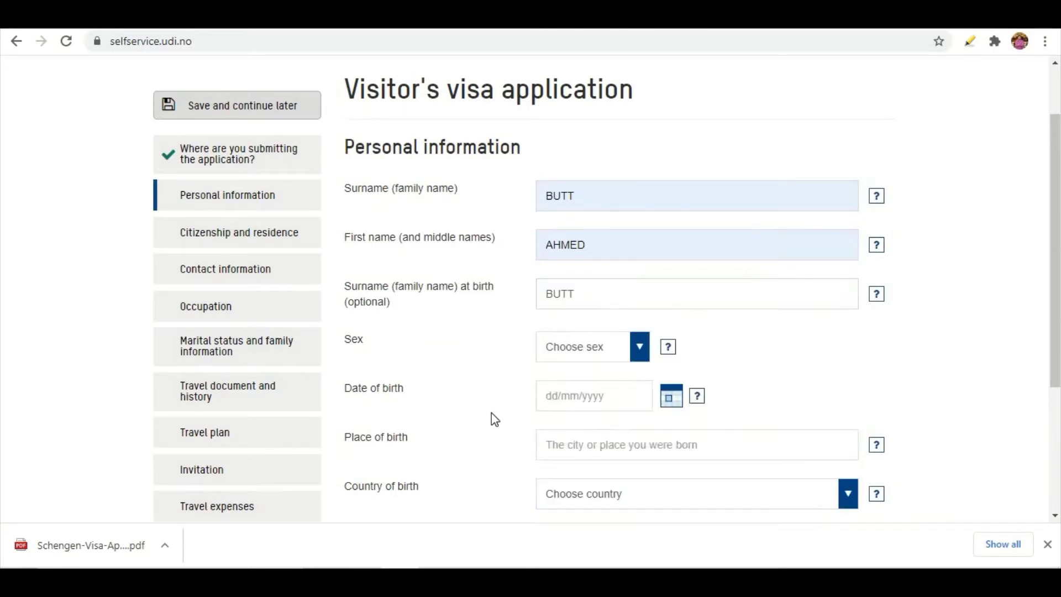
click(641, 349)
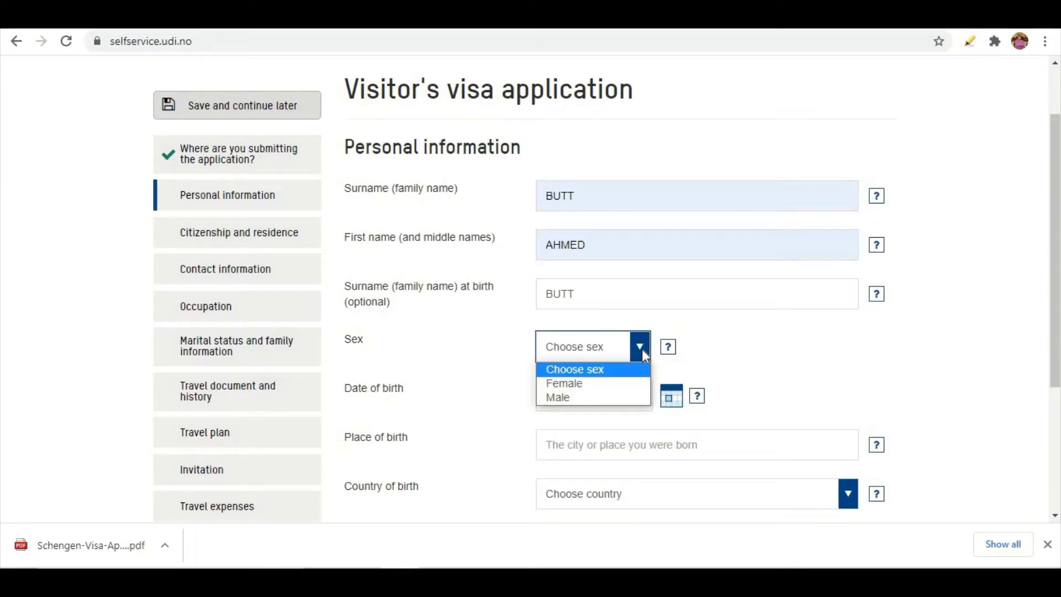
click(574, 399)
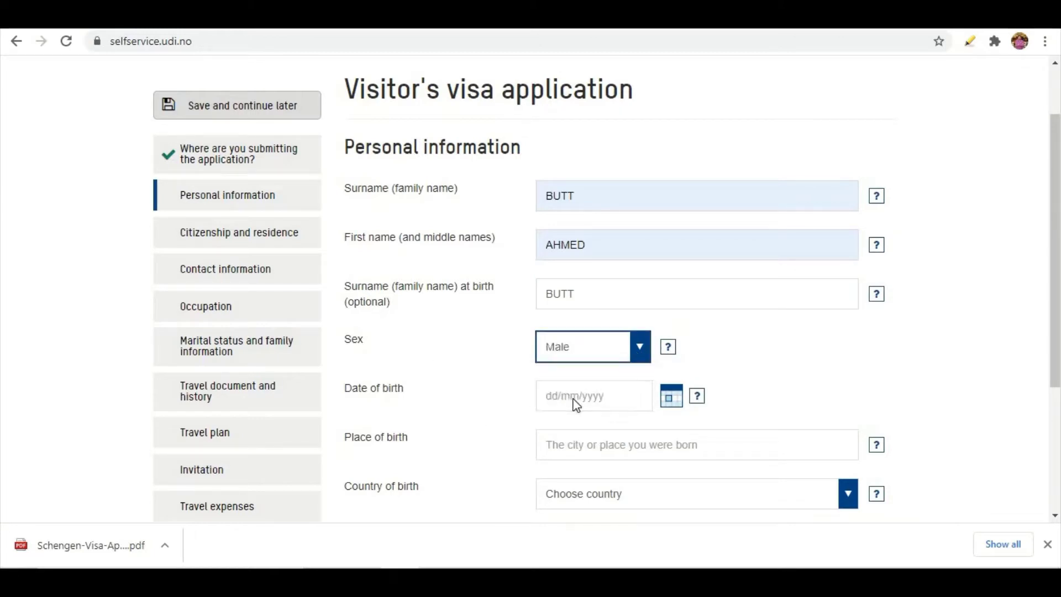
click(581, 402)
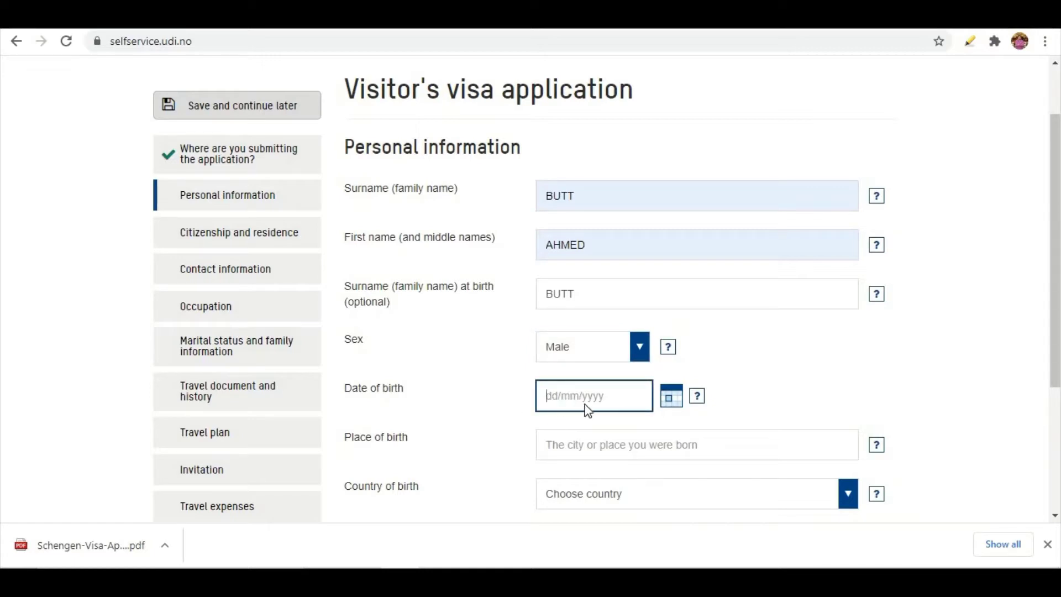
click(821, 442)
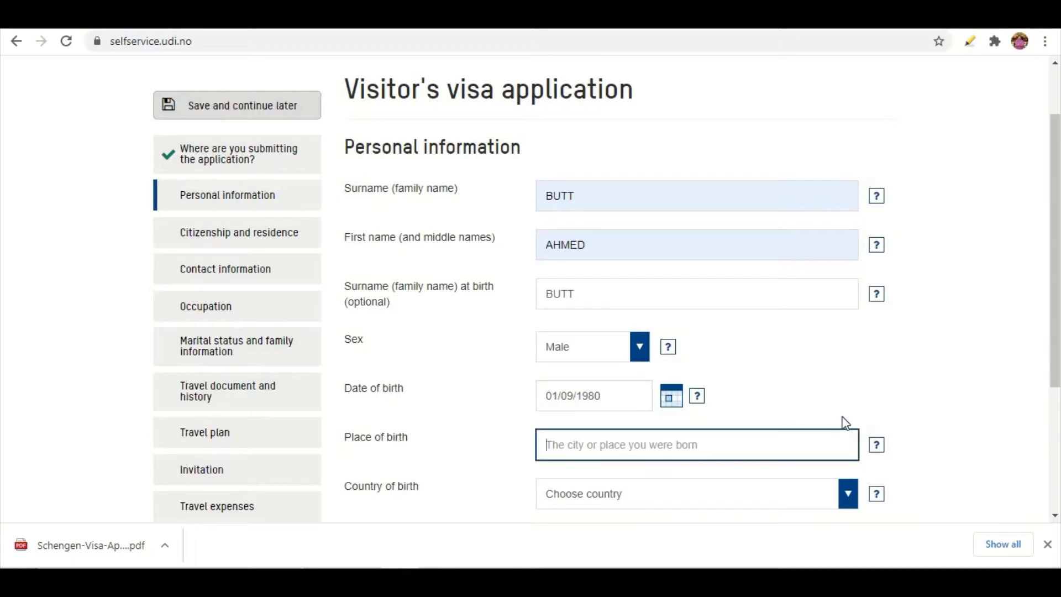
Enter place of birth GUJRAT and country of birth Pakistan, then submit the step
text(GUJRAT)
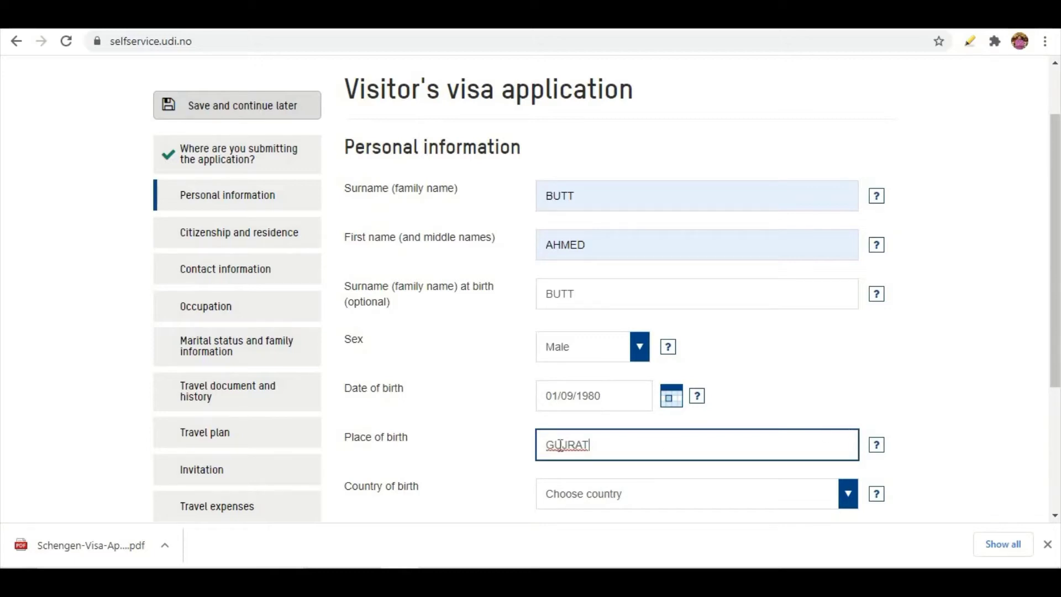
scroll(599, 444, down, 2)
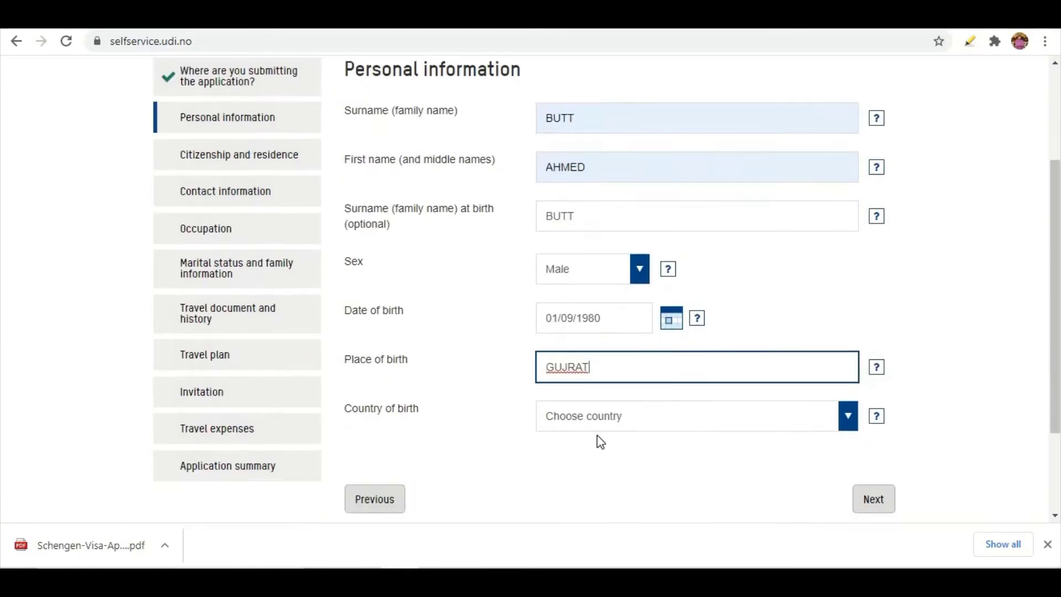
click(596, 423)
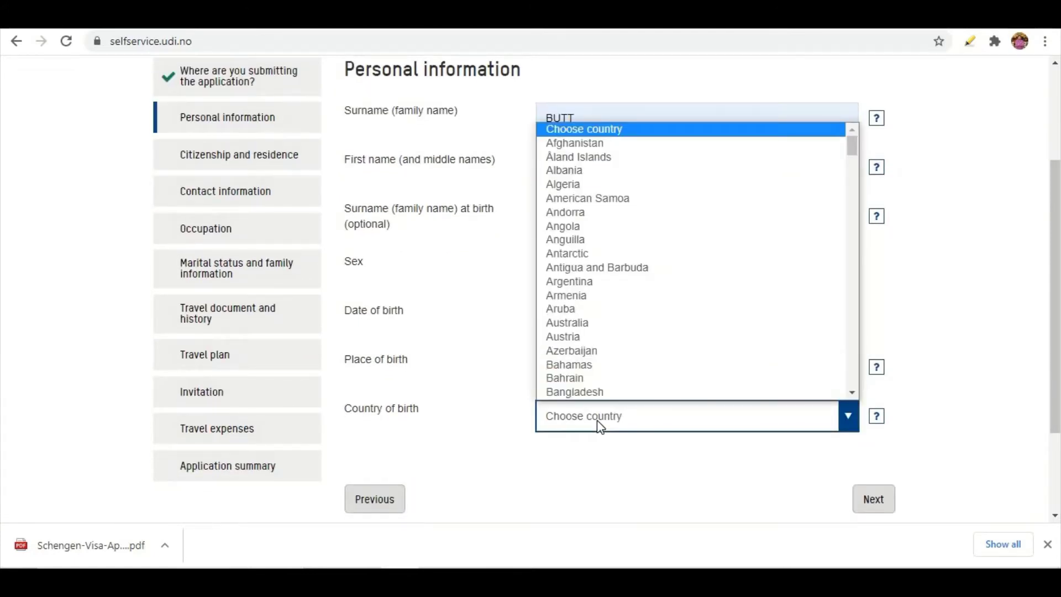
key(p)
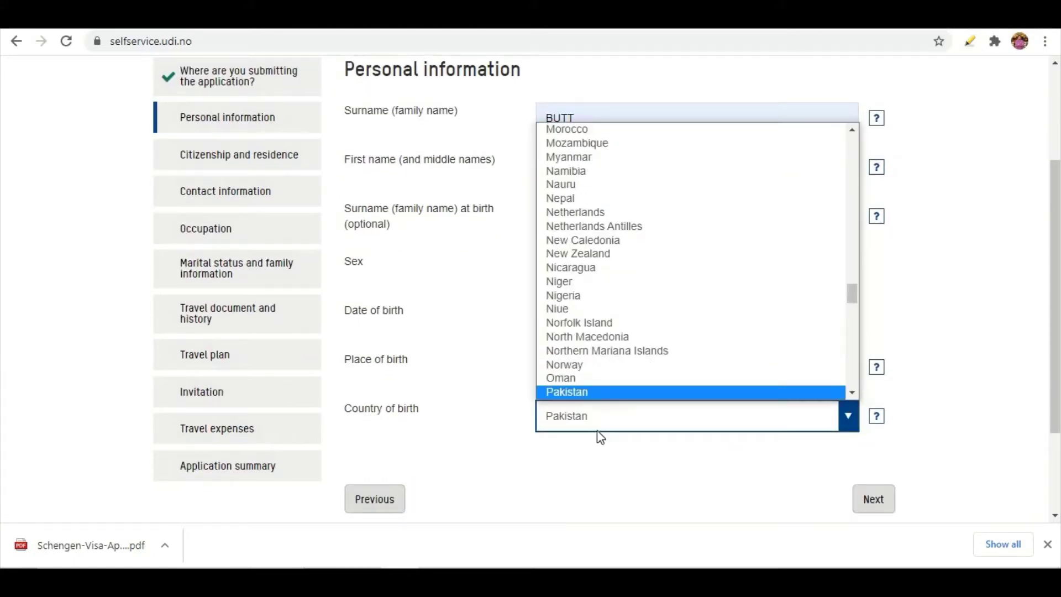
click(597, 423)
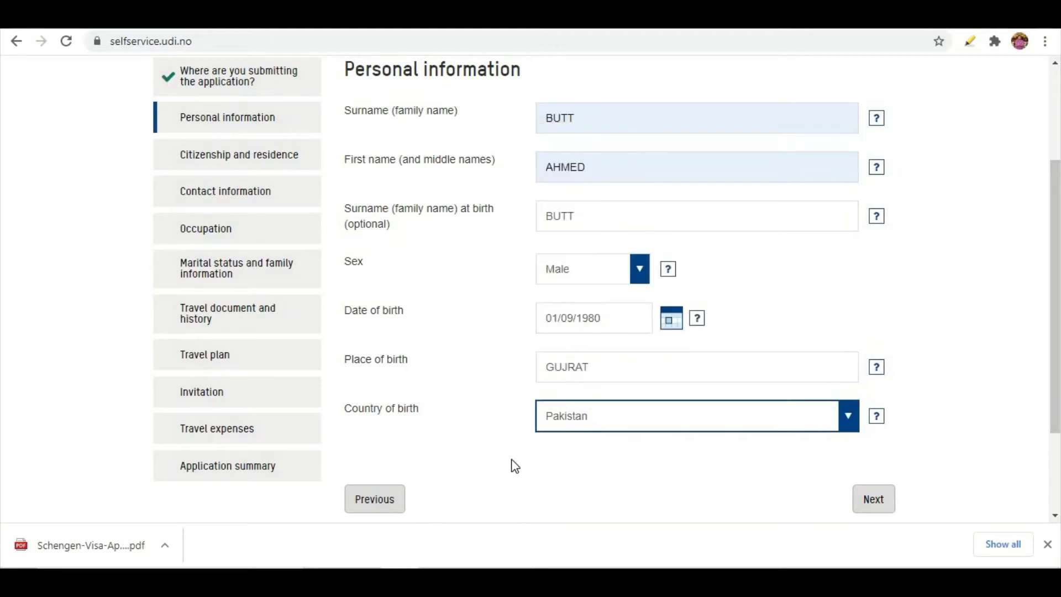
scroll(521, 467, down, 3)
click(879, 376)
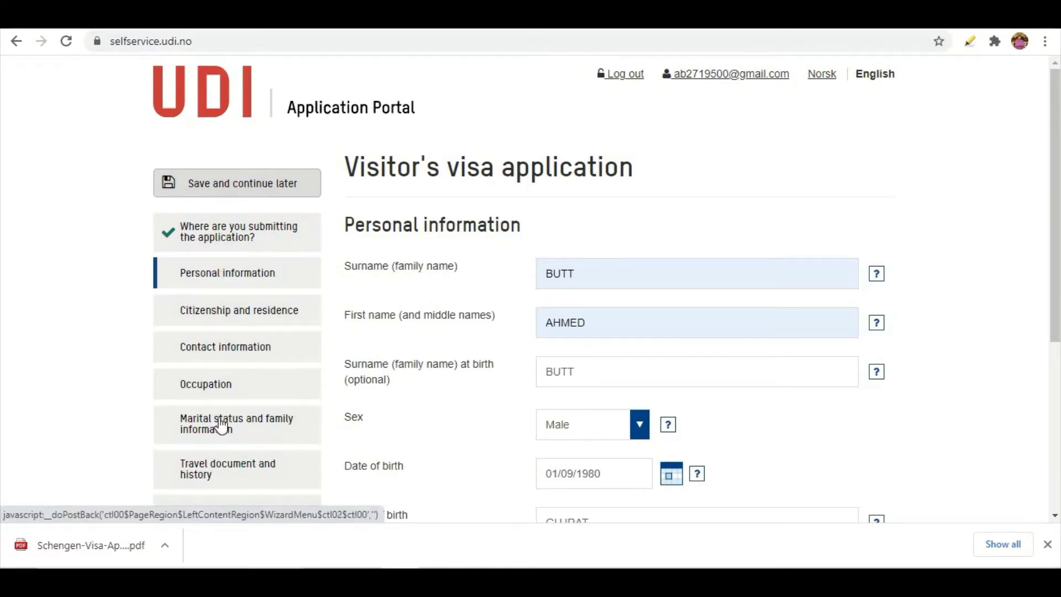
scroll(230, 434, down, 3)
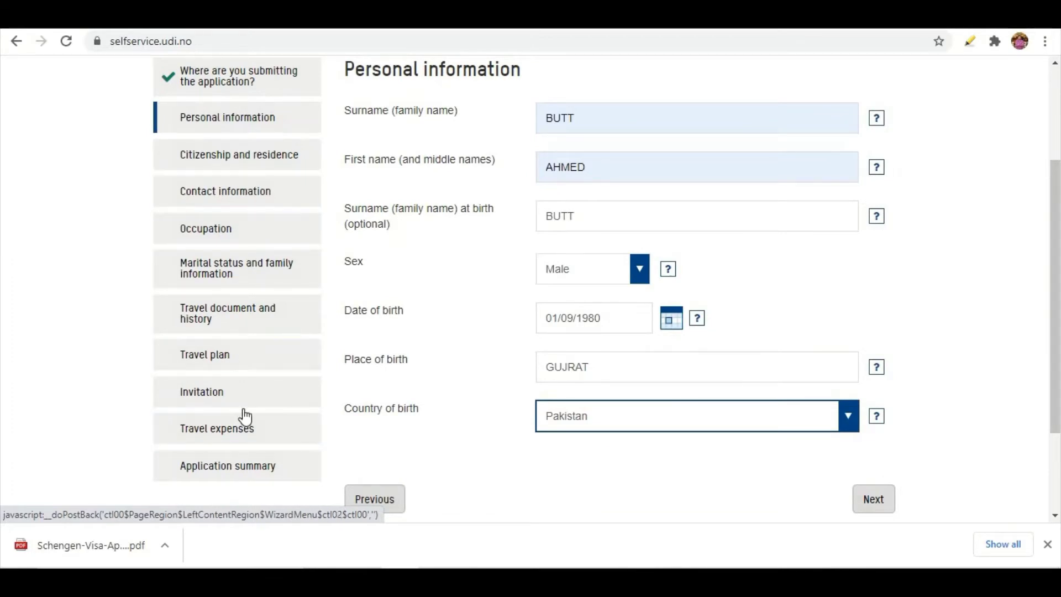
scroll(247, 350, up, 2)
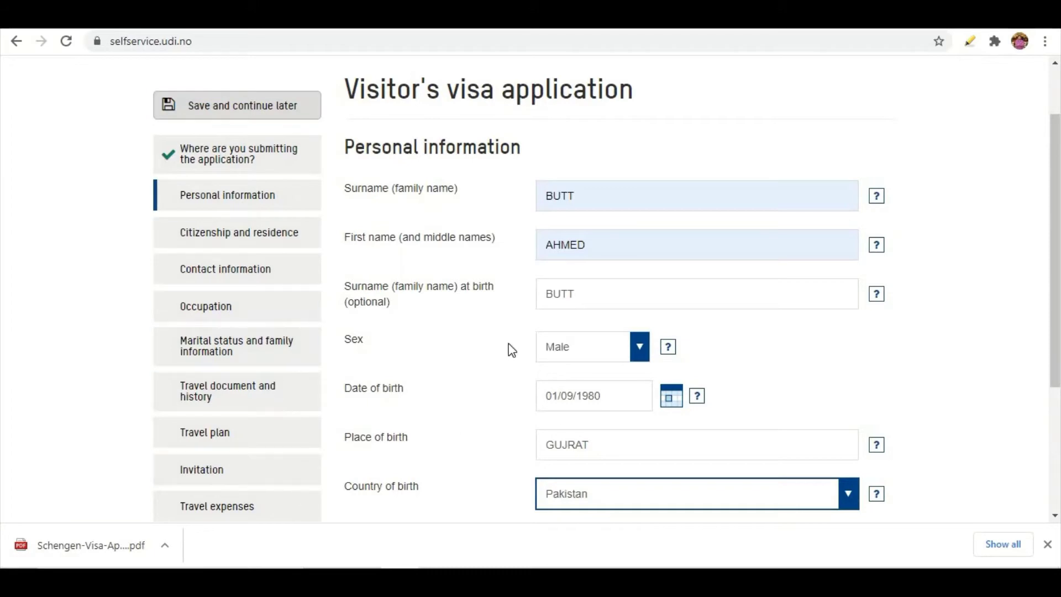
scroll(509, 351, down, 3)
Set the current nationality to Pakistan, correcting an accidental Panama selection
click(864, 427)
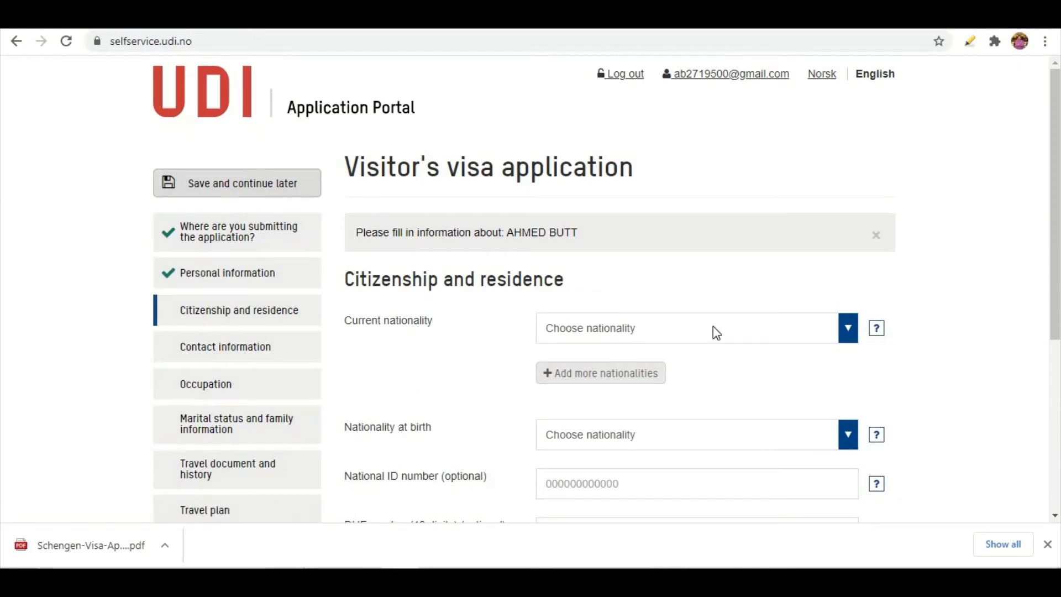
click(813, 336)
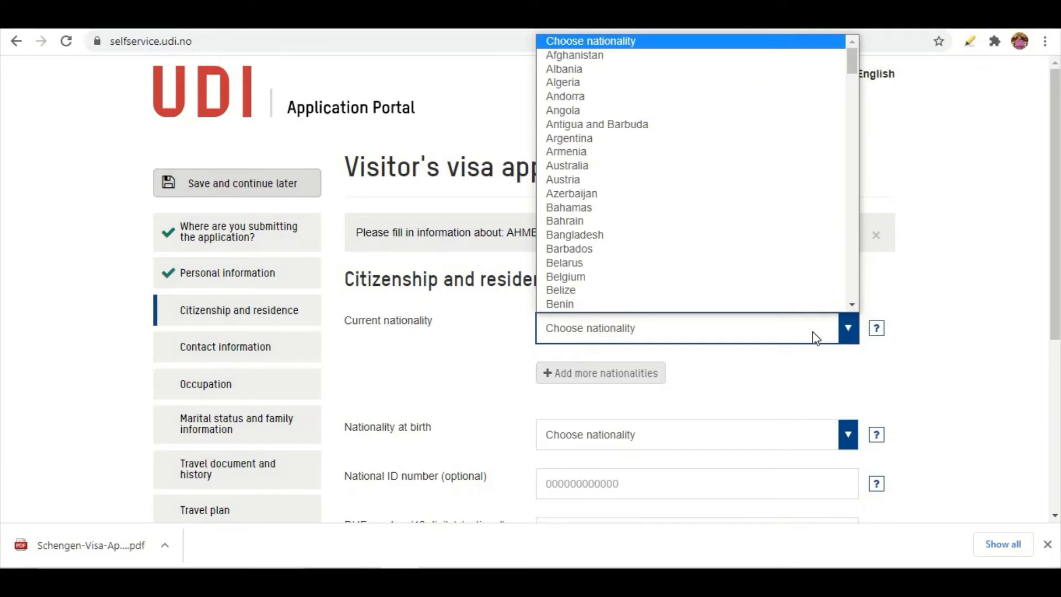
key(p)
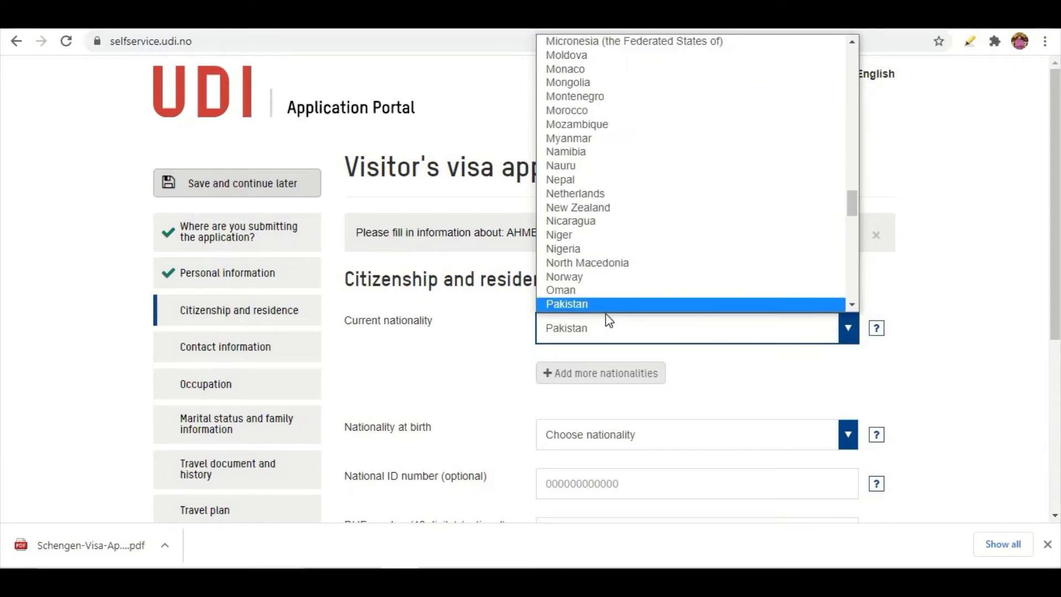
scroll(595, 304, down, 1)
click(595, 303)
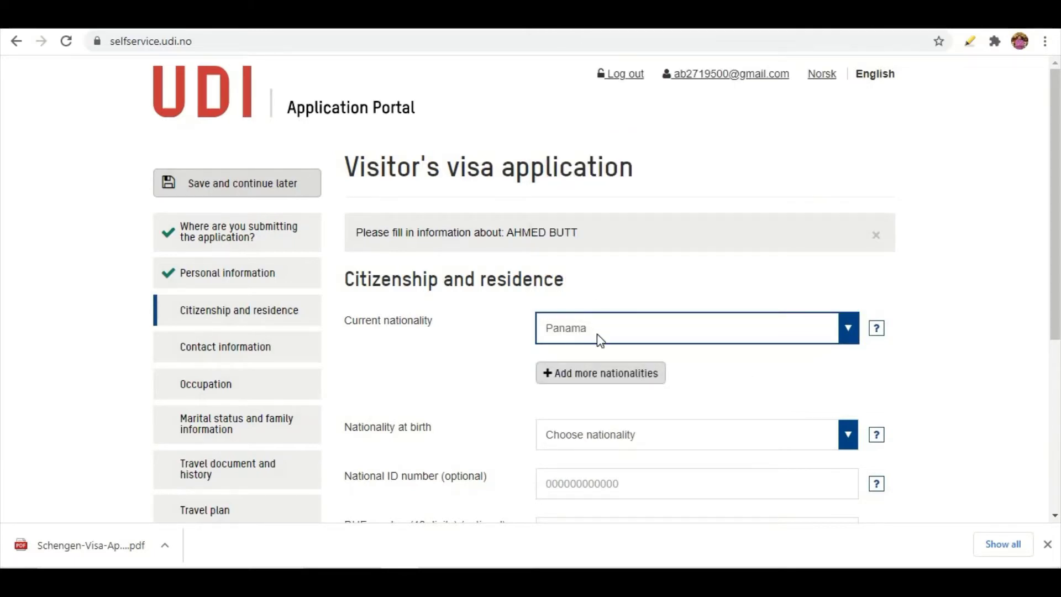
click(597, 335)
click(588, 282)
click(590, 329)
scroll(581, 295, down, 1)
click(581, 291)
click(579, 333)
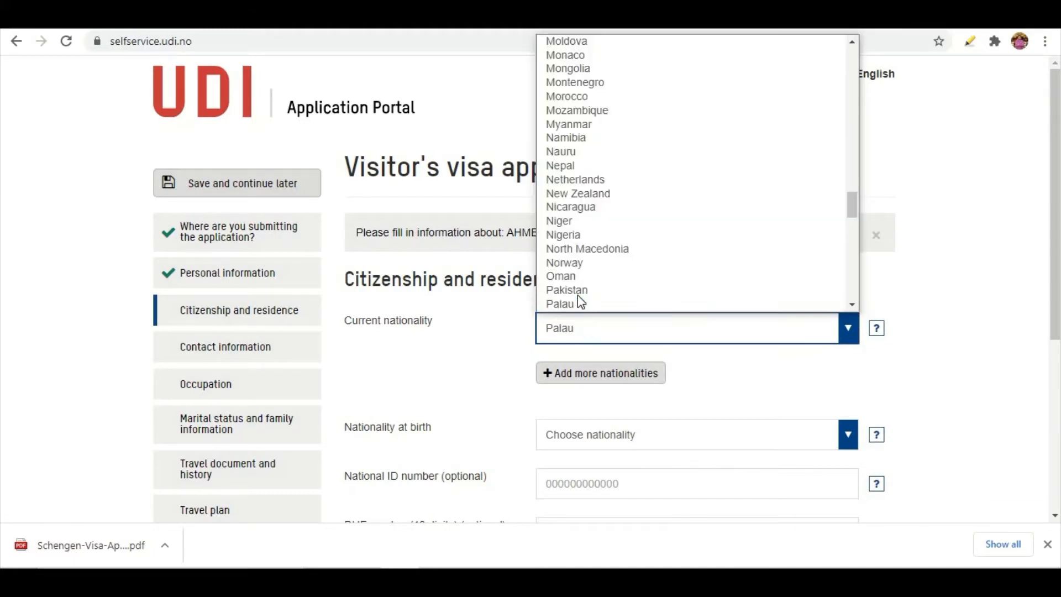
scroll(579, 289, down, 1)
key(Up)
key(Return)
scroll(608, 349, down, 1)
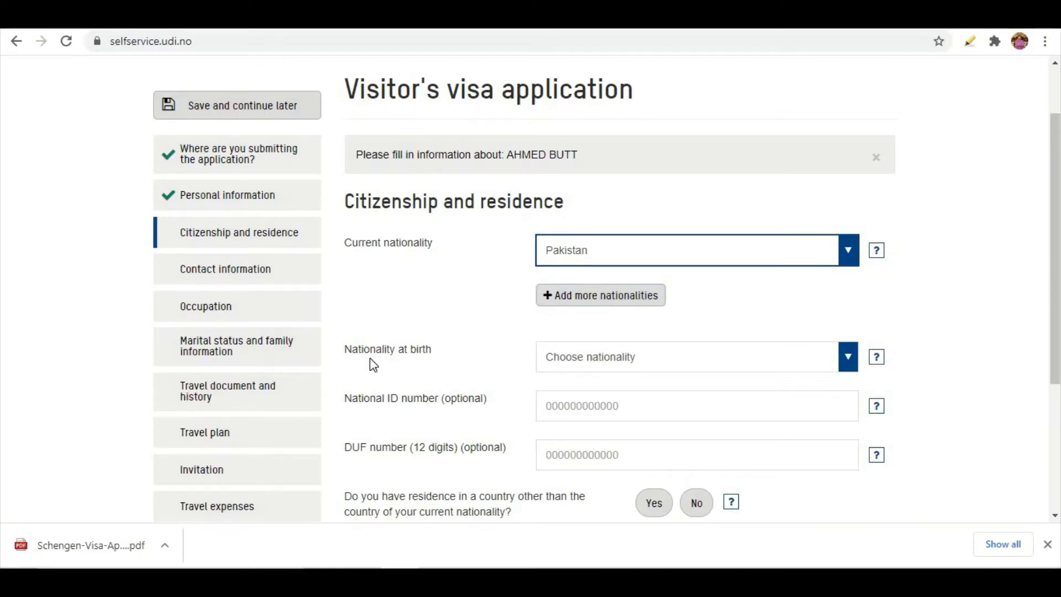
Set the nationality at birth to Pakistan
click(595, 358)
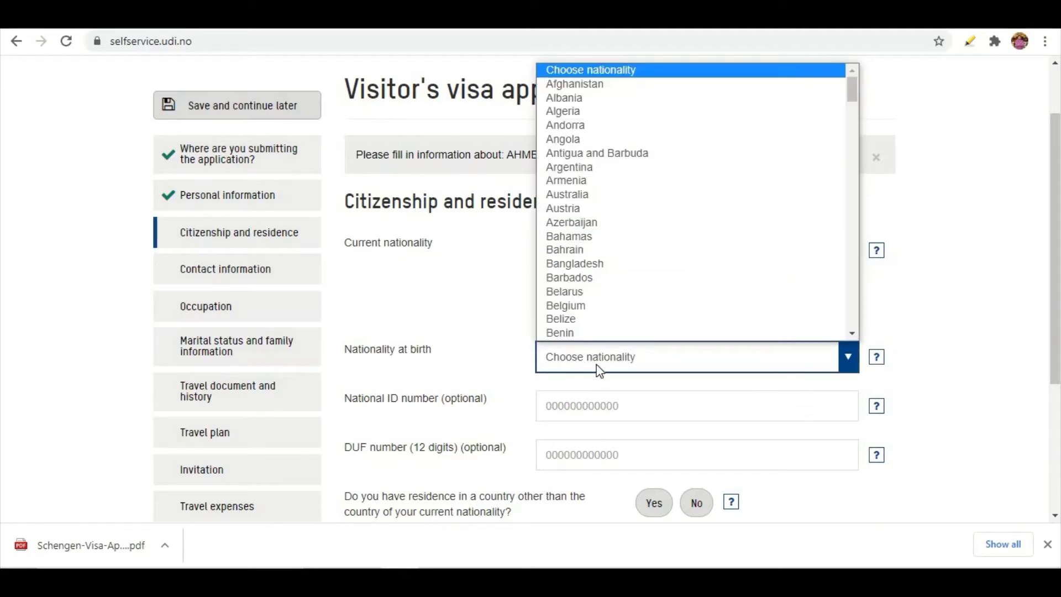
key(p)
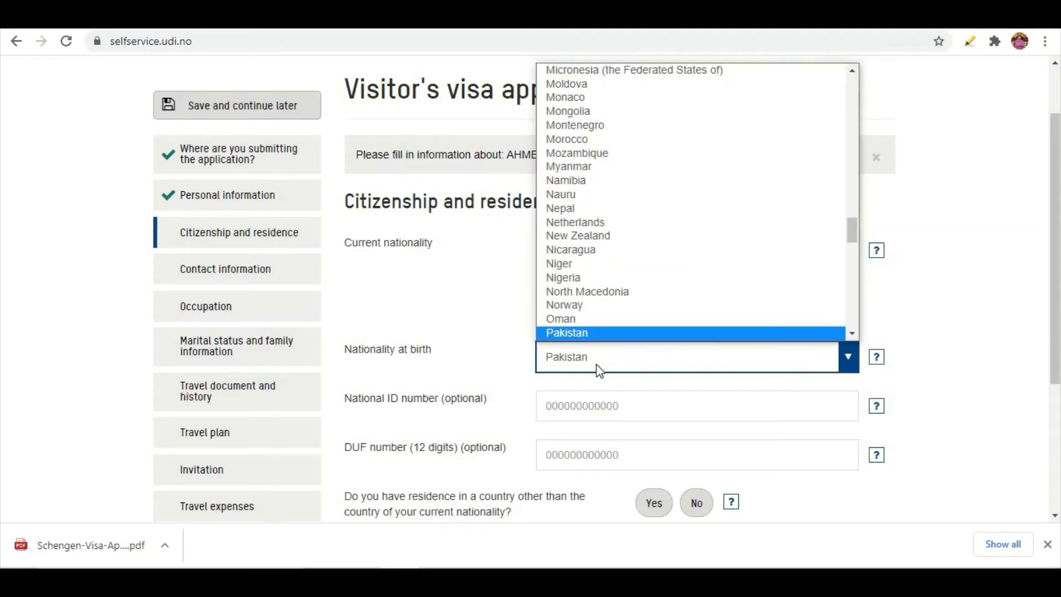
click(578, 333)
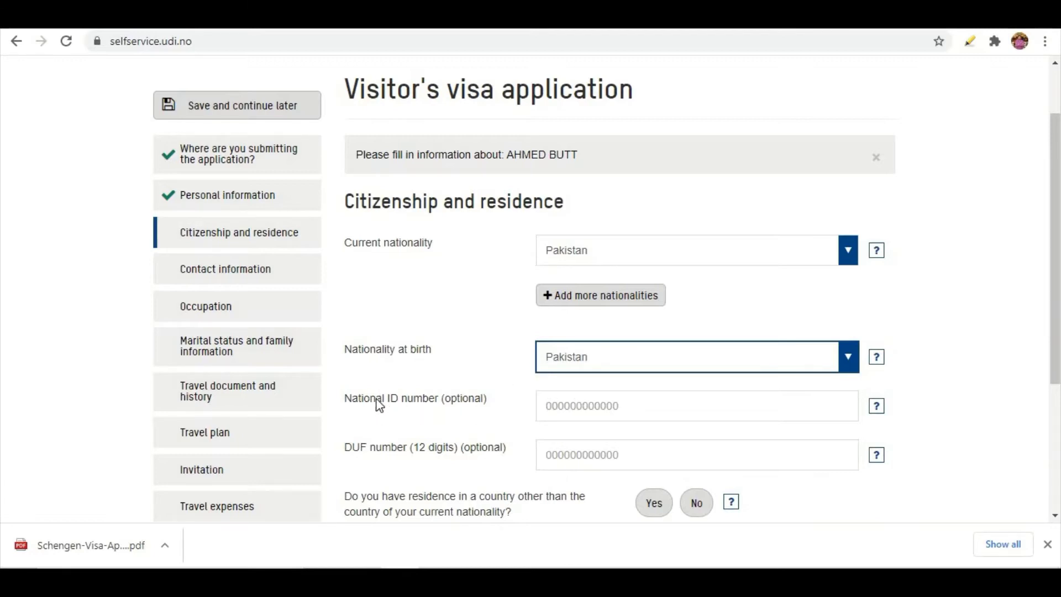
Enter the applicant's national ID number and check the DUF number help
click(568, 406)
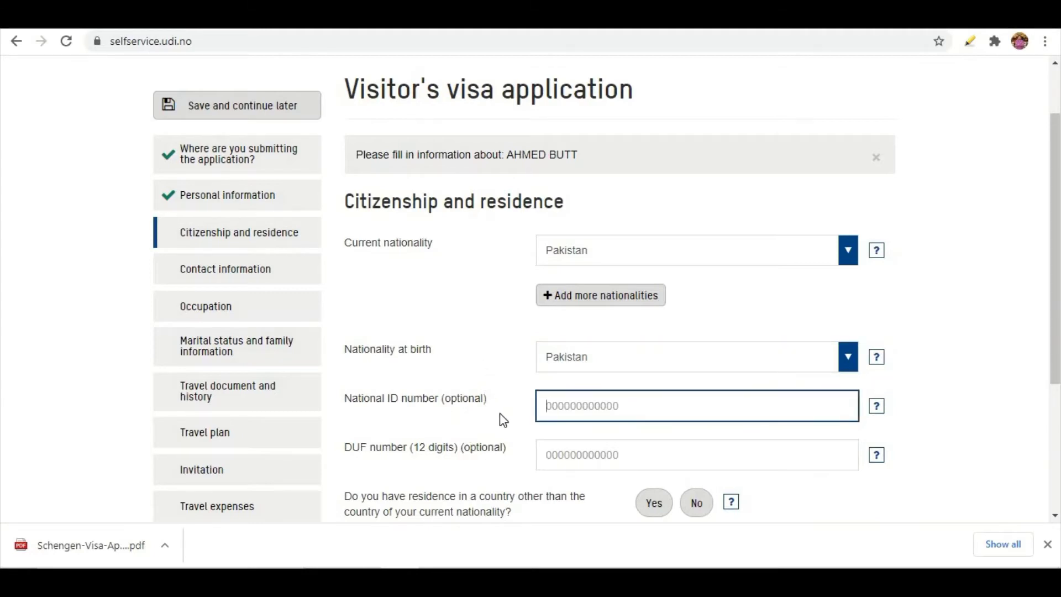
scroll(515, 450, down, 2)
click(877, 377)
click(875, 375)
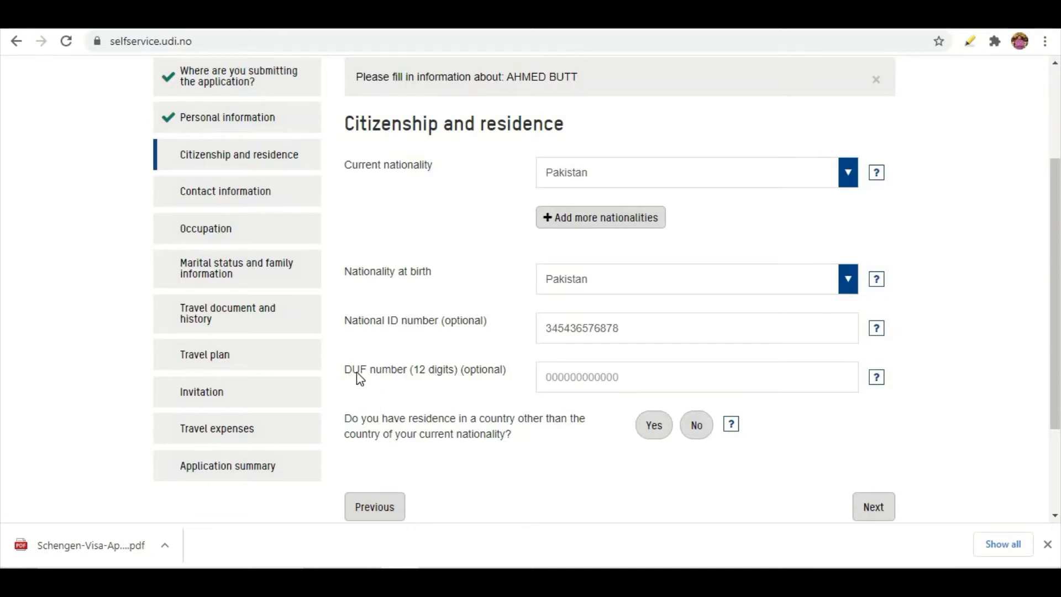
click(877, 381)
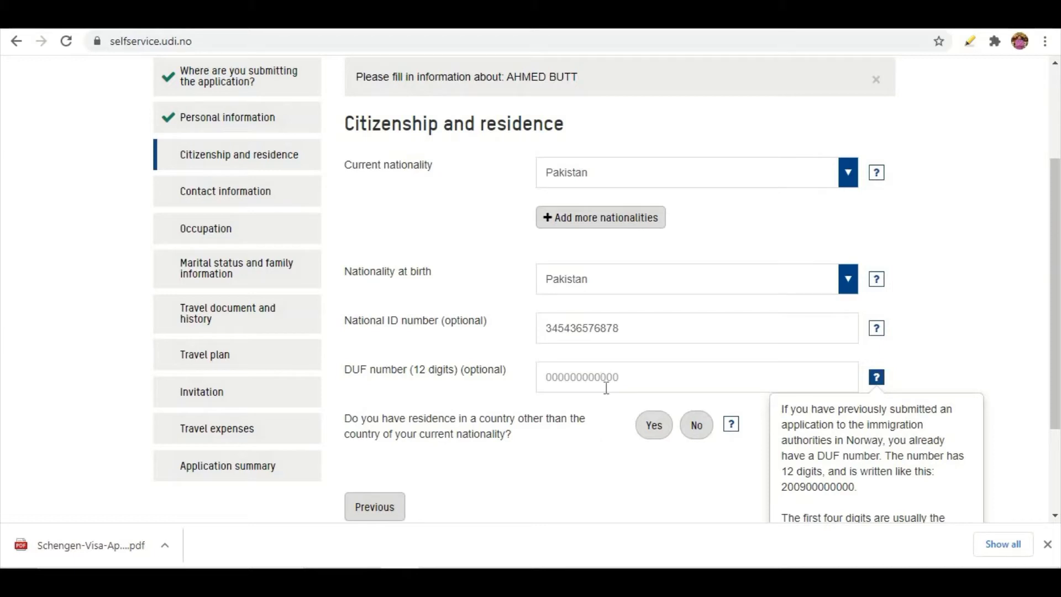
click(624, 441)
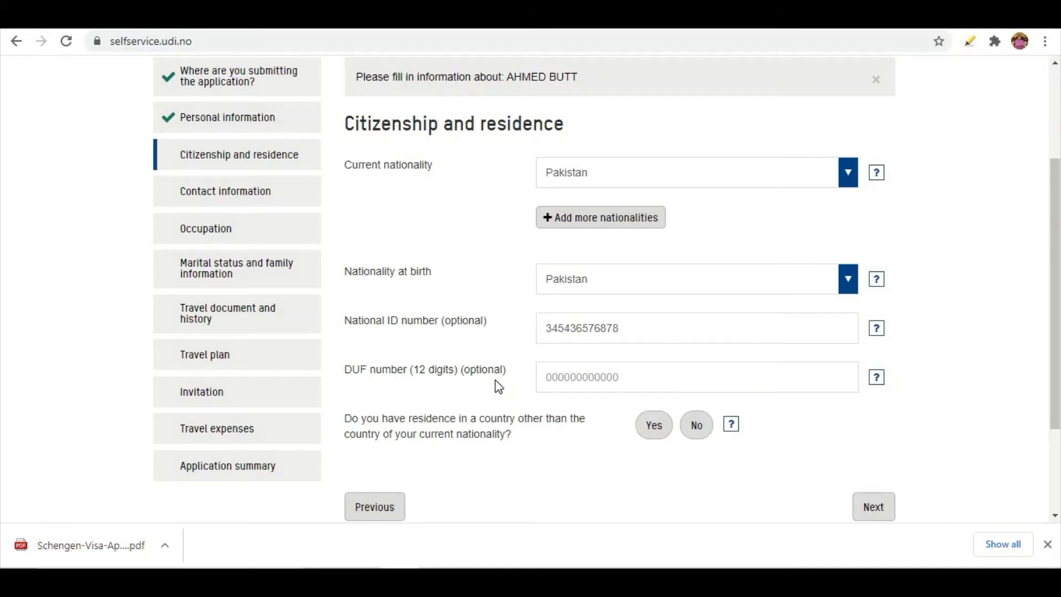
Answer No to residing outside the country of nationality and continue
scroll(500, 387, down, 2)
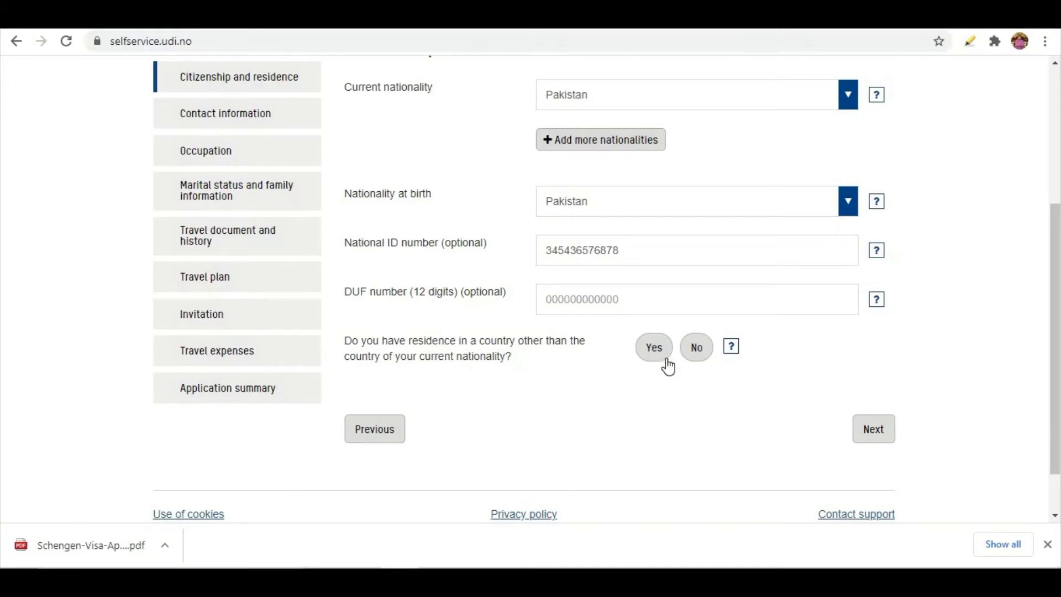
click(703, 358)
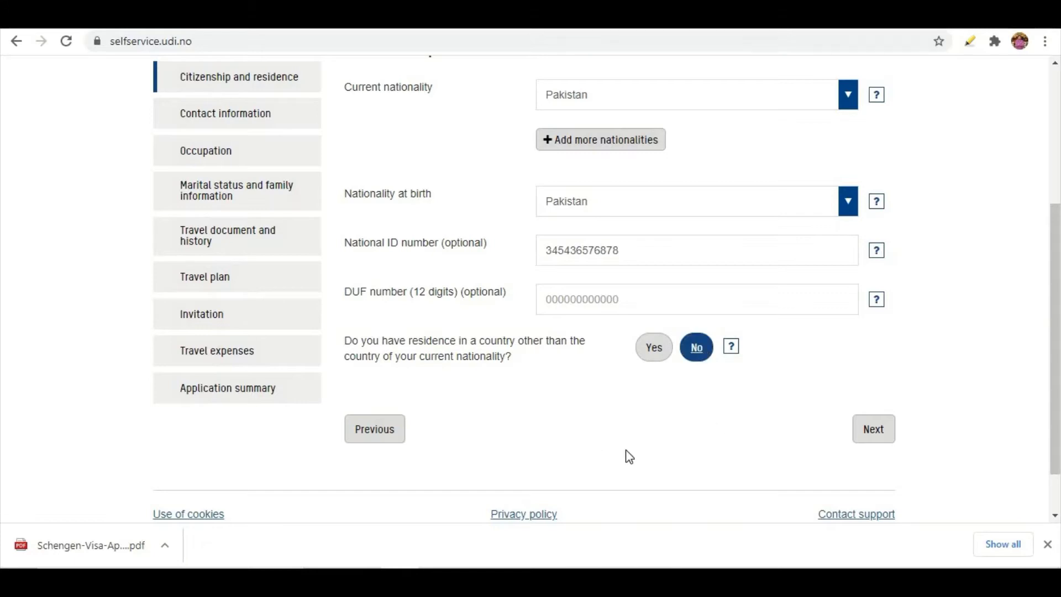
click(868, 434)
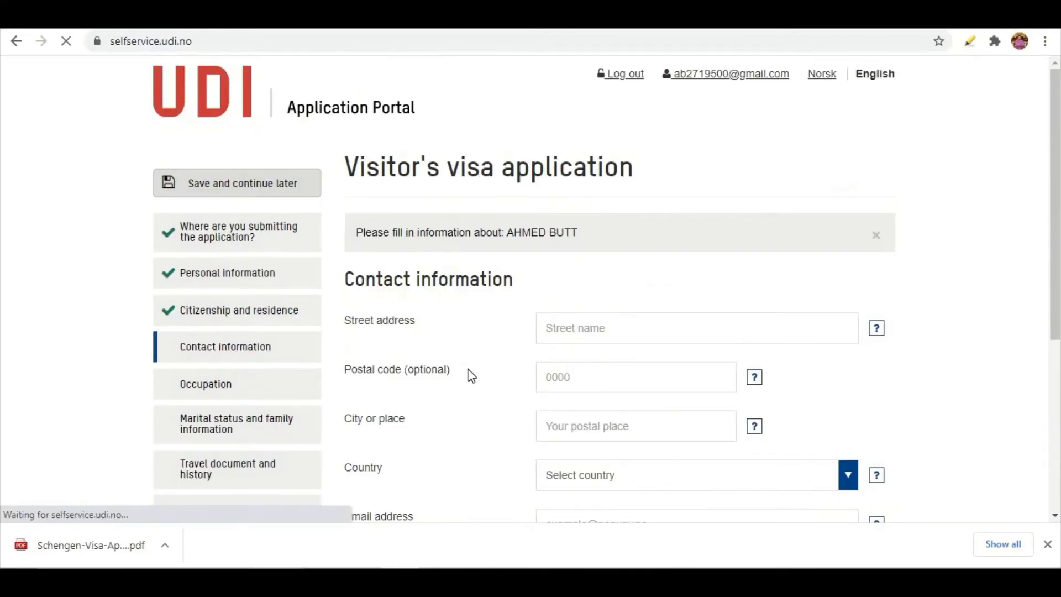
Autofill the saved Pakistani street address and set the phone country code to Pakistan +92
click(645, 329)
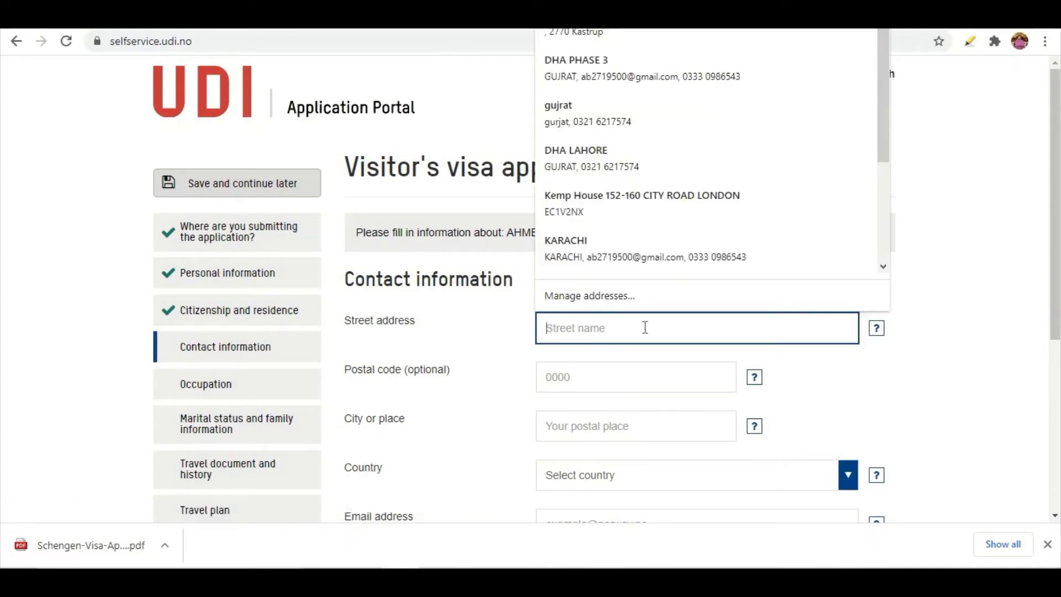
text(DHA)
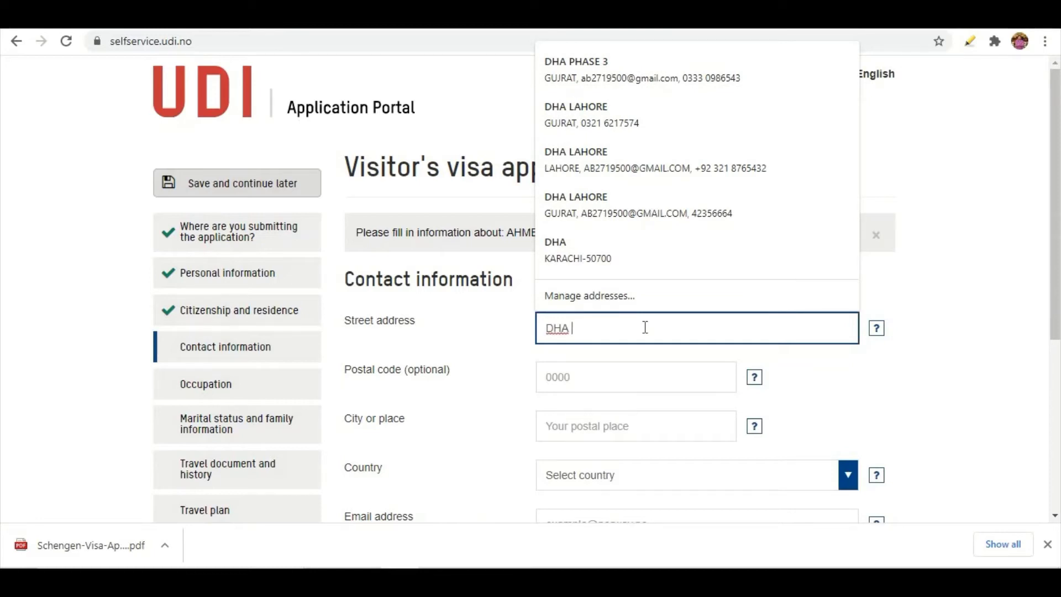
click(570, 206)
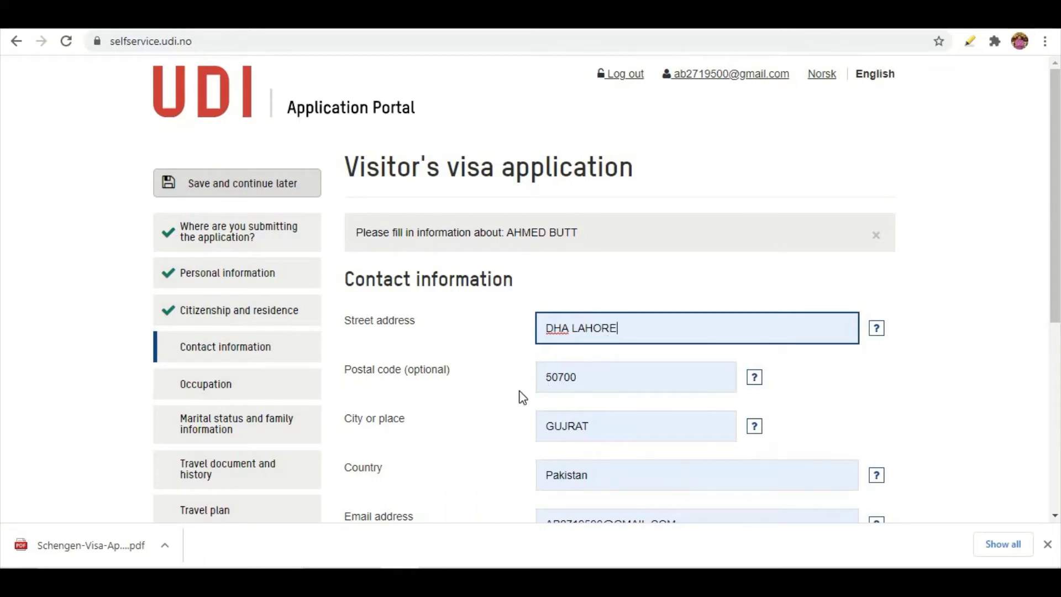
scroll(437, 391, down, 2)
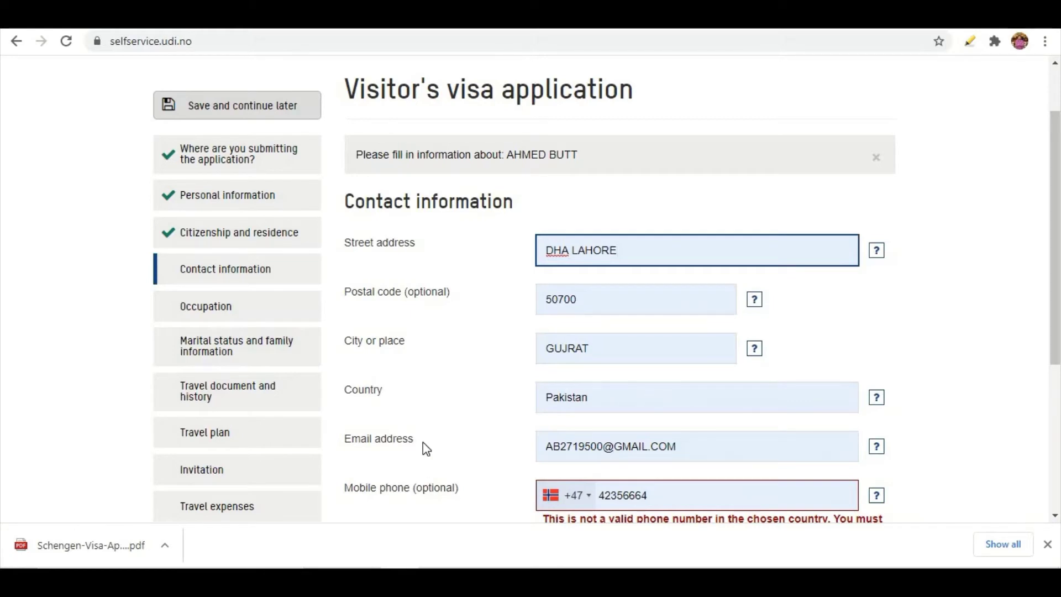
scroll(420, 409, down, 2)
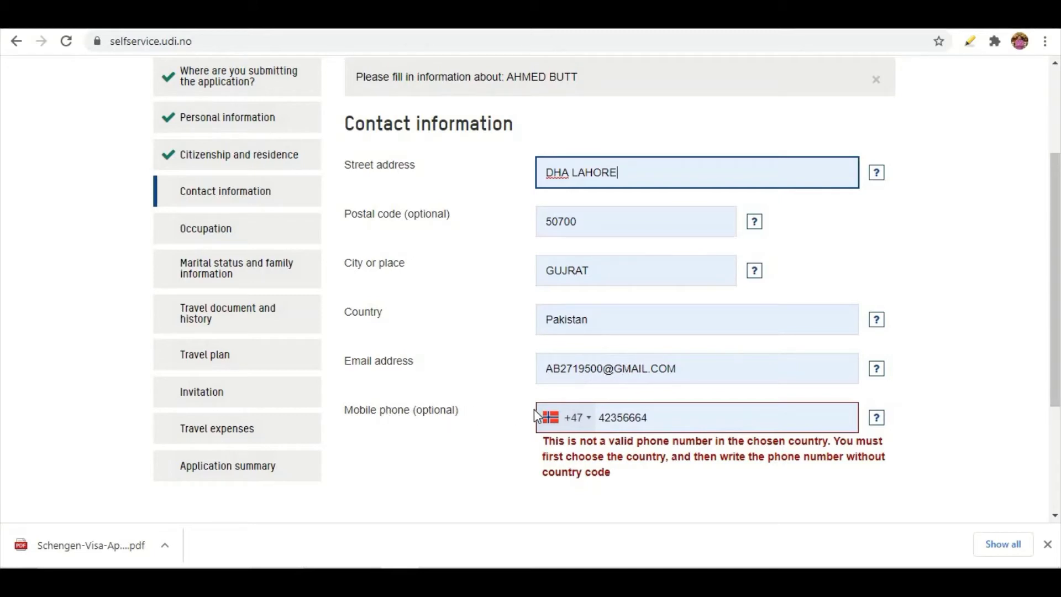
click(589, 418)
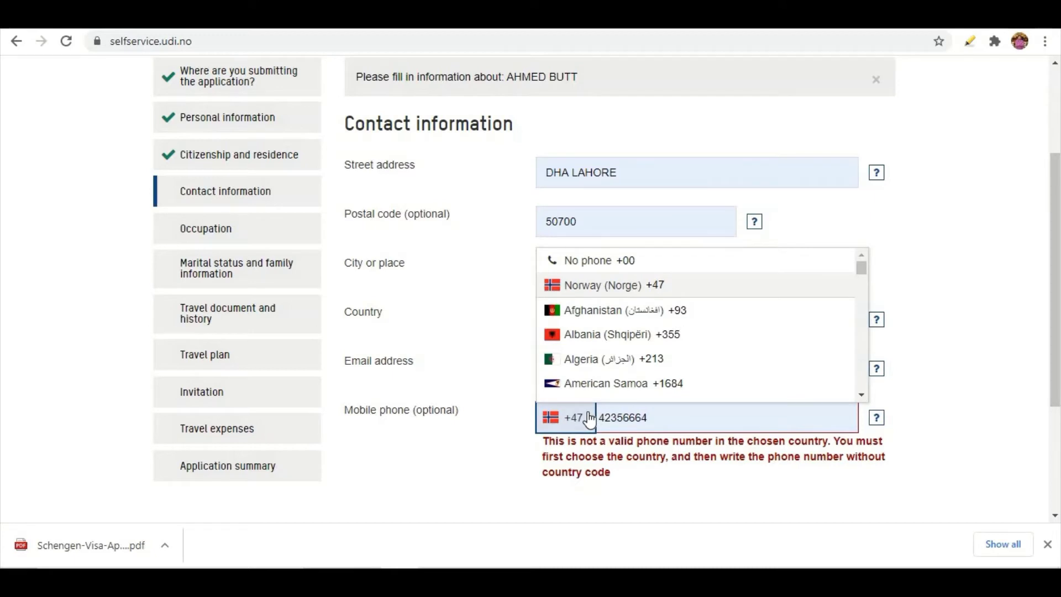
text(pak)
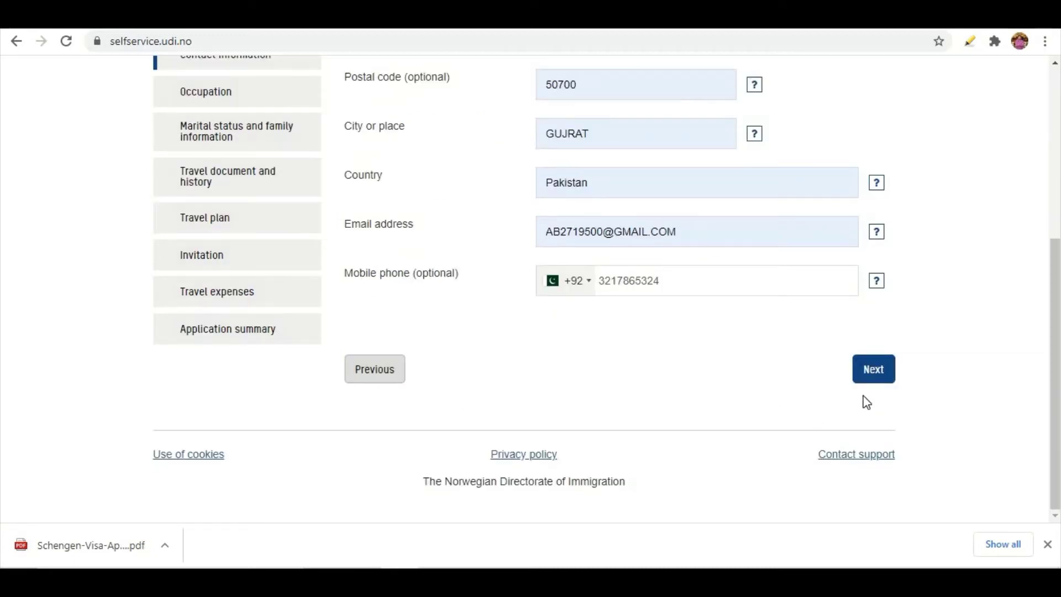
click(875, 379)
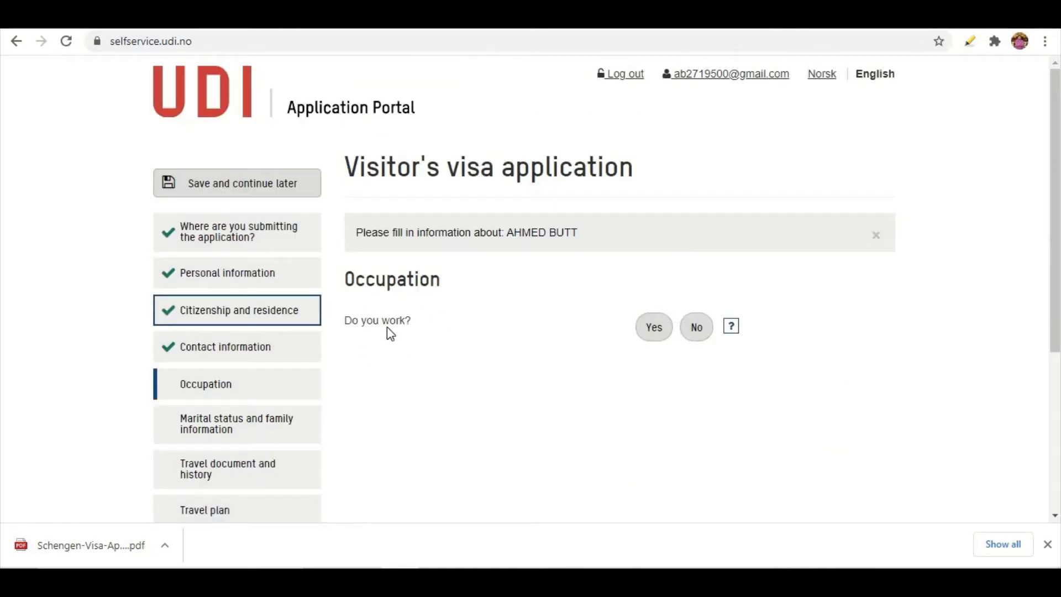
Answer Yes to 'Do you work?' and pick Banker from the occupation list
click(648, 342)
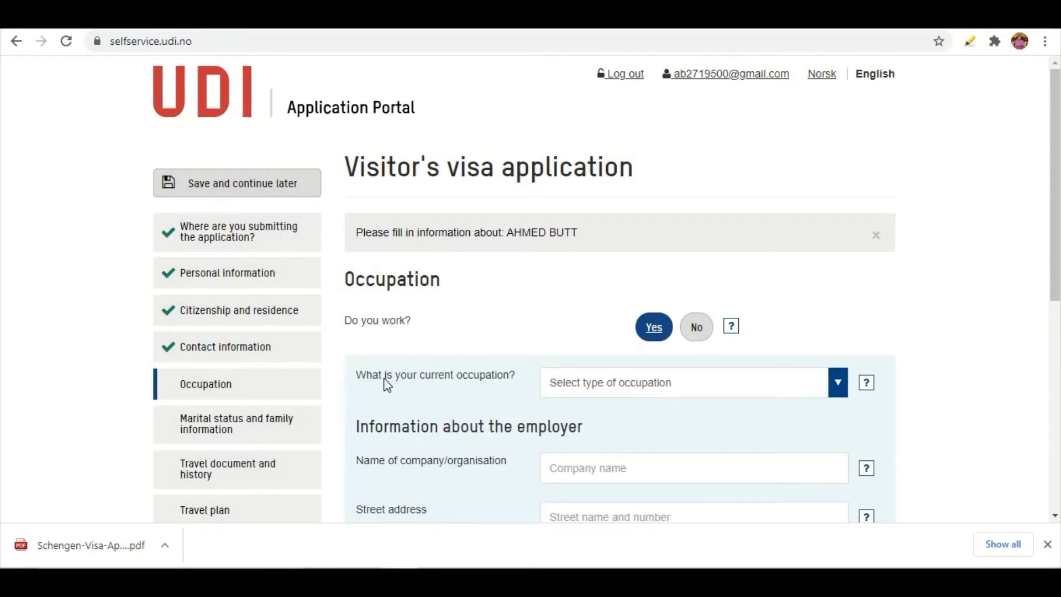
click(589, 383)
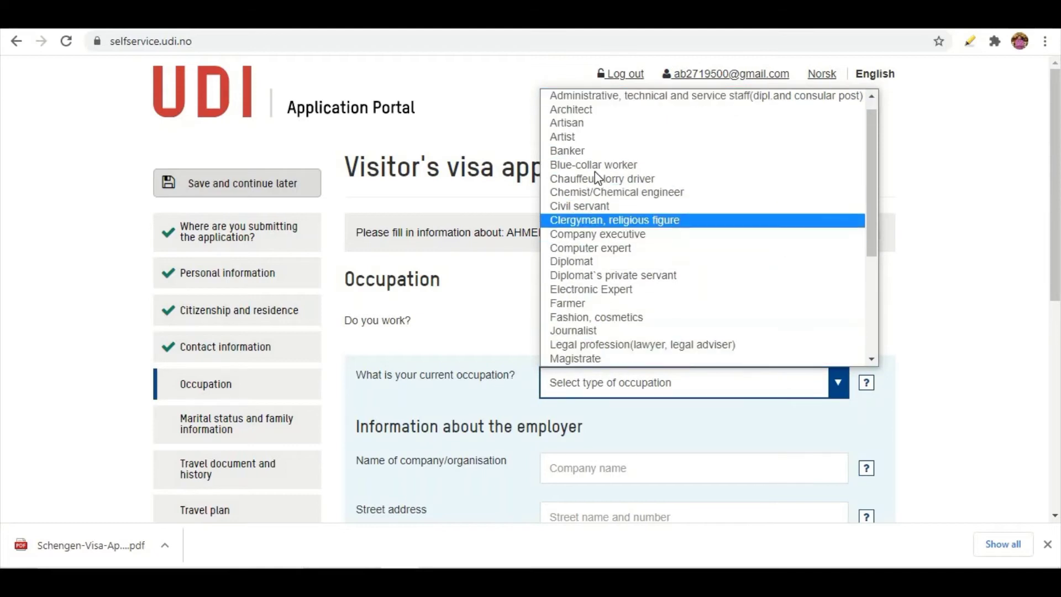
scroll(585, 172, down, 4)
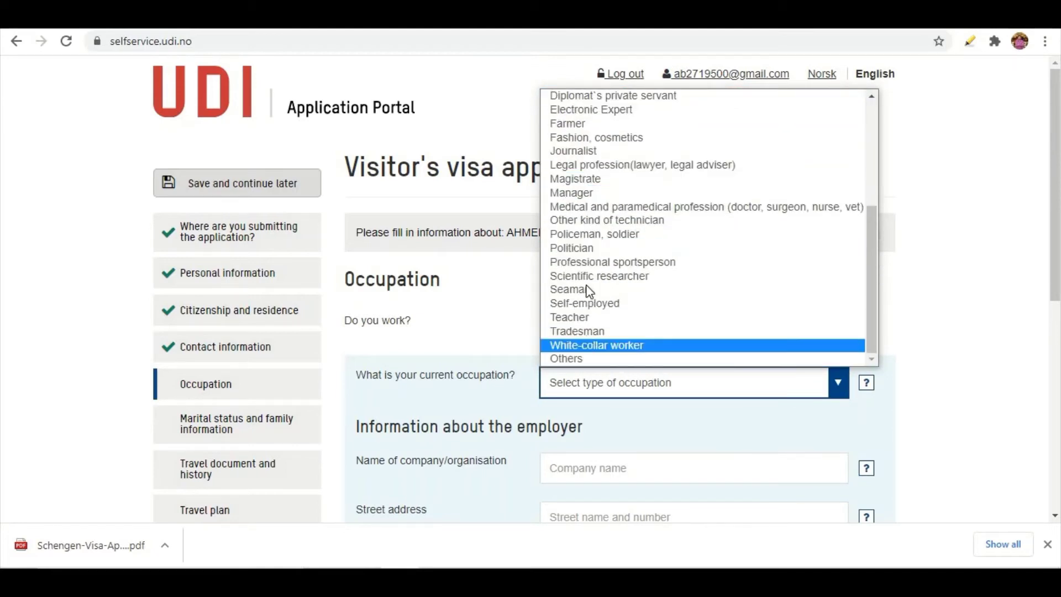
scroll(620, 214, up, 4)
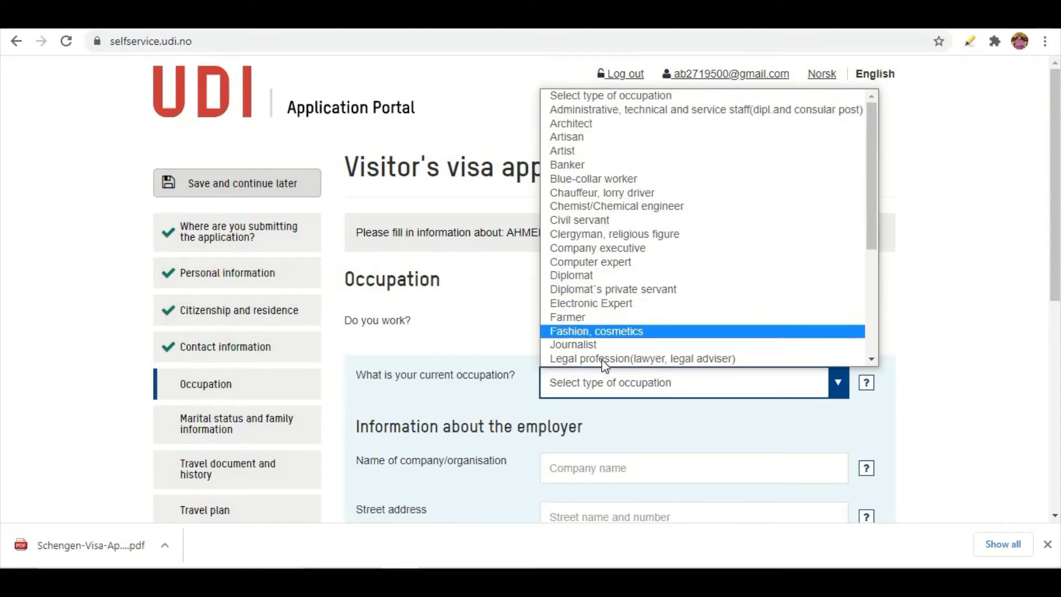
scroll(619, 188, down, 4)
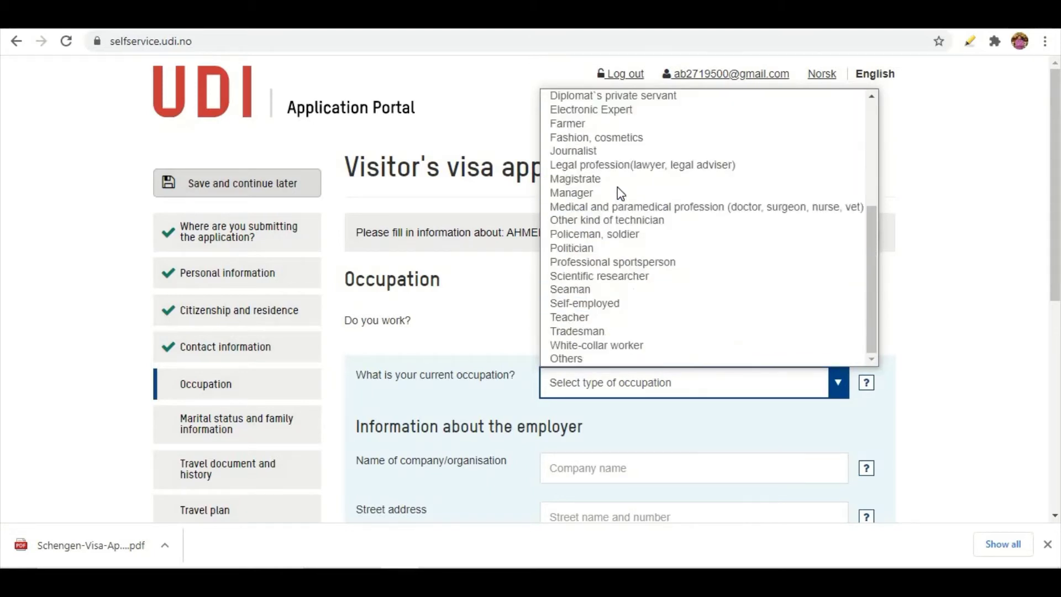
scroll(605, 274, up, 4)
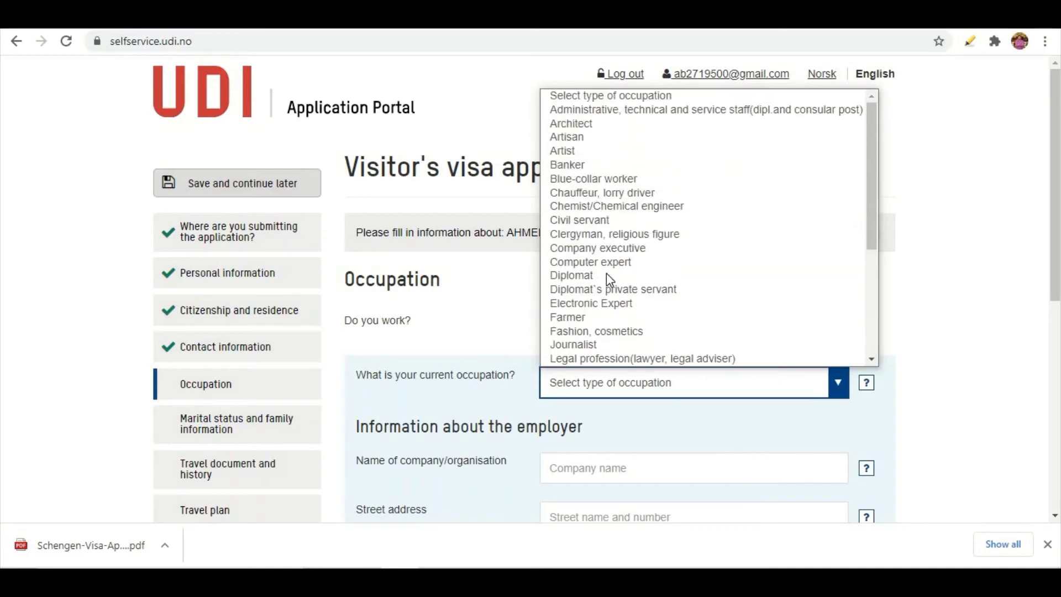
click(572, 165)
scroll(568, 333, down, 1)
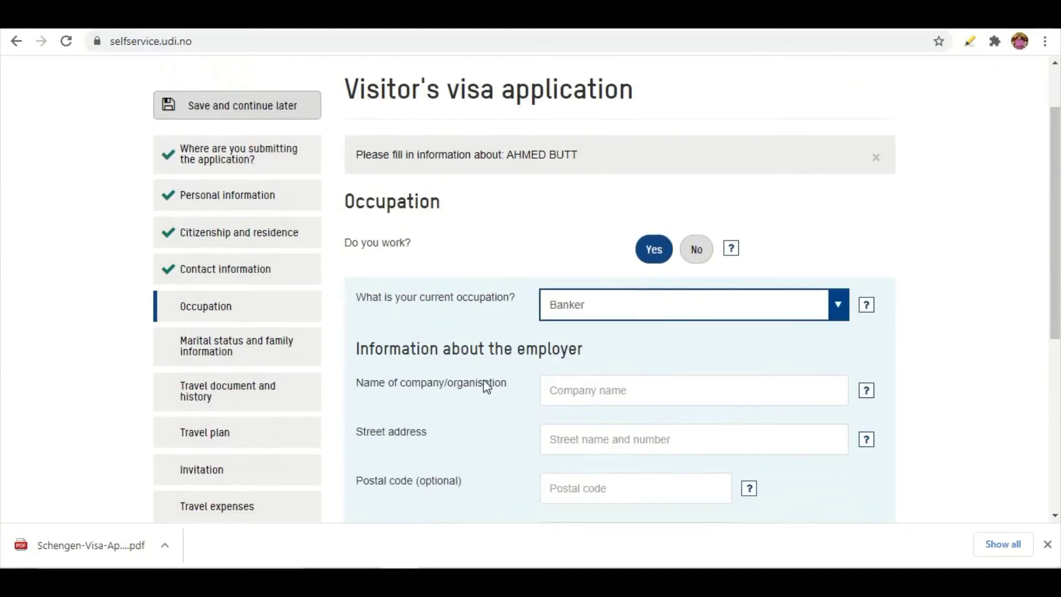
Enter employer HBL PVT LTD and fill its KARACHI, 50700 address from the saved suggestion
click(666, 399)
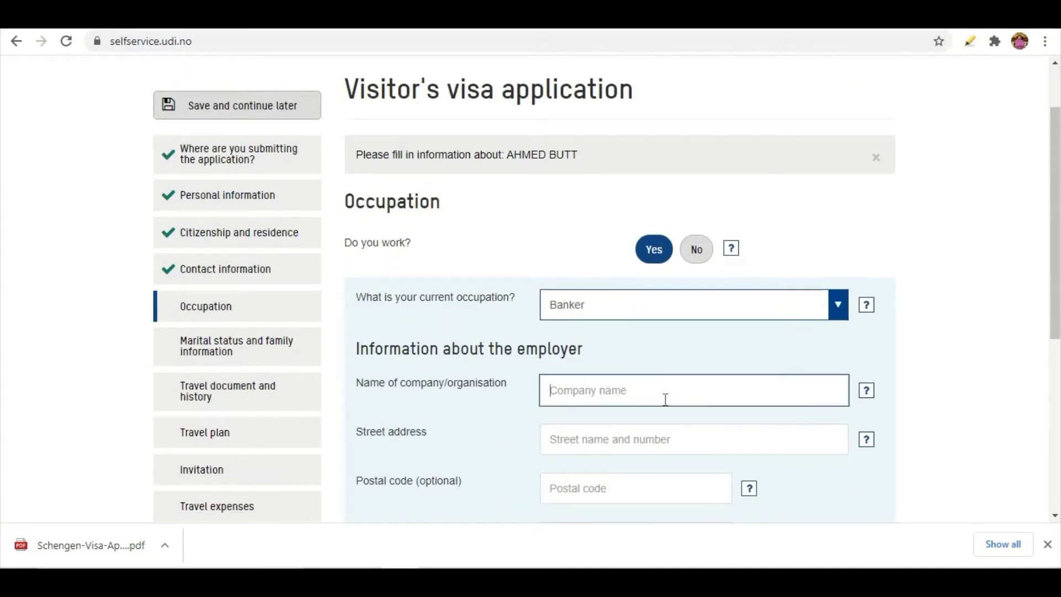
text(H)
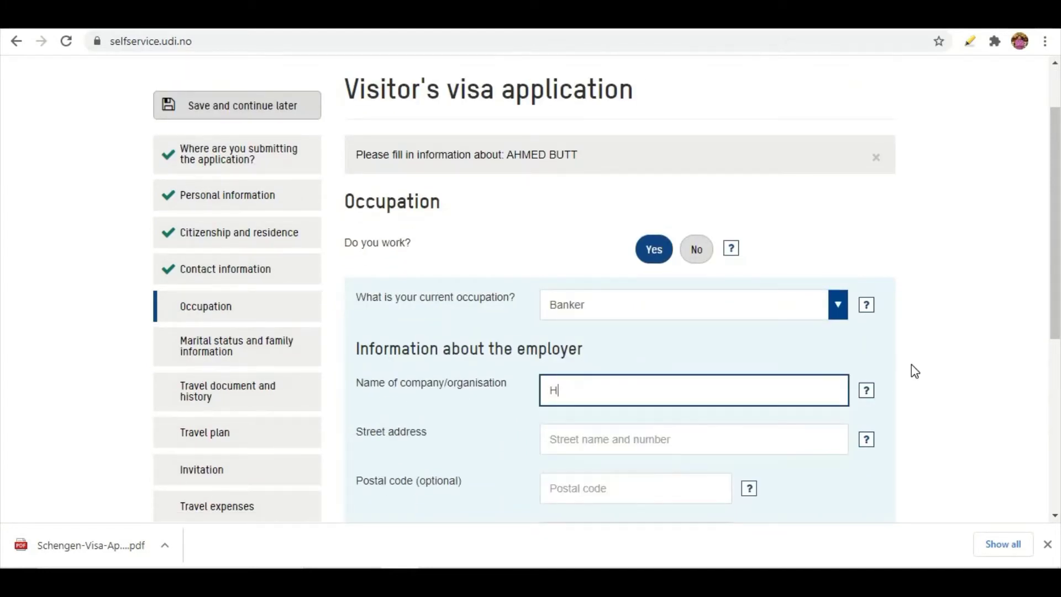
text(BL)
text( PB)
text(T LTD)
click(564, 441)
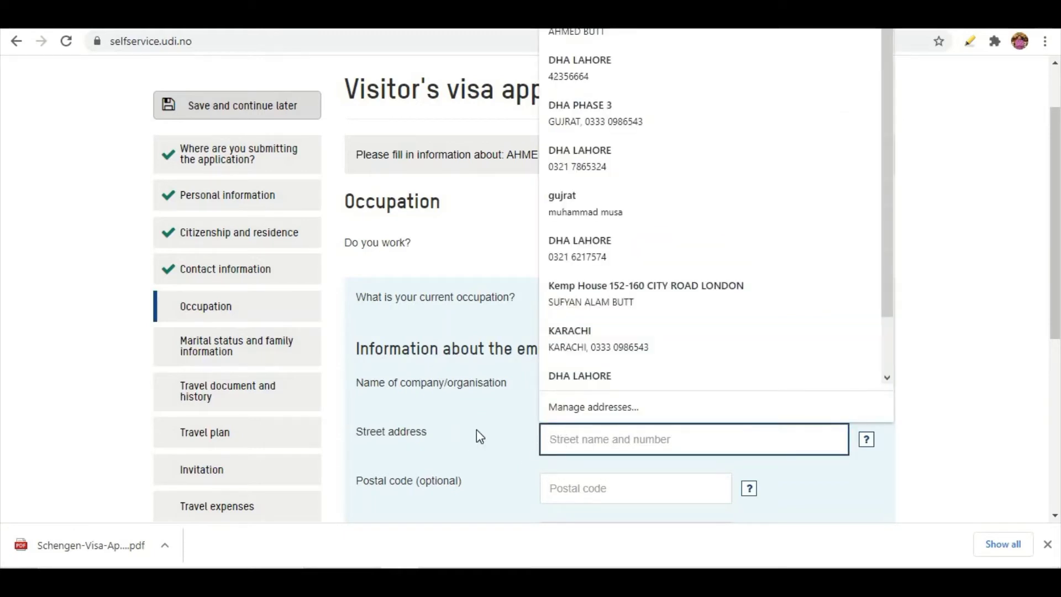
text(d)
key(BackSpace)
text(K)
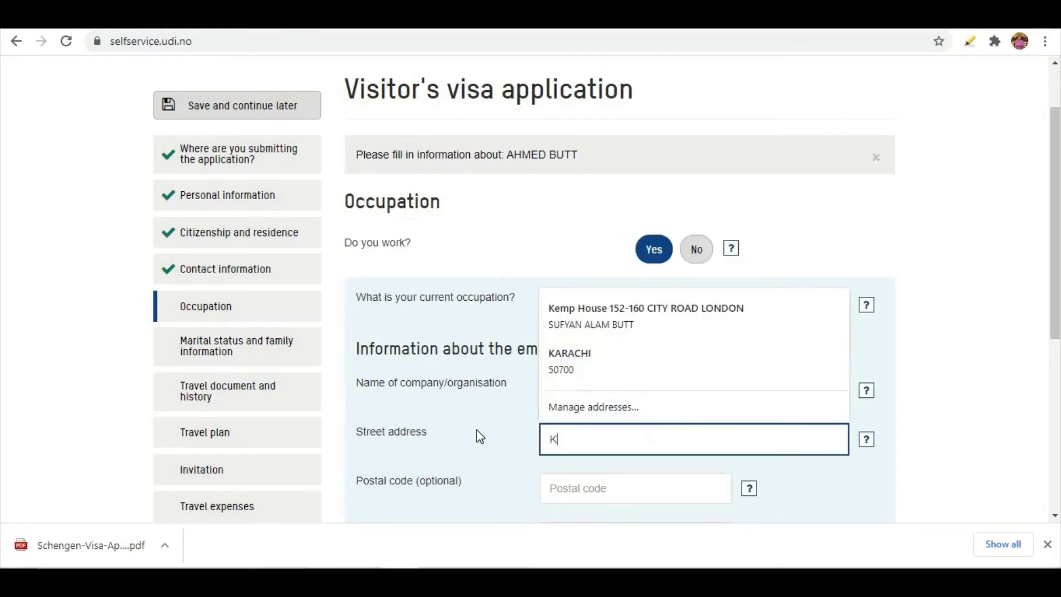
text(RA)
key(BackSpace)
key(BackSpace)
text(A)
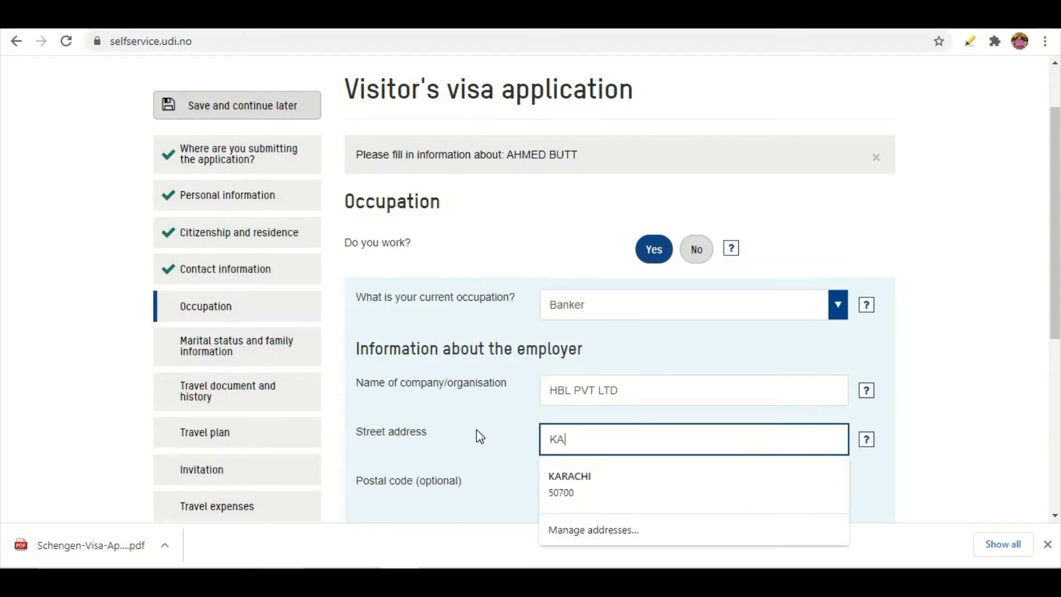
text(RACHI)
click(564, 484)
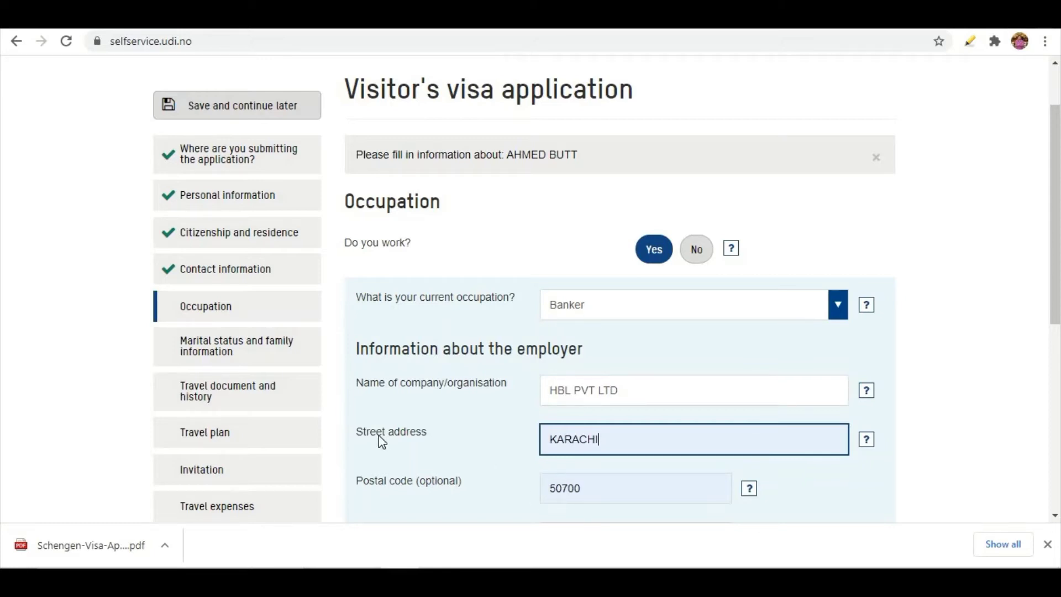
scroll(486, 454, down, 4)
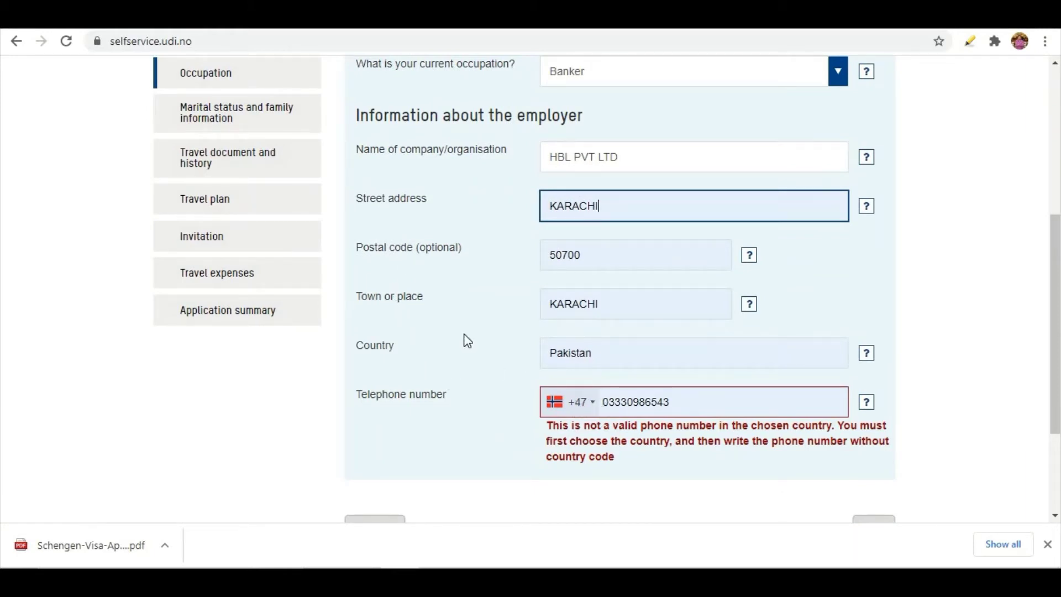
Switch the employer telephone country code to Pakistan +92 and drop the number's leading zero
scroll(467, 341, up, 2)
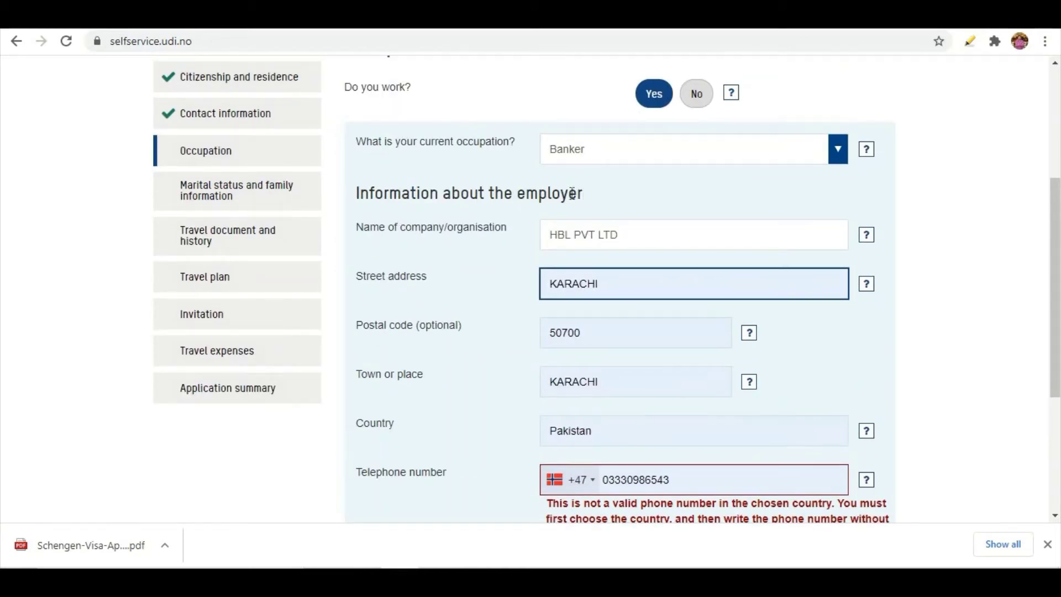
drag(583, 196, 339, 215)
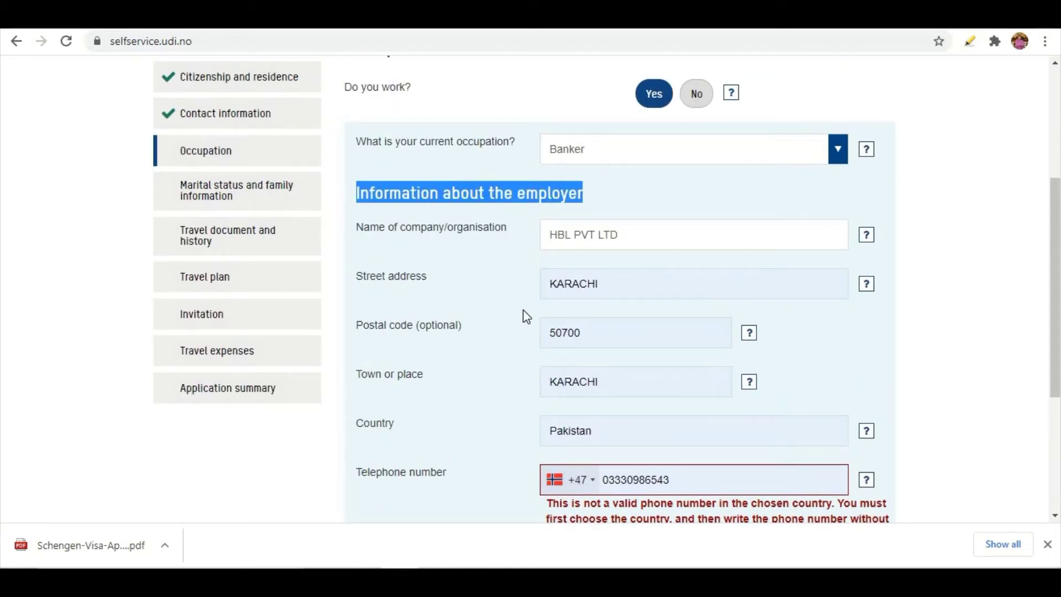
key(Tab)
click(588, 486)
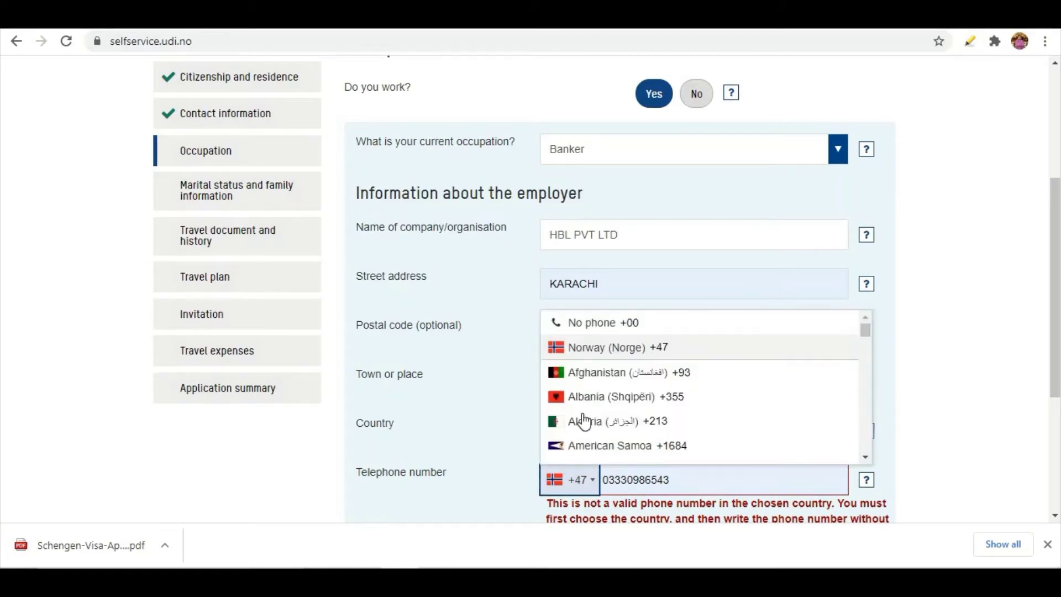
key(p)
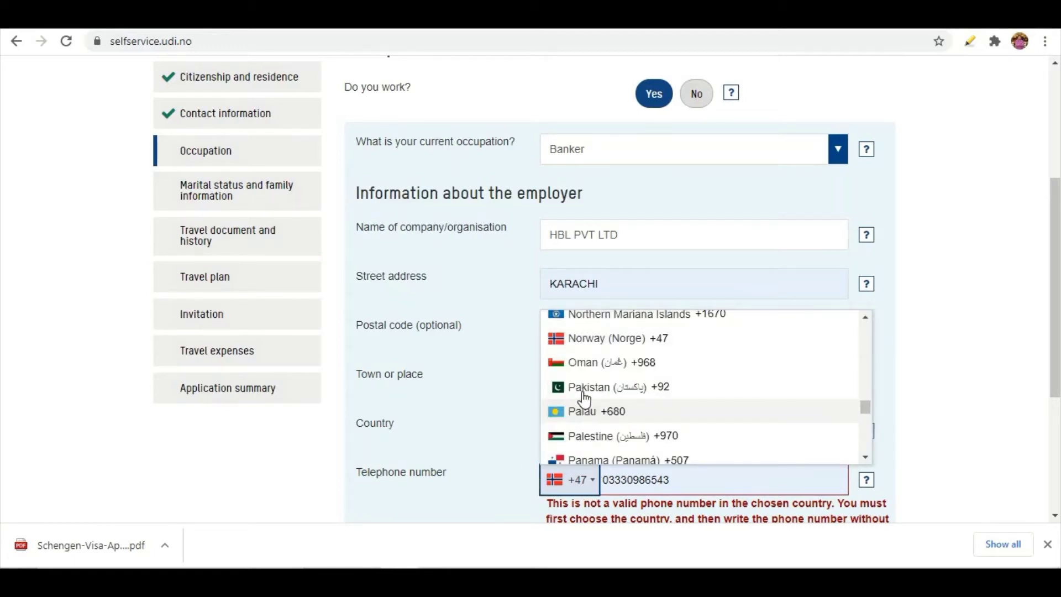
click(584, 388)
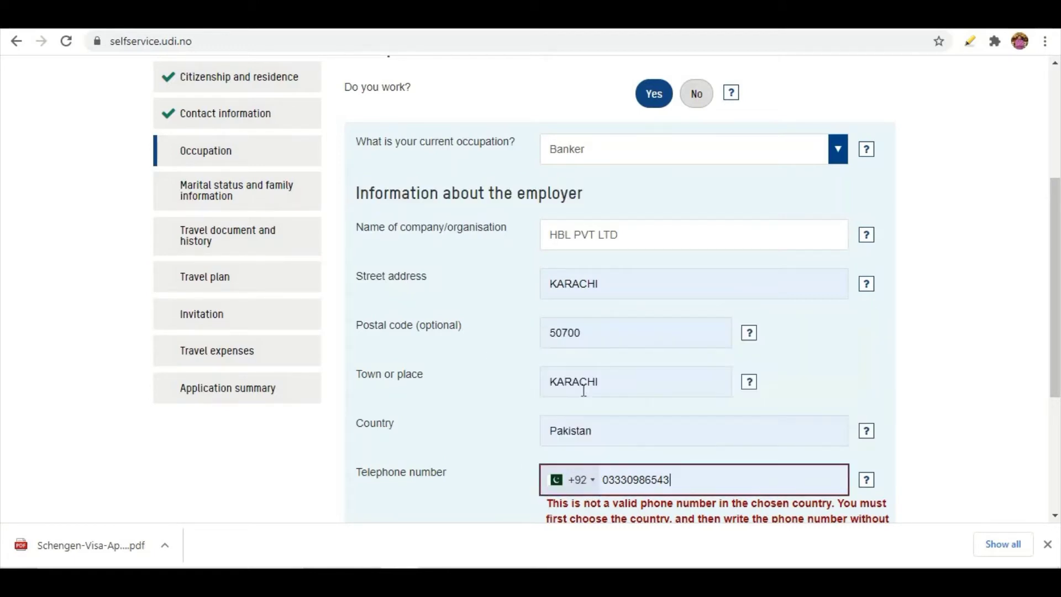
click(608, 483)
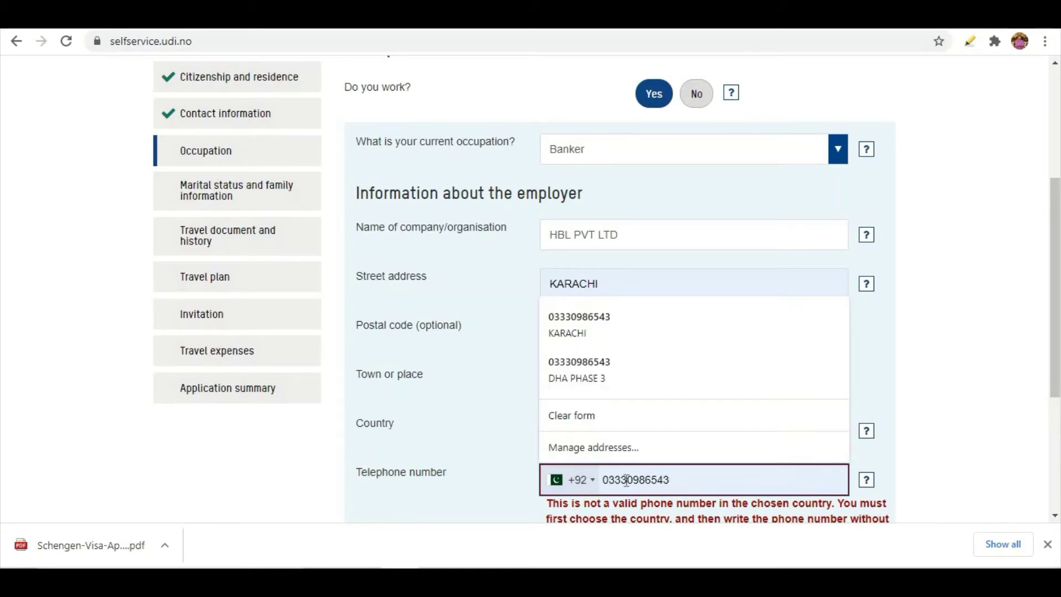
key(BackSpace)
Fill in the saved Karachi phone number and submit the occupation details
scroll(500, 430, down, 1)
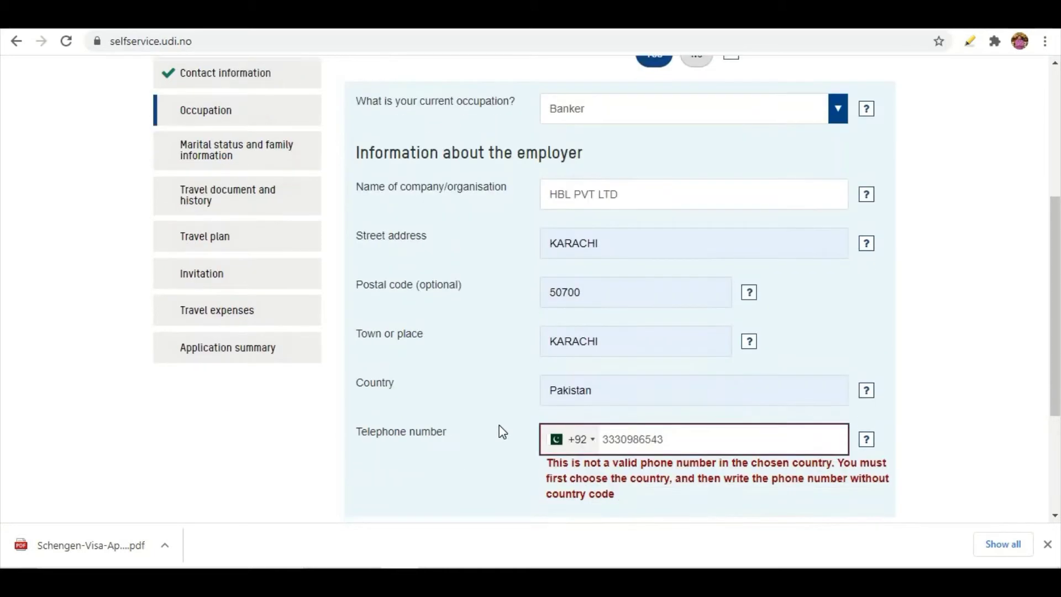
scroll(499, 430, down, 2)
click(671, 322)
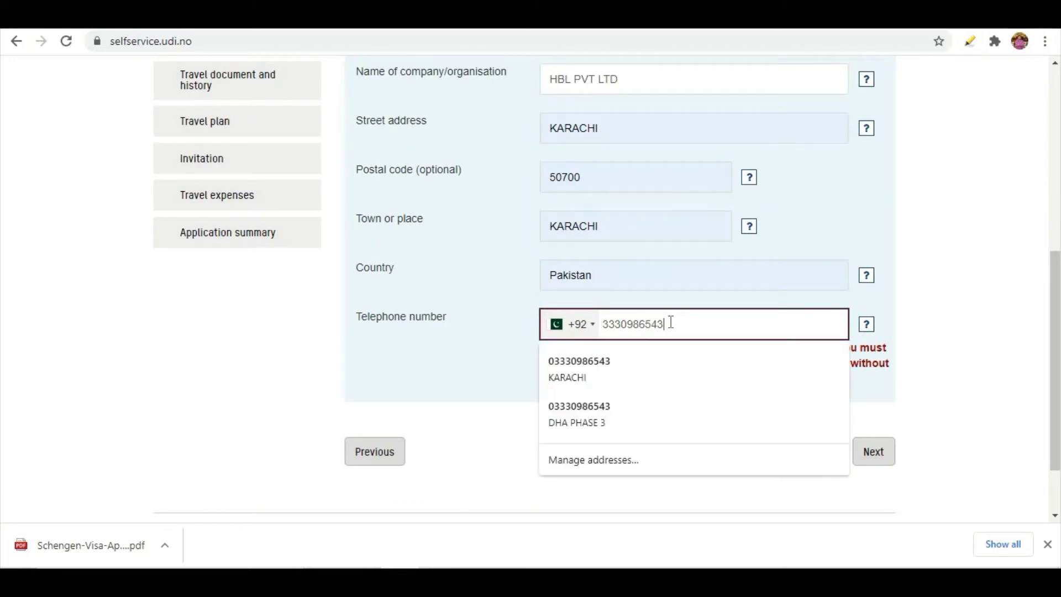
click(625, 359)
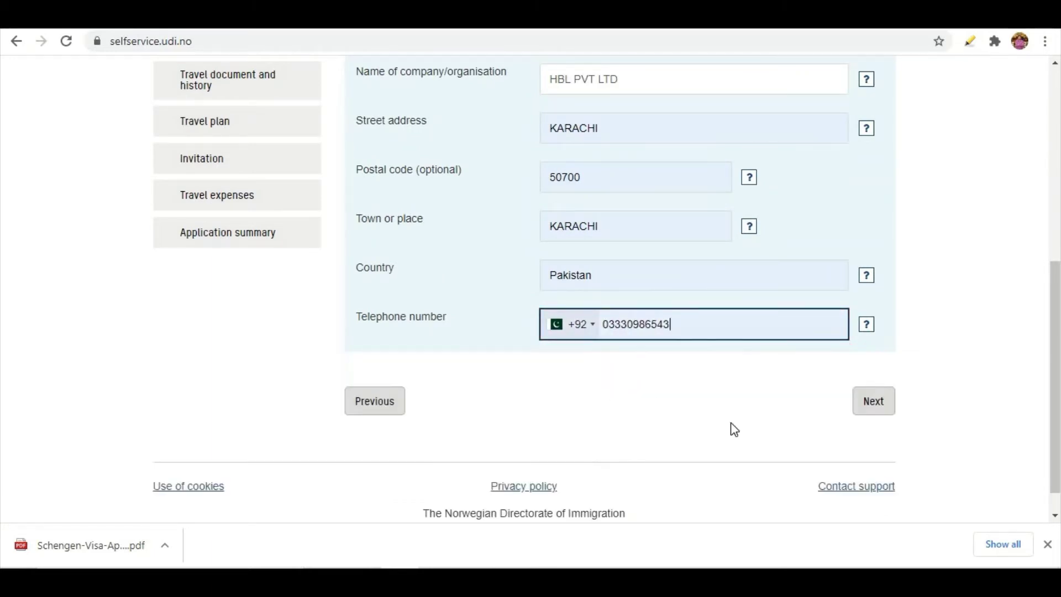
scroll(574, 257, up, 2)
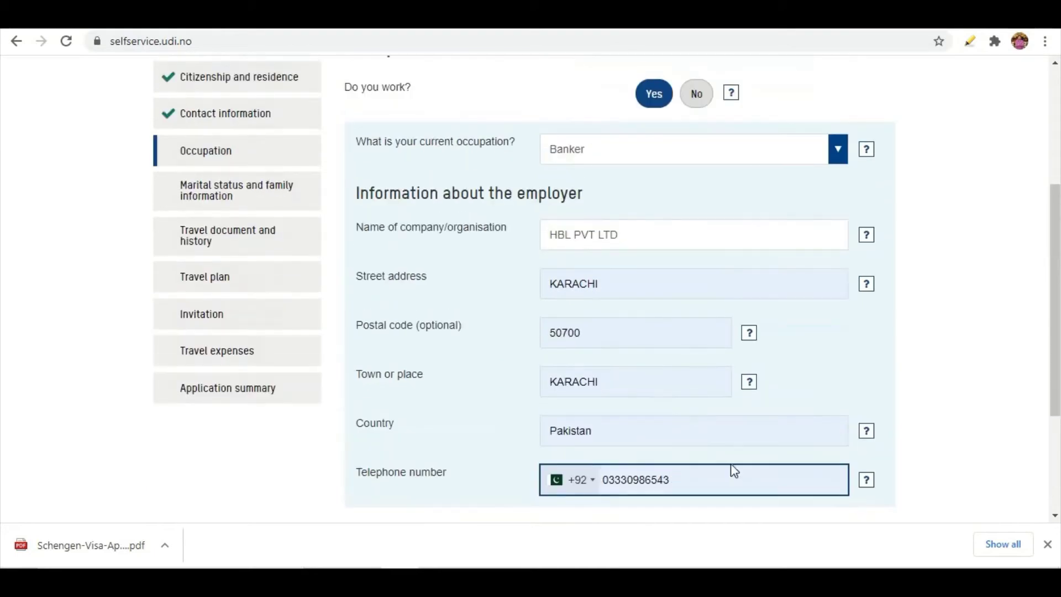
scroll(827, 433, down, 2)
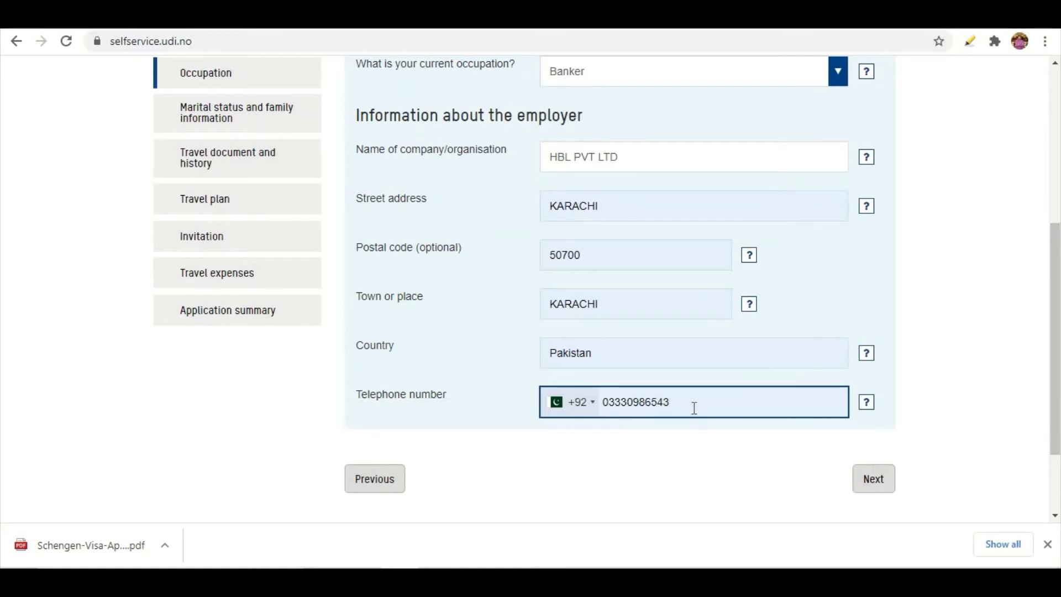
click(883, 479)
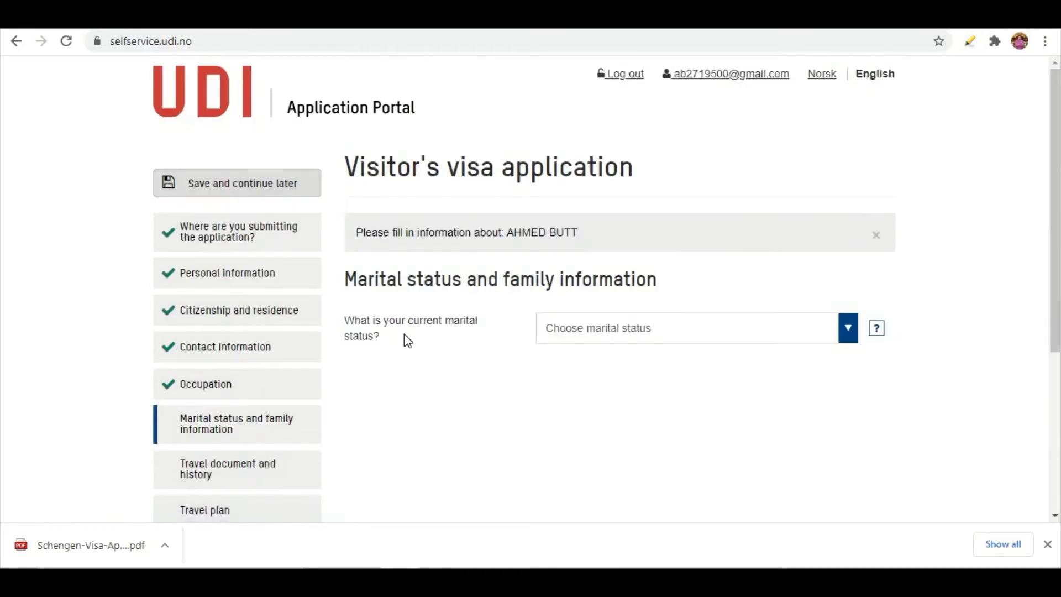
Select Married as current marital status and go on to the travel document section
click(684, 337)
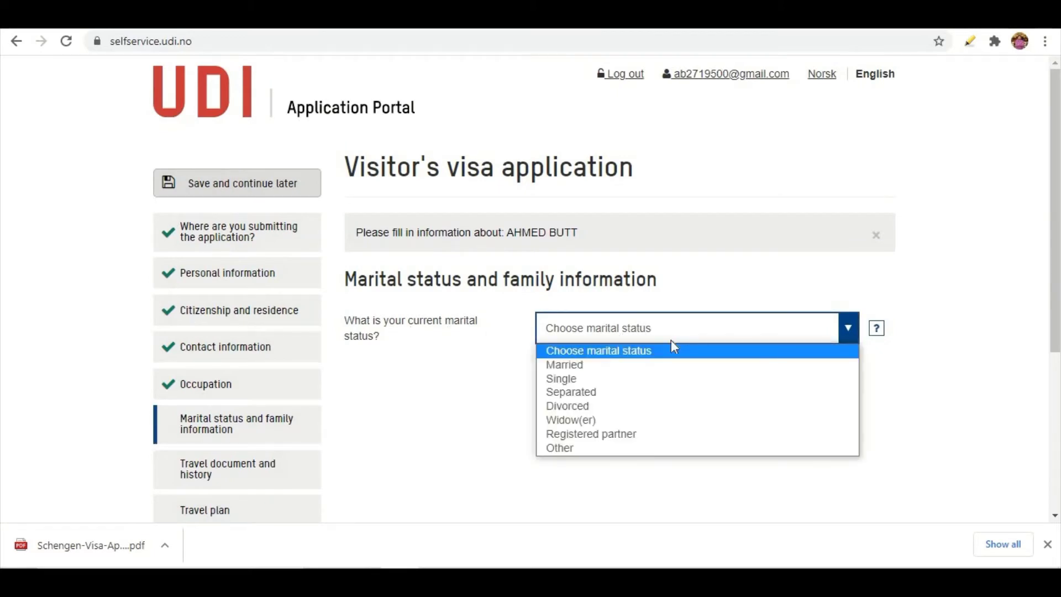
click(593, 367)
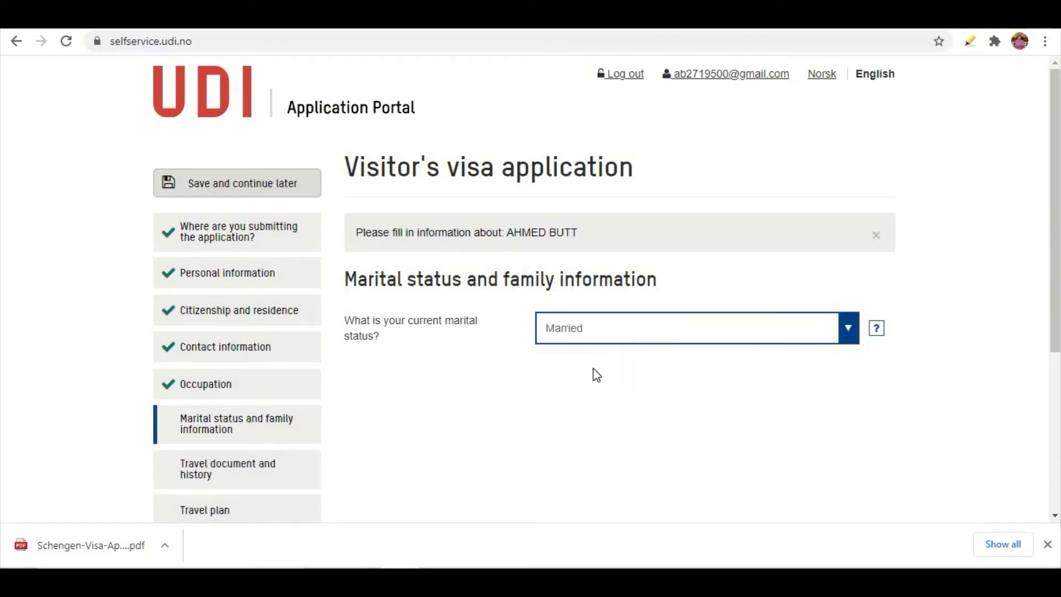
click(651, 342)
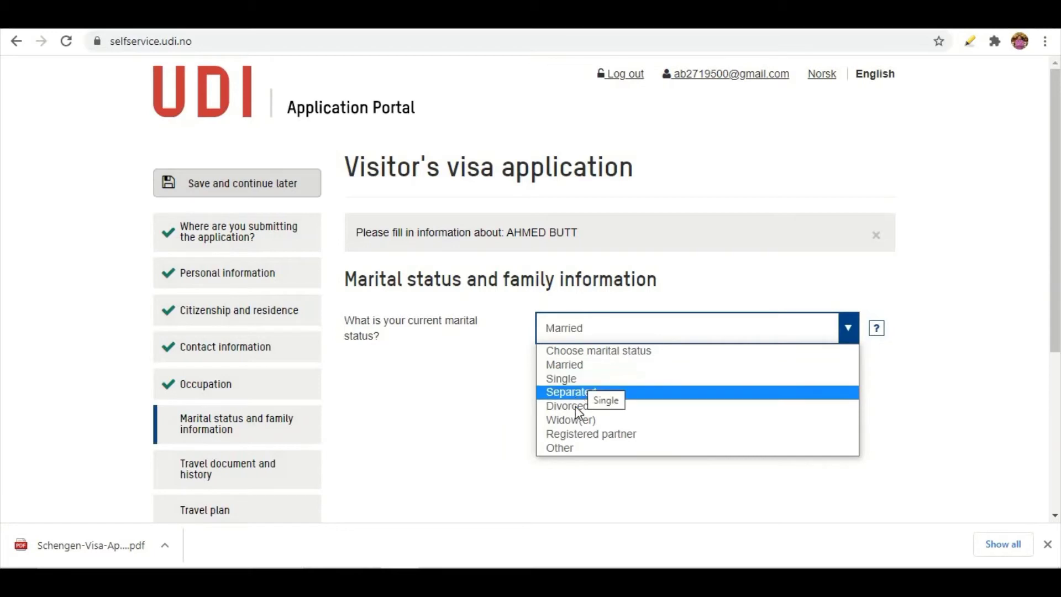
click(566, 365)
scroll(640, 460, down, 5)
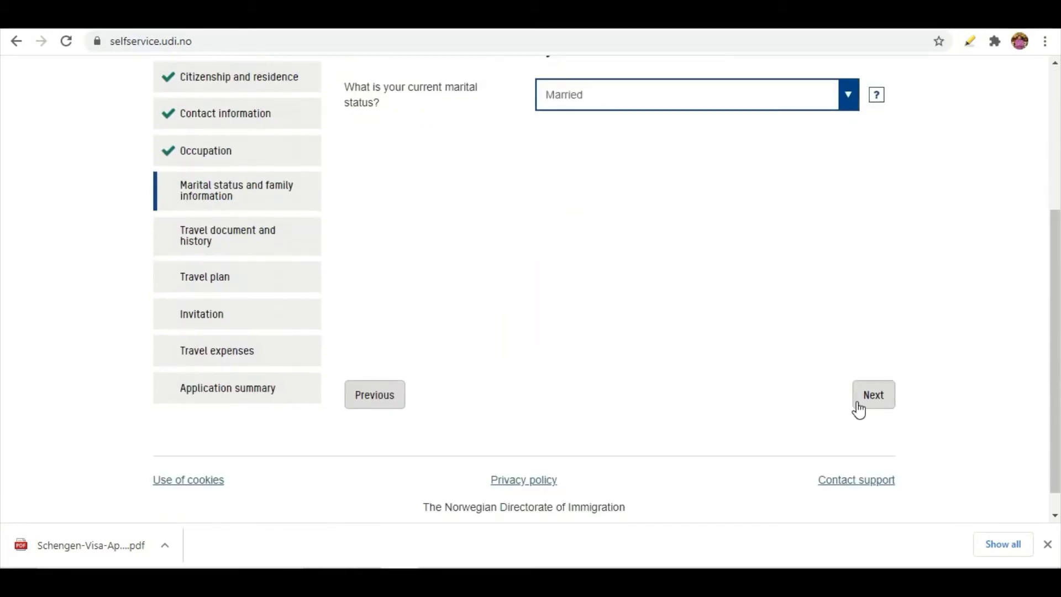
click(858, 404)
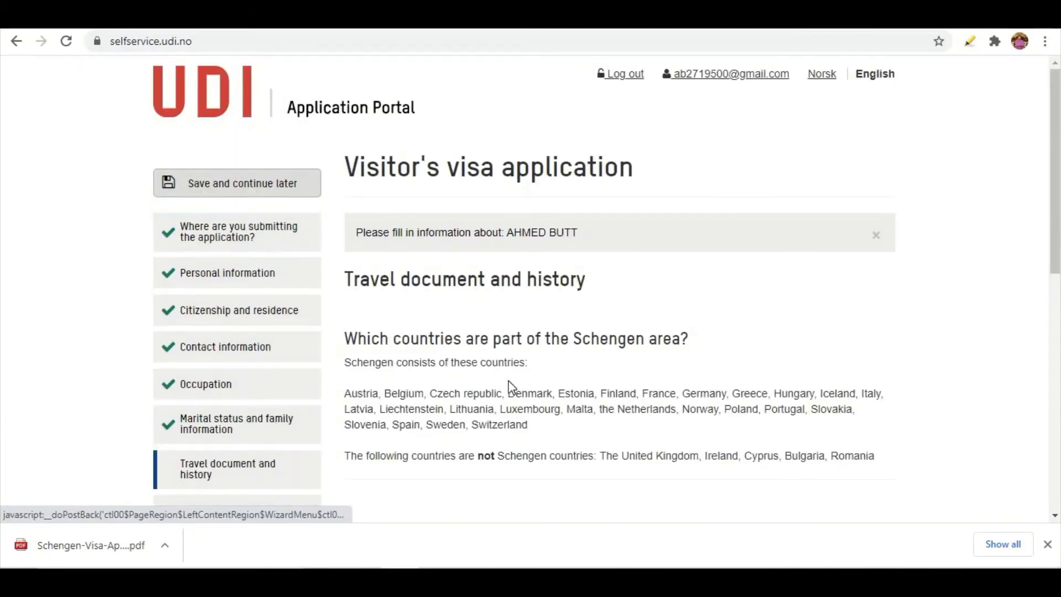
Choose Ordinary passport, enter the passport number, and set Pakistan as issuing country
scroll(506, 386, down, 4)
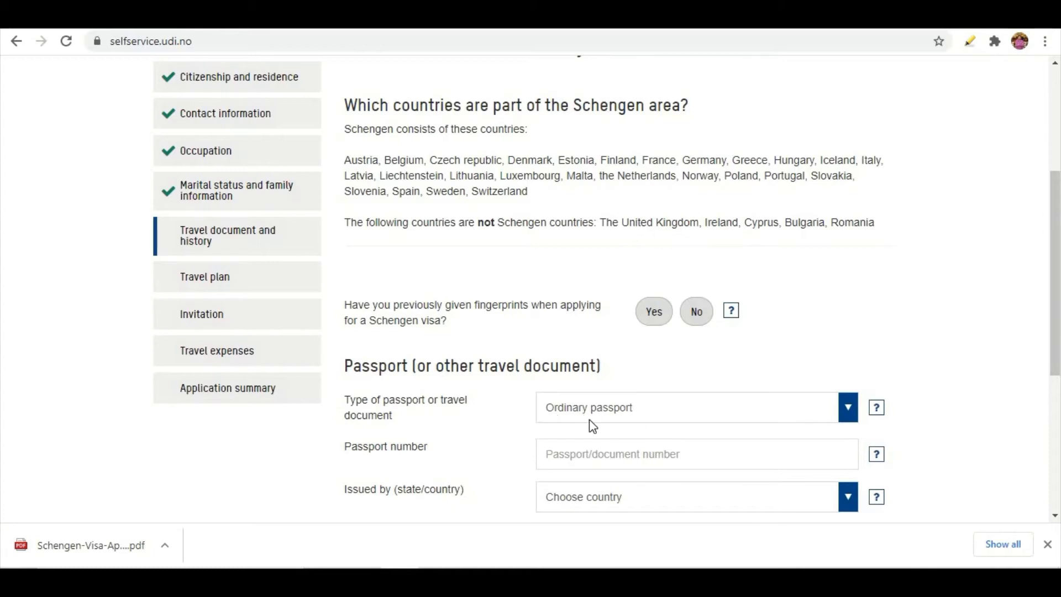
click(849, 409)
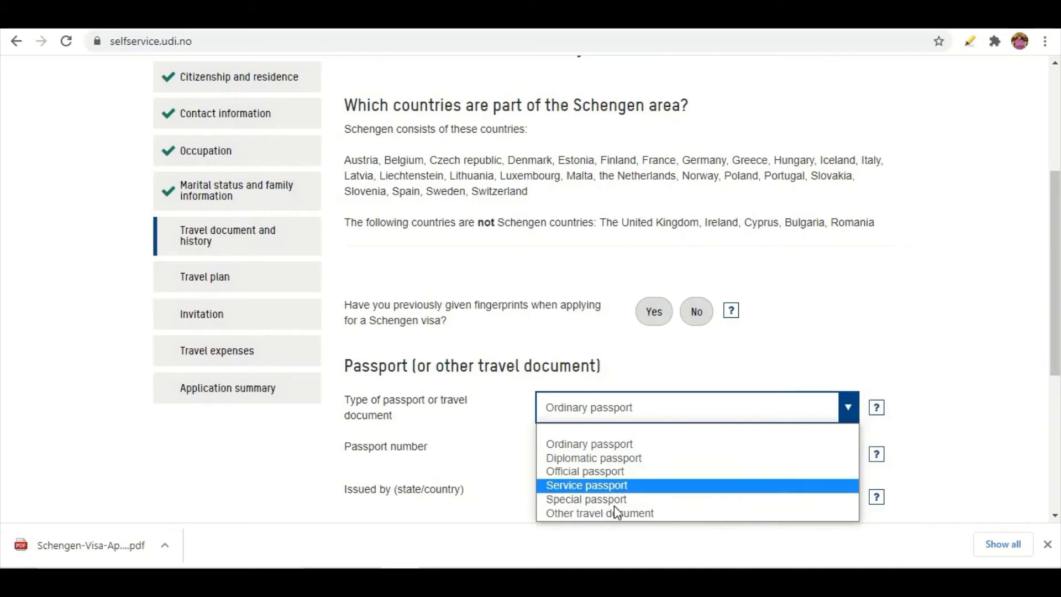
click(597, 445)
click(654, 464)
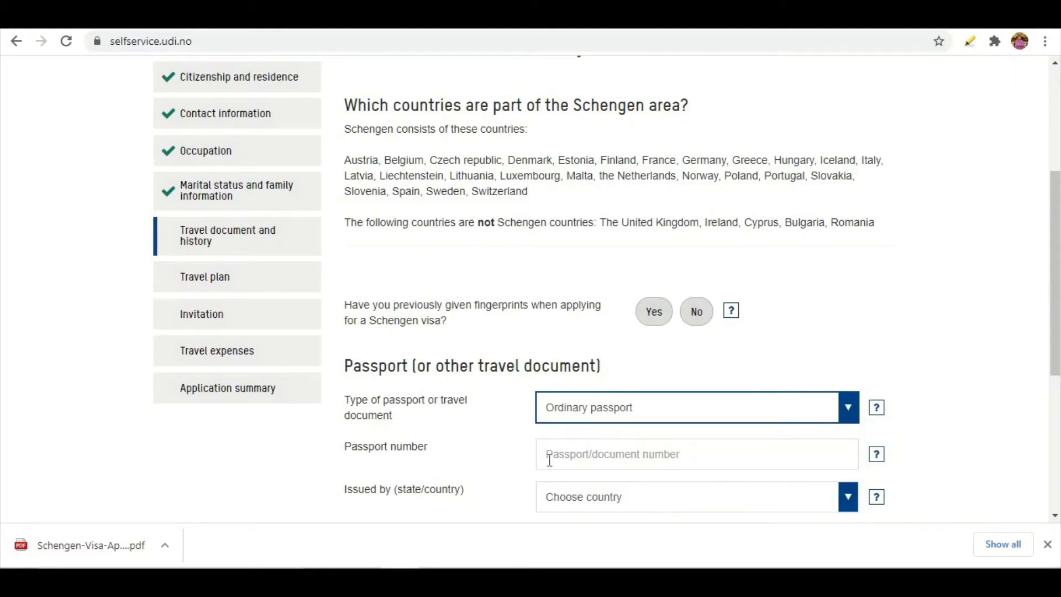
click(606, 454)
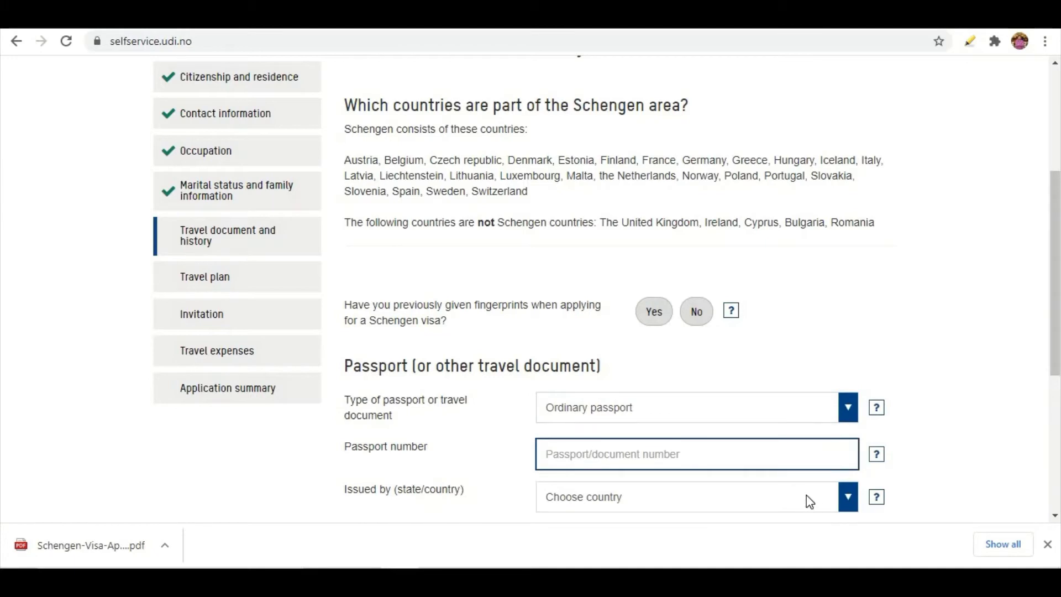
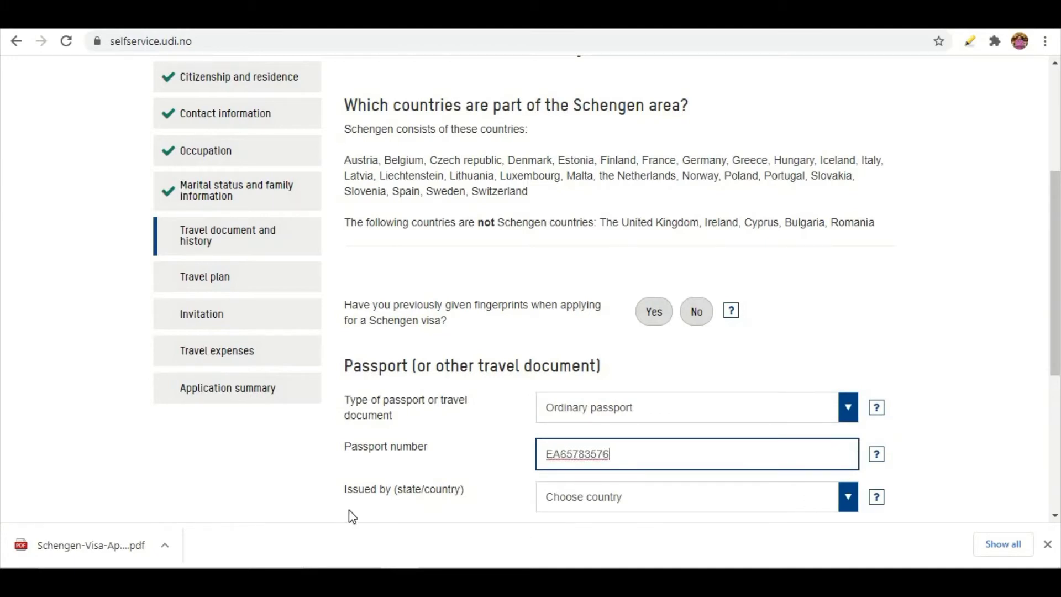
click(655, 498)
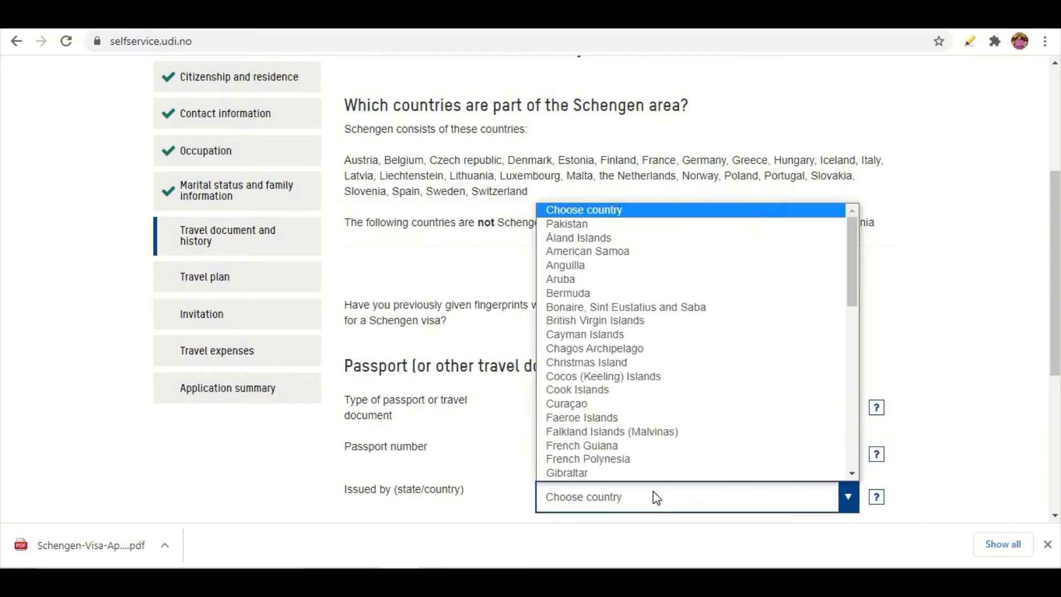
key(p)
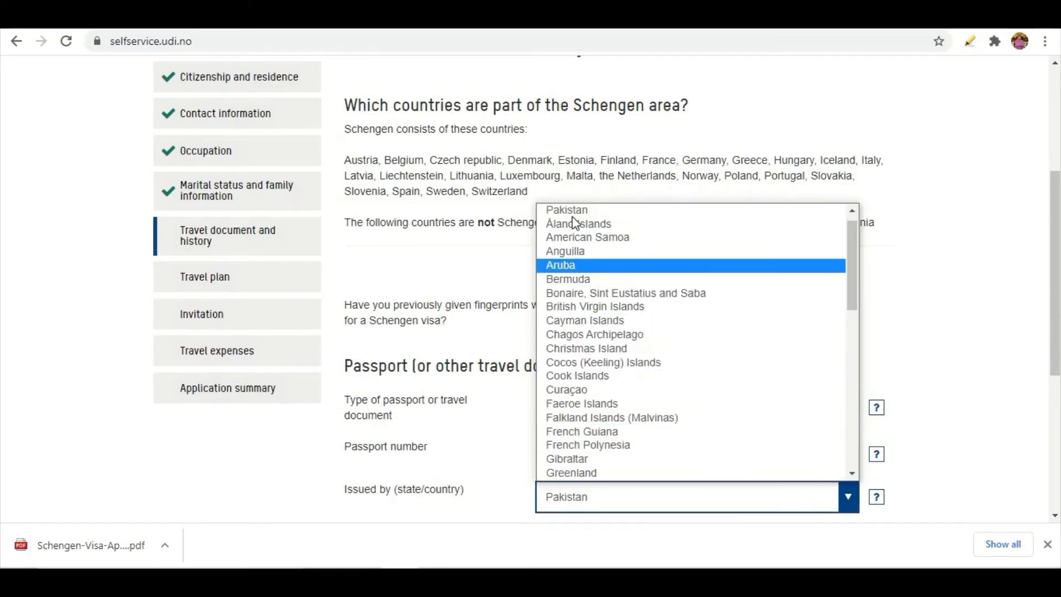
click(572, 213)
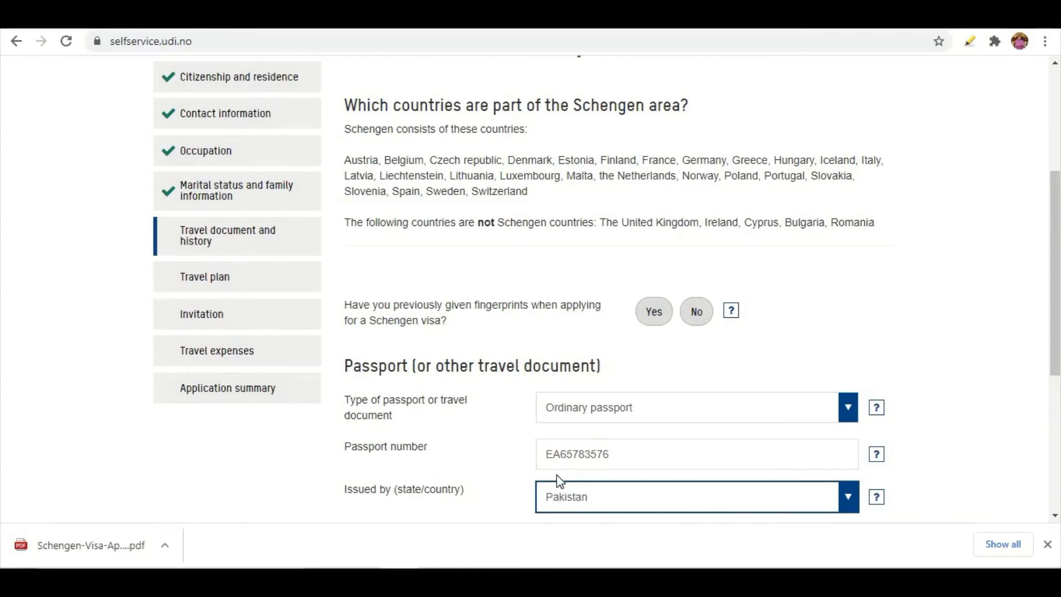
Enter passport issue date 01-03-2020 and expiry date 01-03-2025
scroll(501, 464, down, 1)
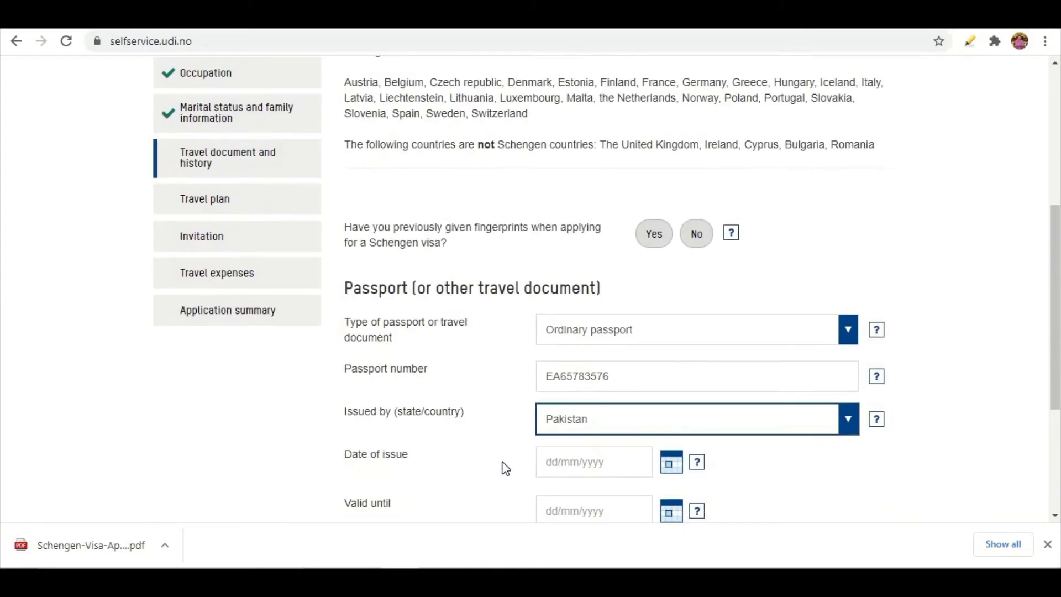
scroll(505, 466, down, 1)
scroll(505, 464, up, 2)
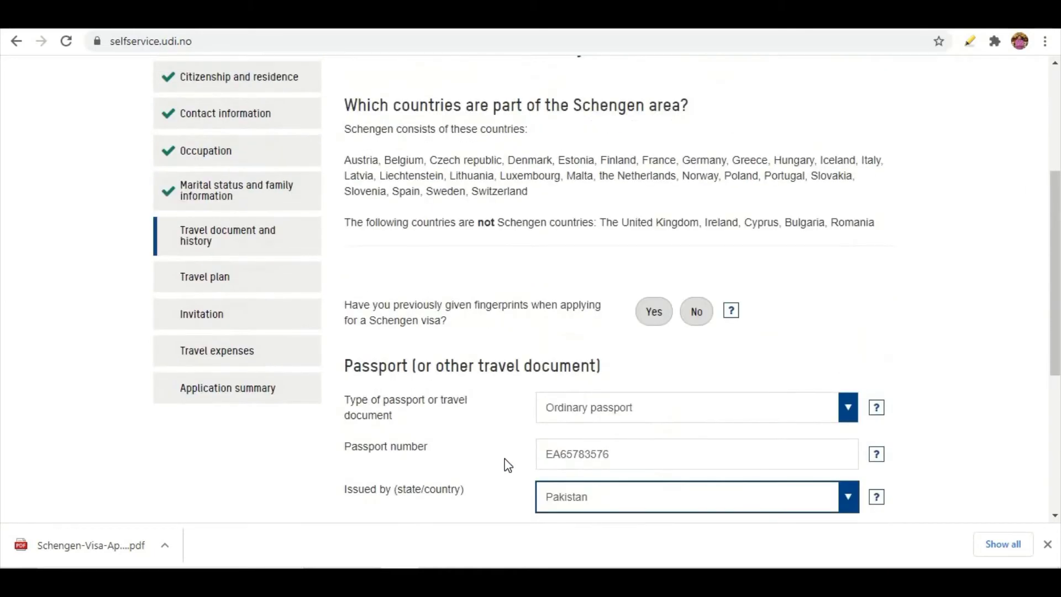
scroll(509, 465, down, 2)
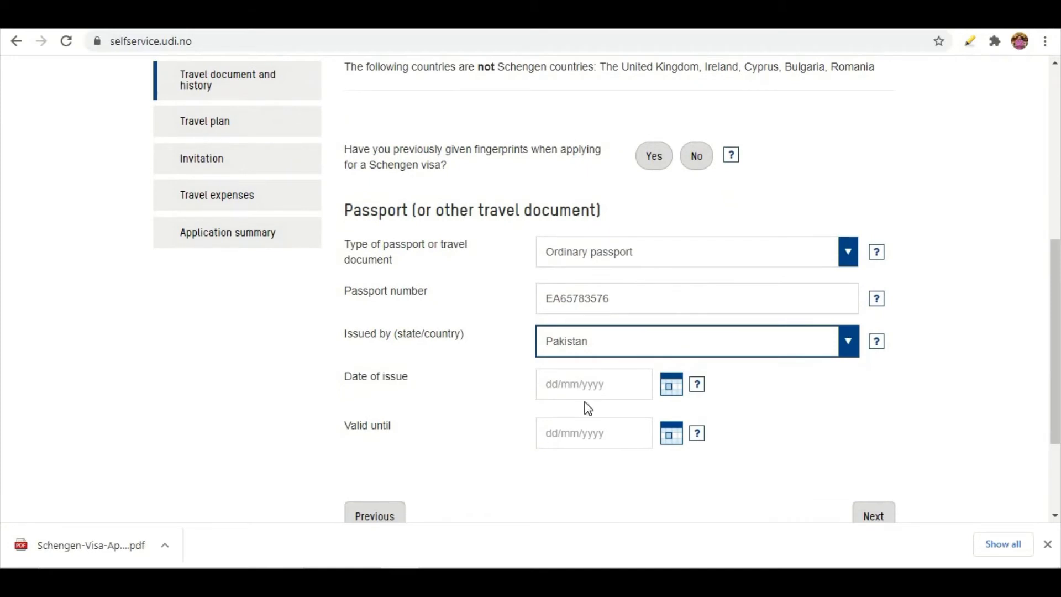
click(551, 387)
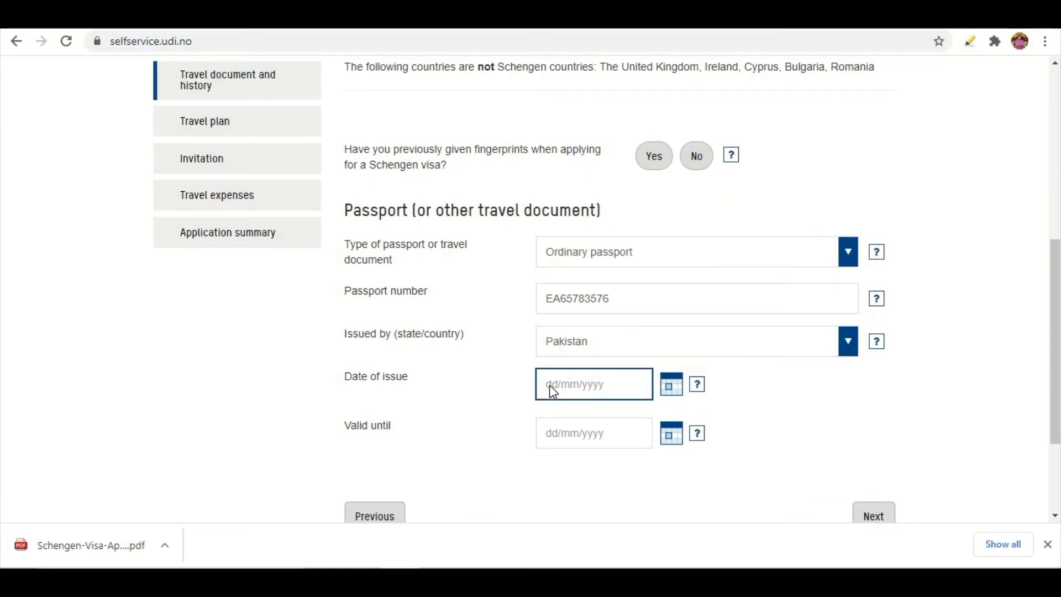
text(01-03-2020)
click(551, 437)
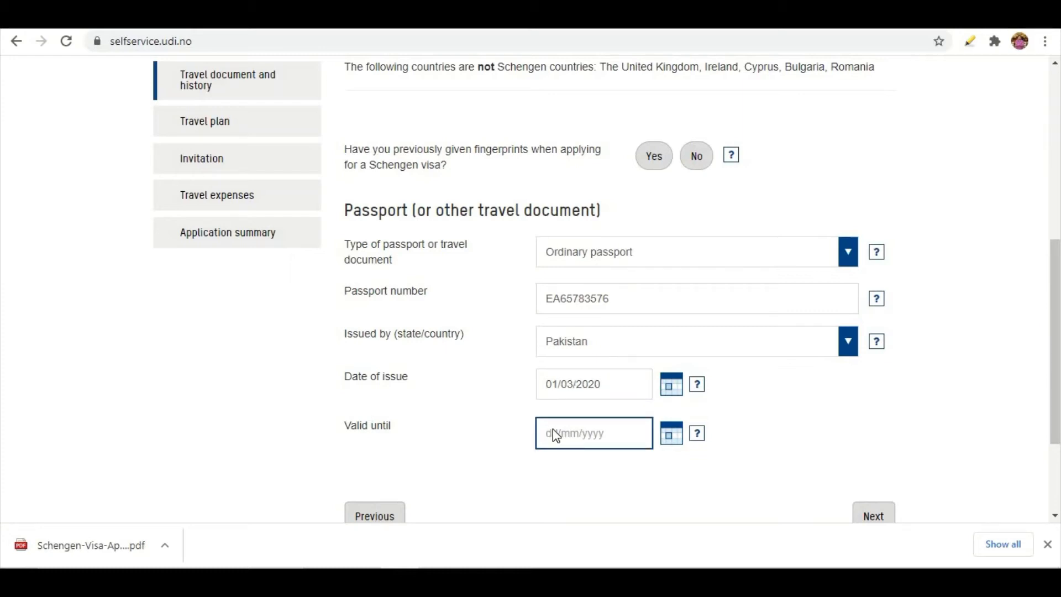
text(010)
key(BackSpace)
text(-03-2025)
click(602, 500)
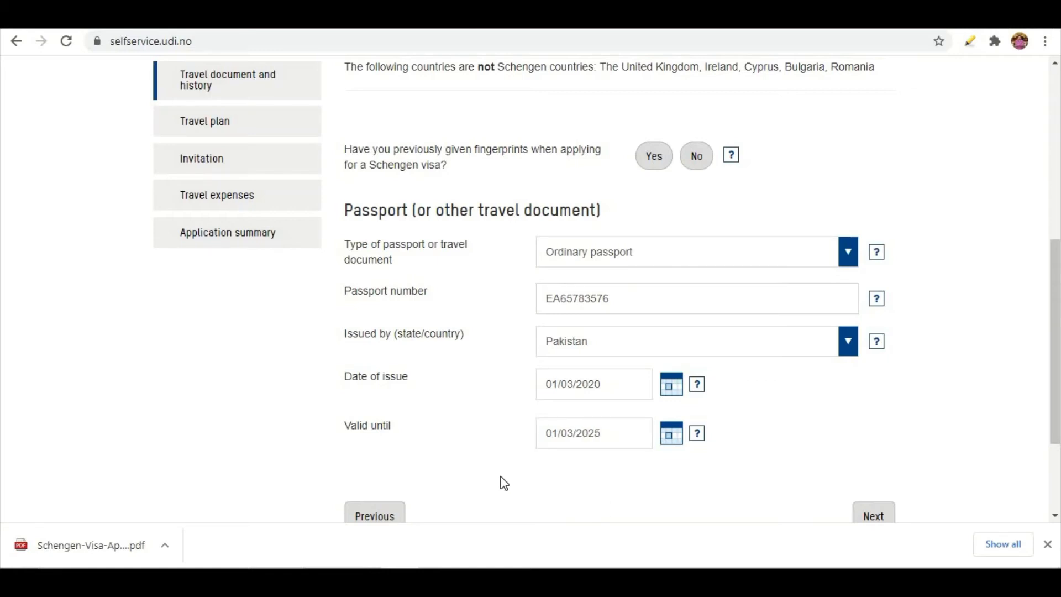
Highlight the Passport heading, then save the passport details and proceed
scroll(503, 481, down, 1)
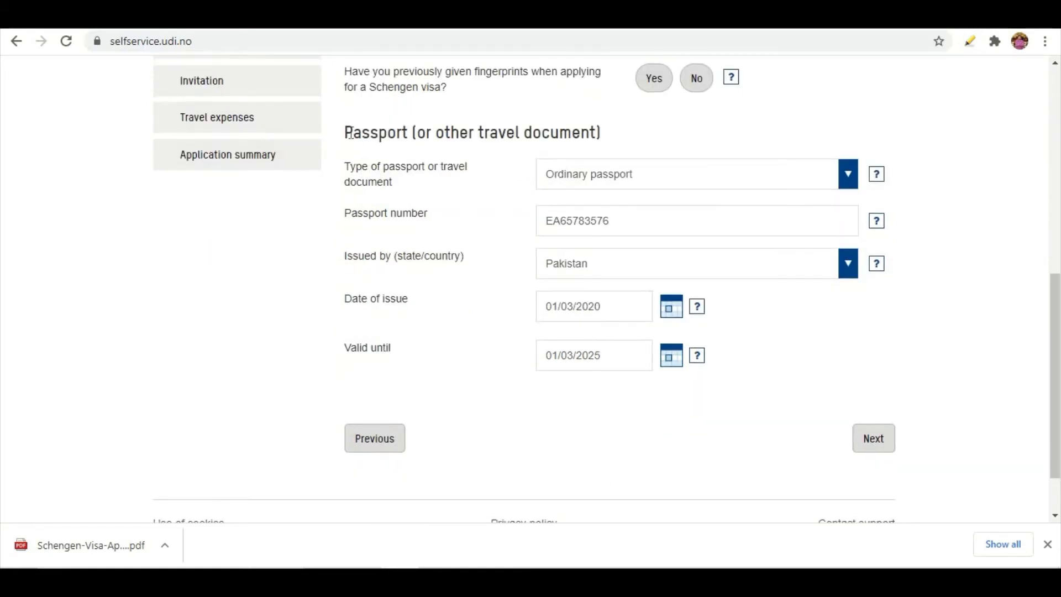
drag(346, 135, 589, 137)
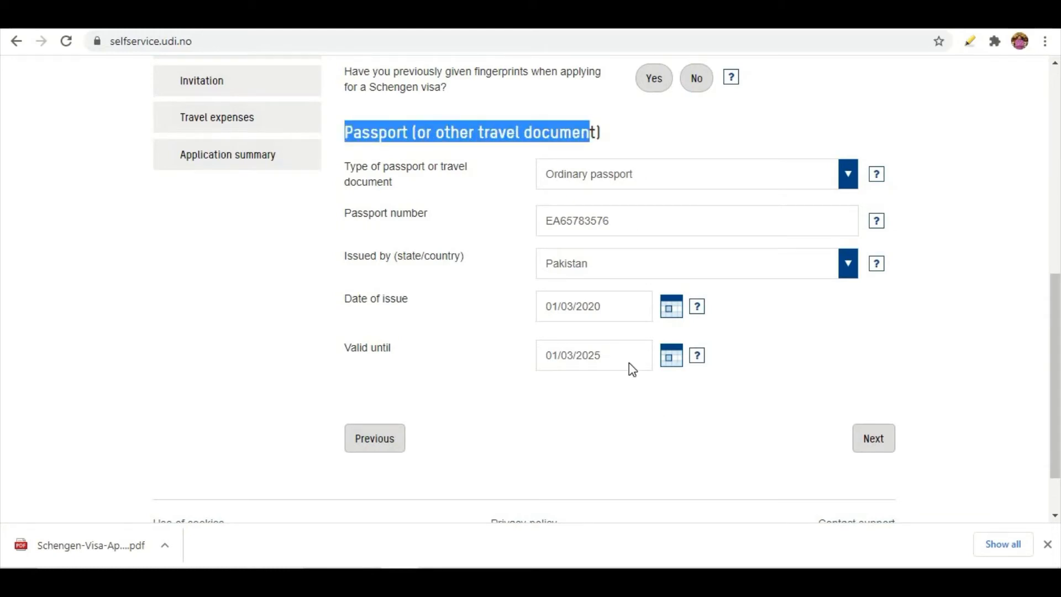
scroll(629, 363, up, 2)
scroll(629, 362, down, 2)
scroll(629, 363, down, 1)
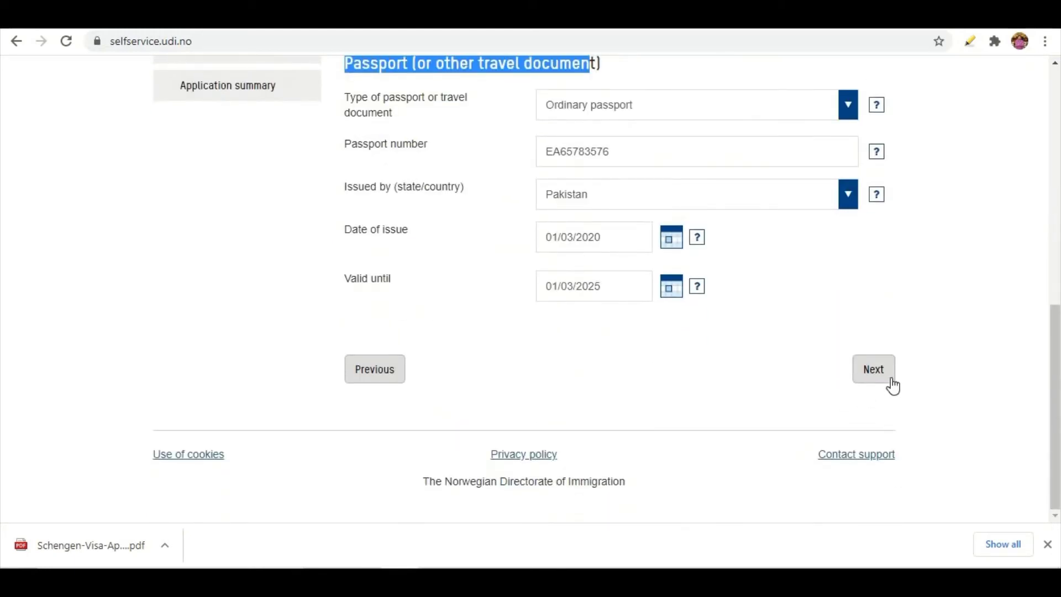
click(867, 372)
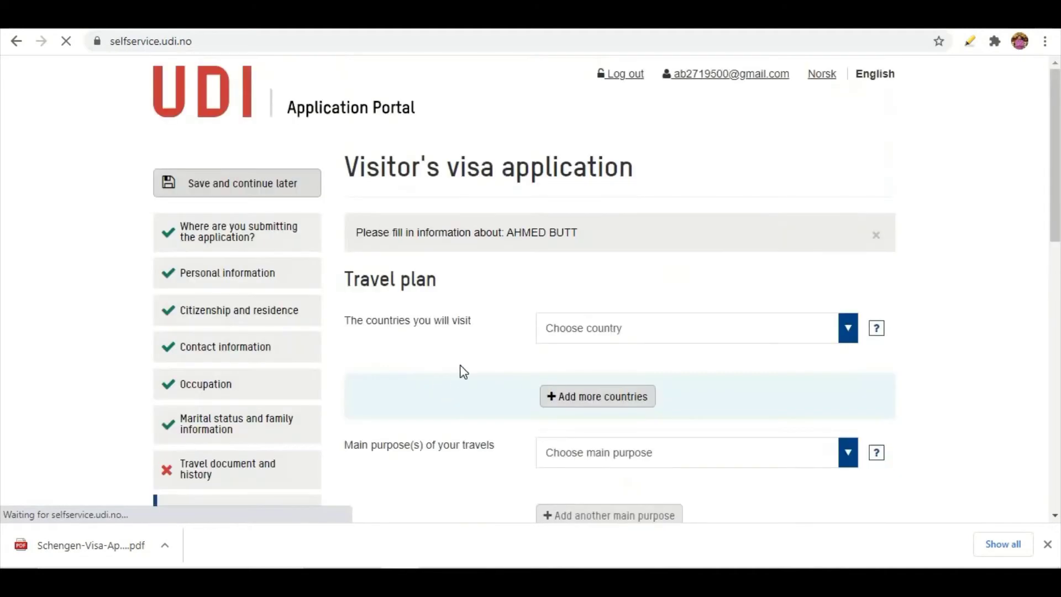
Choose Norway as the country to visit and delete the extra empty country row
scroll(457, 365, down, 1)
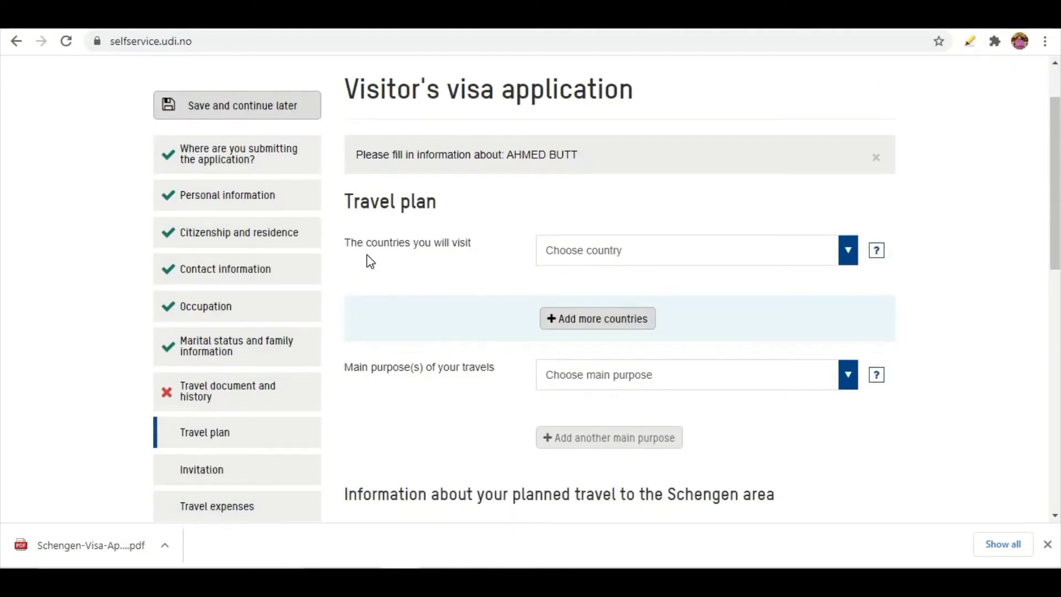
click(588, 253)
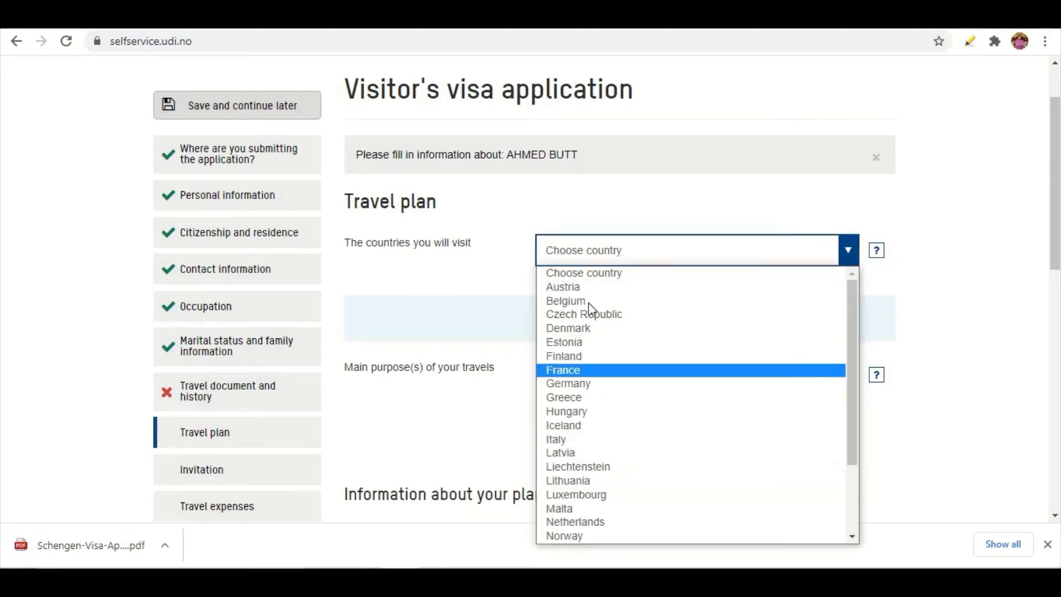
scroll(575, 387, down, 3)
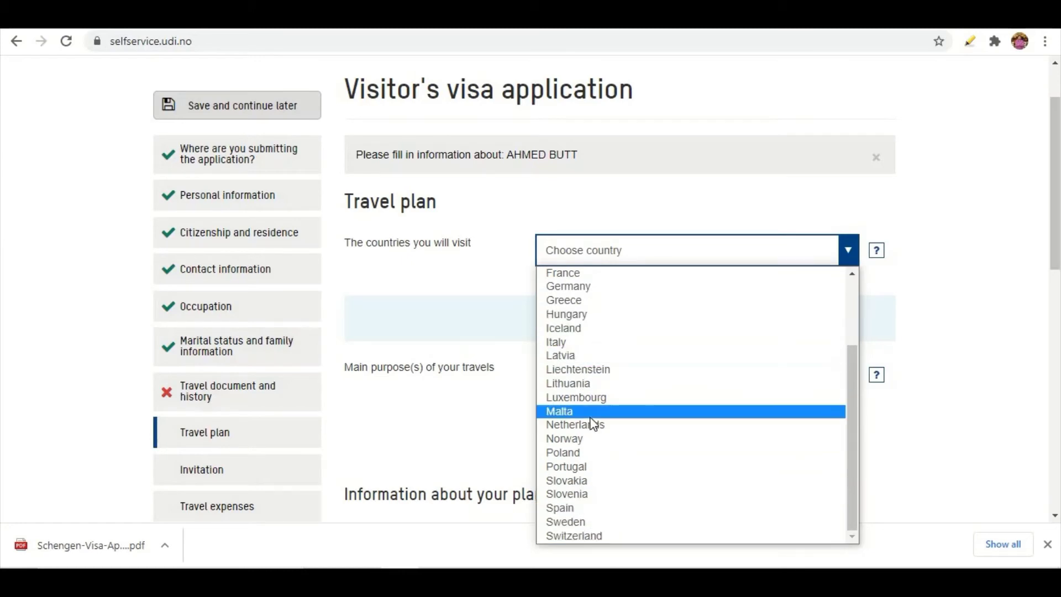
scroll(602, 309, up, 3)
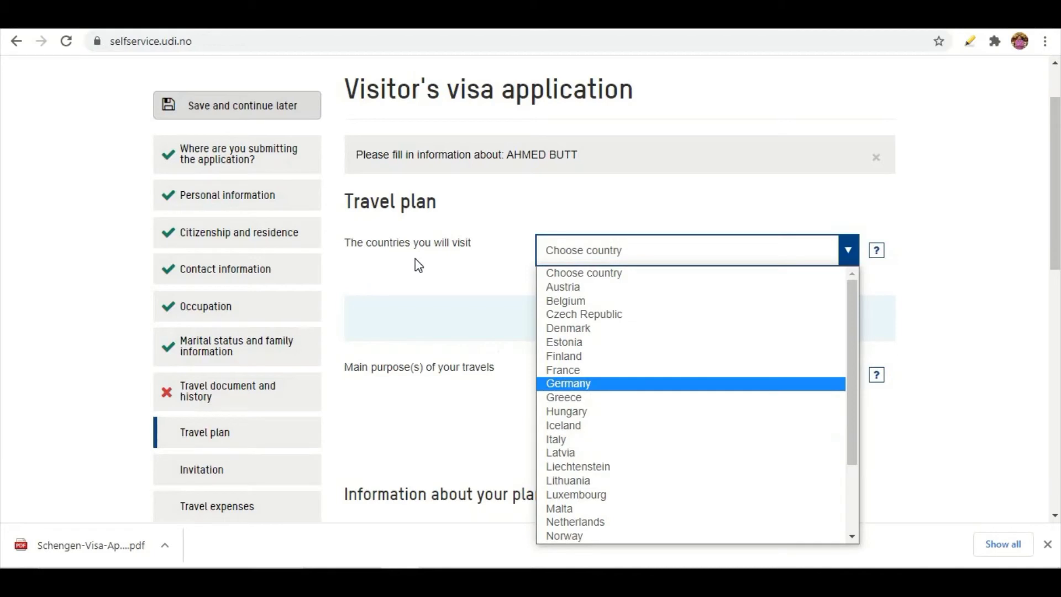
click(575, 536)
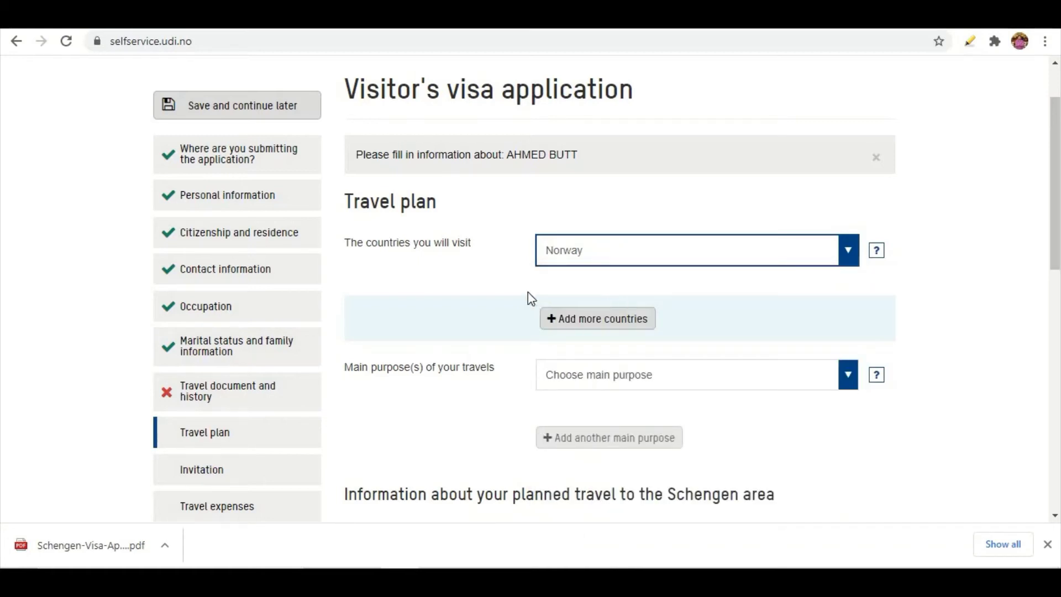
click(580, 324)
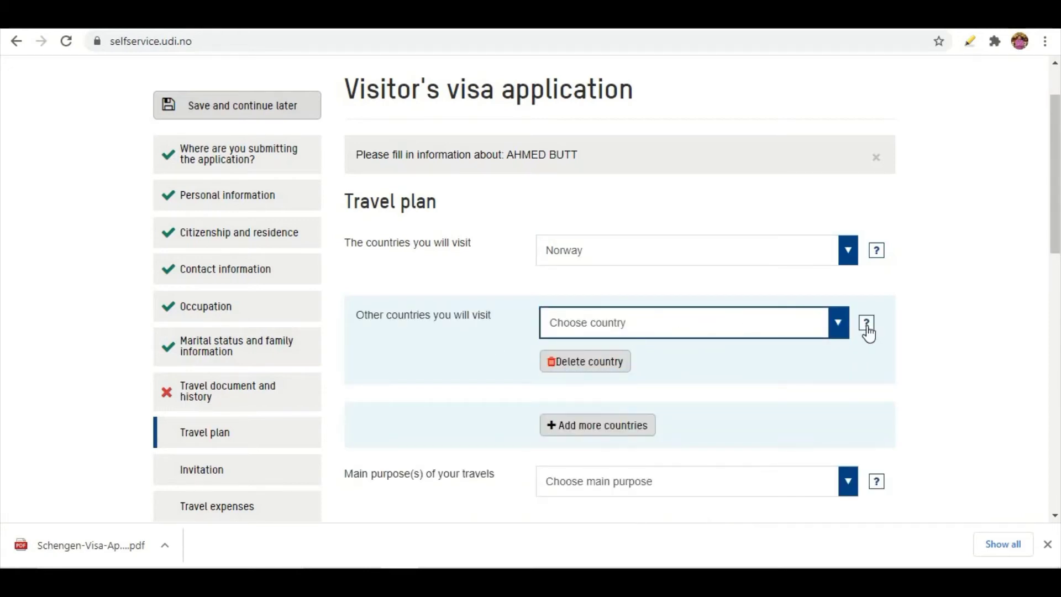
click(815, 332)
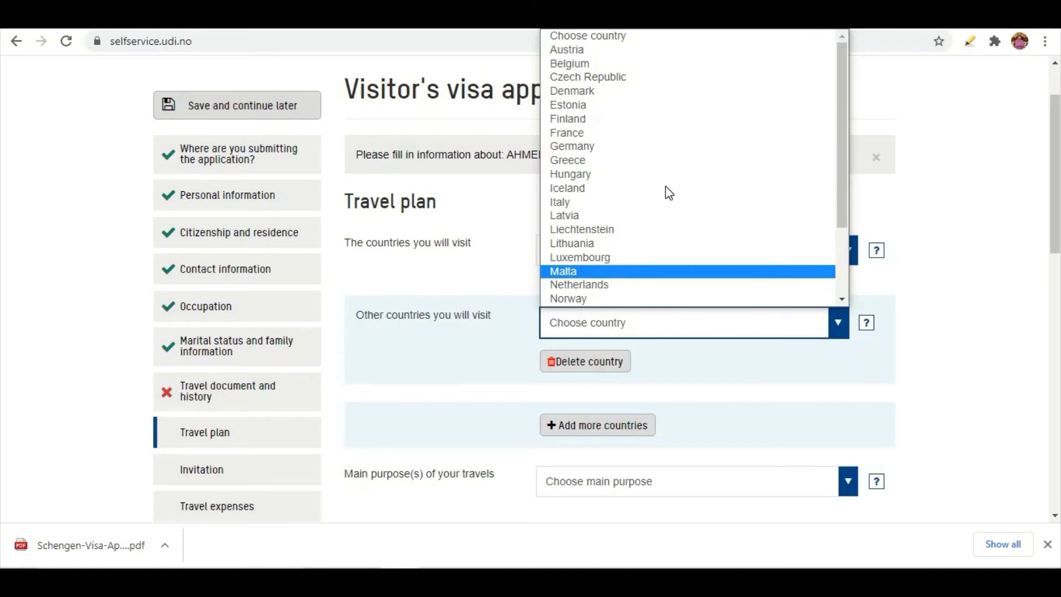
scroll(647, 221, down, 2)
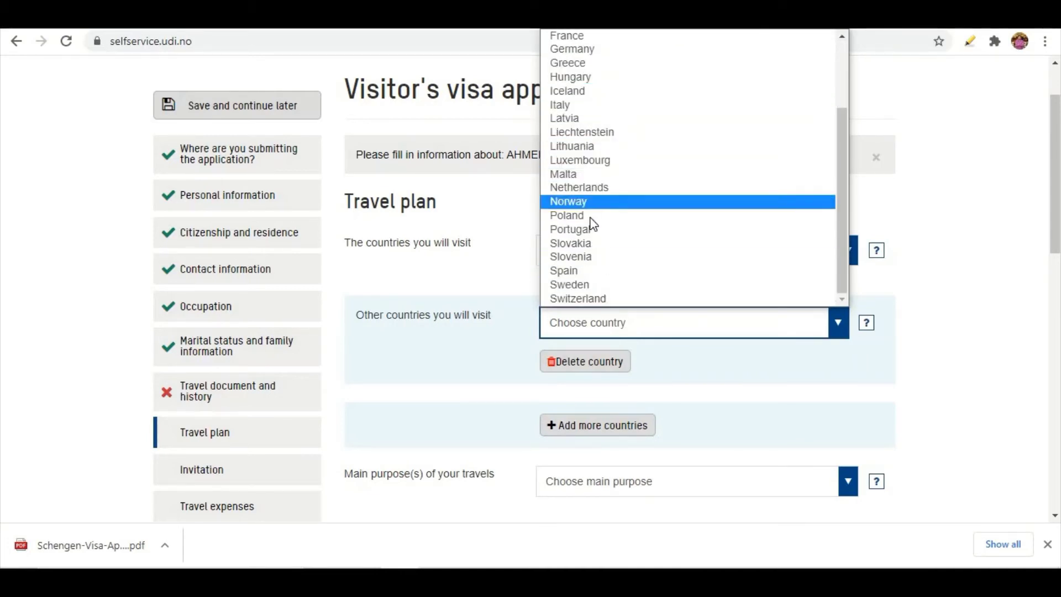
click(602, 362)
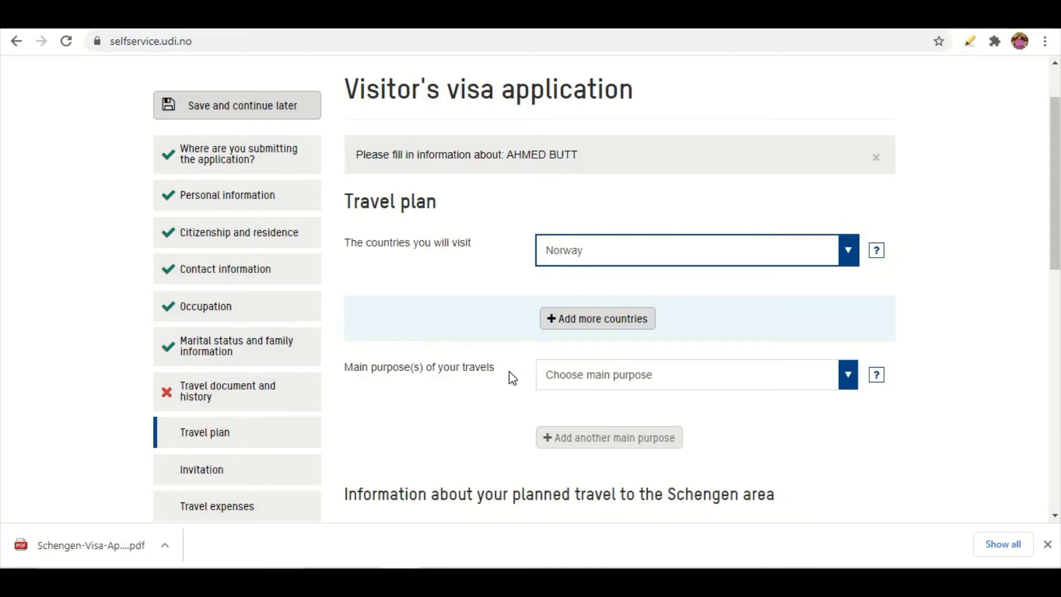
Pick Visit family or friends as main purpose and type TOURISM in additional information
click(846, 377)
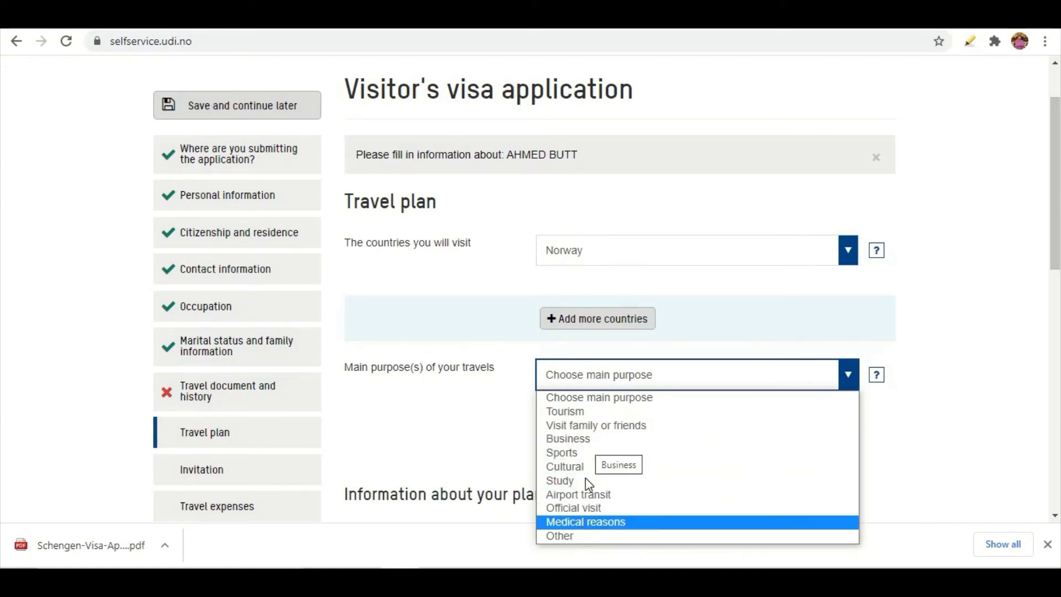
click(588, 426)
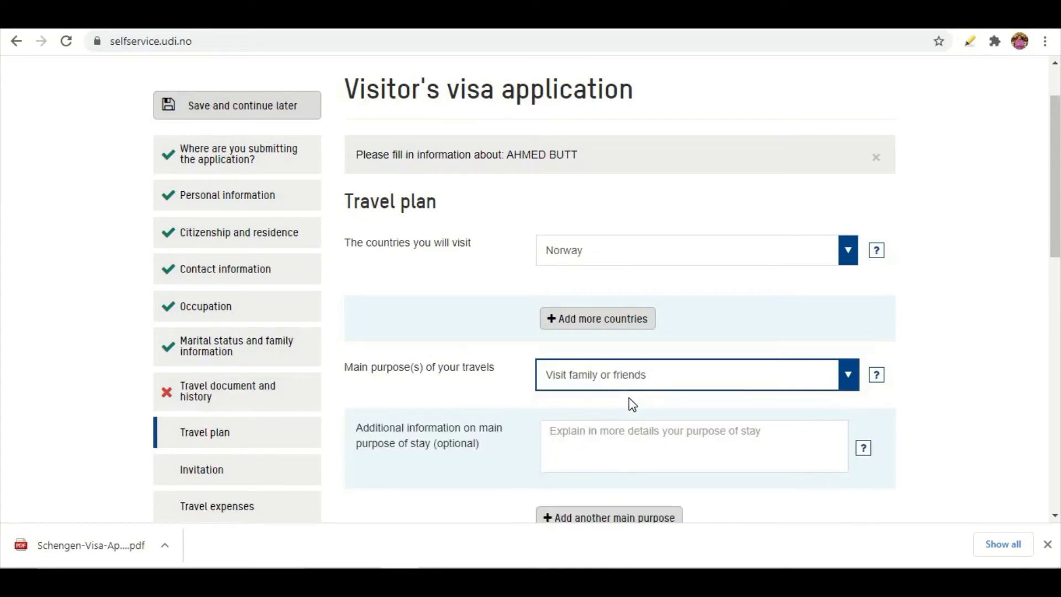
scroll(632, 403, down, 1)
scroll(632, 403, down, 1)
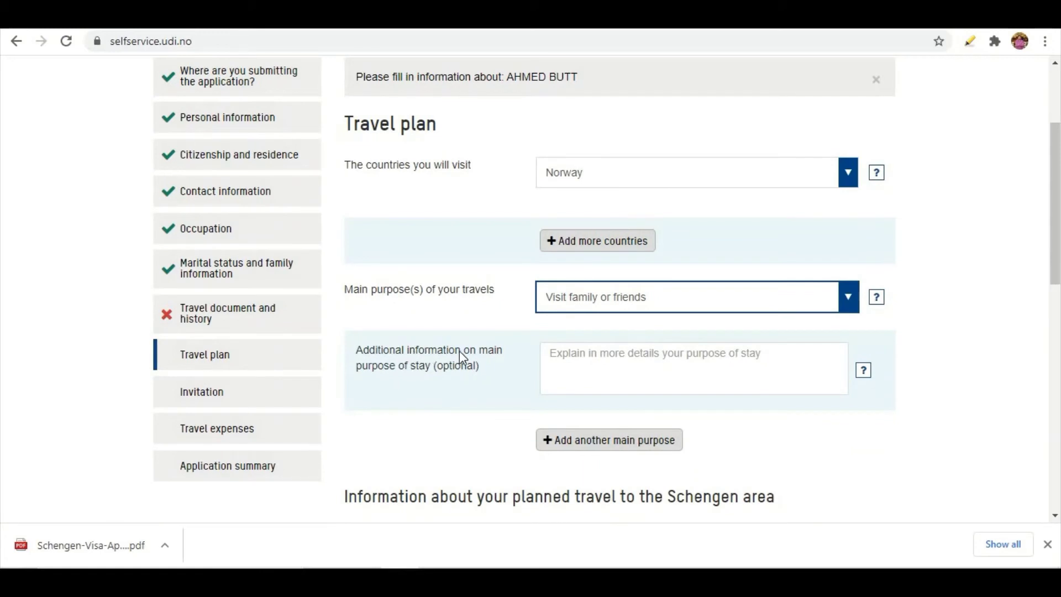
click(713, 368)
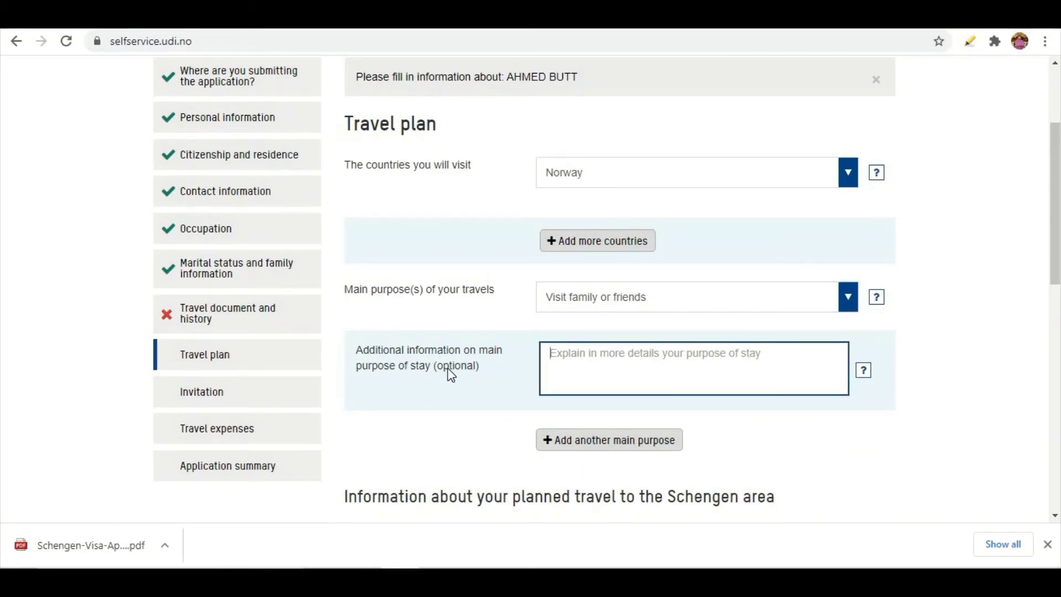
drag(437, 371, 481, 369)
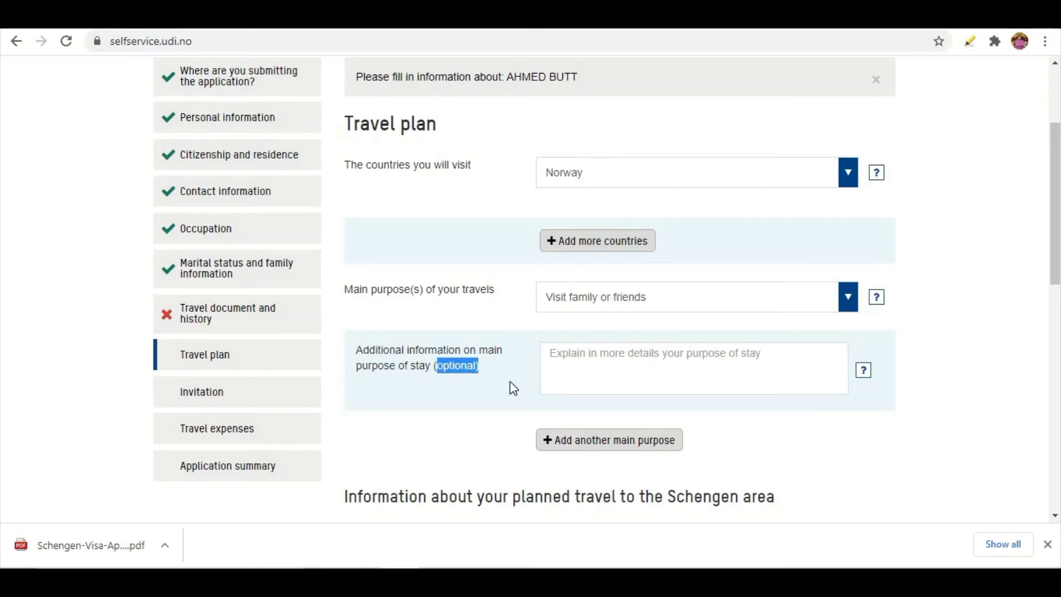
click(589, 362)
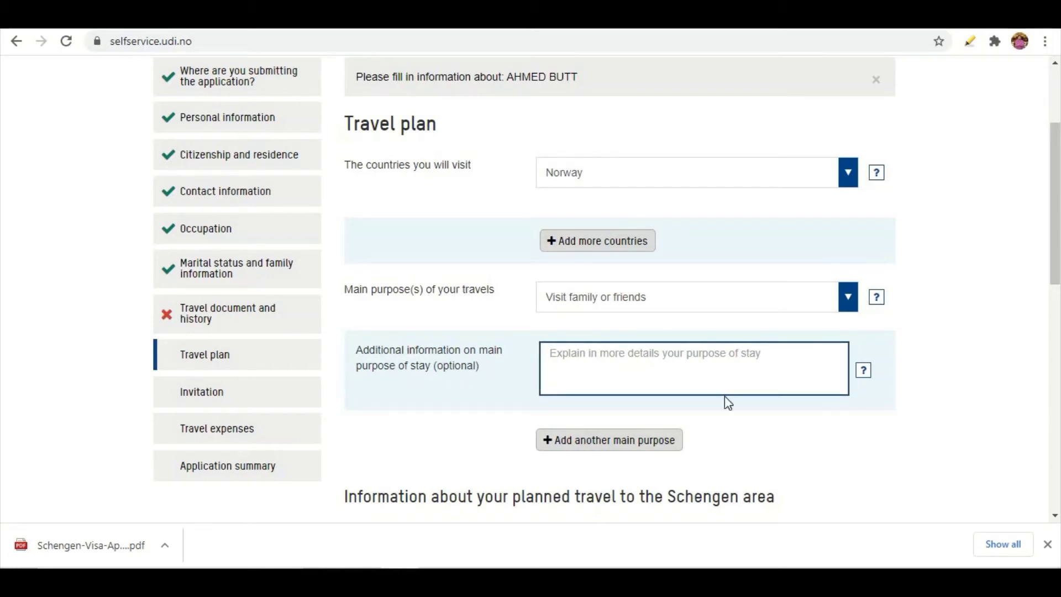
text(TOUR)
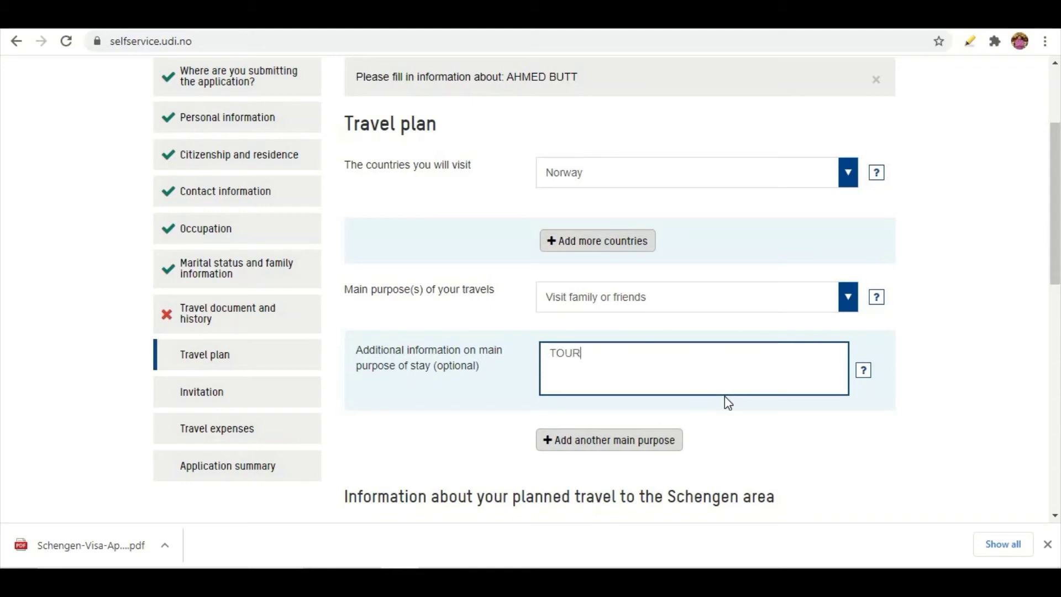
text(ISM)
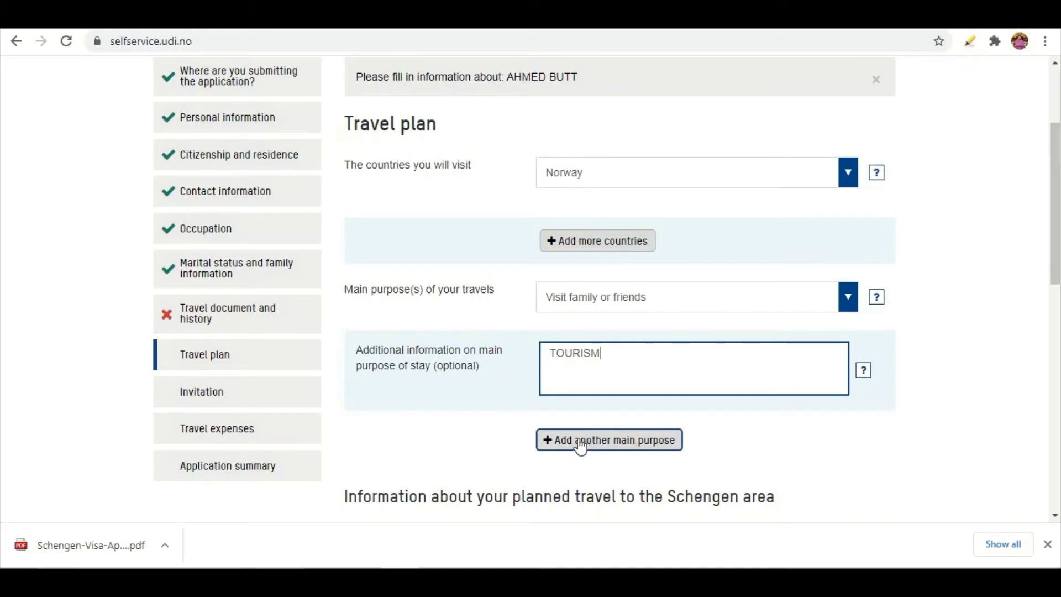
Request a single entry with arrival 01-03-2021 and departure 21-03-2021
scroll(562, 422, down, 6)
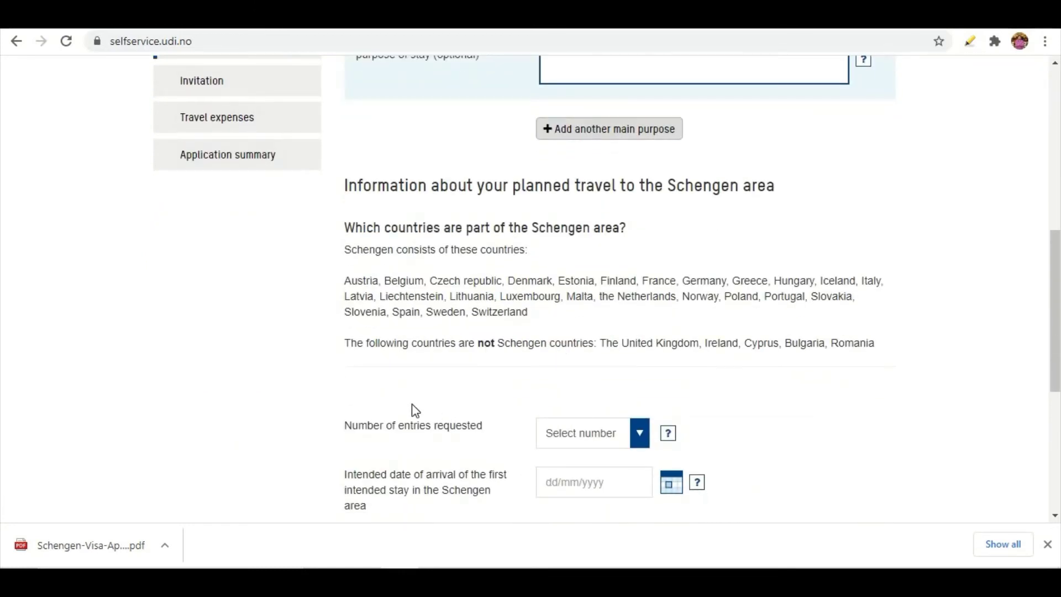
scroll(450, 329, down, 1)
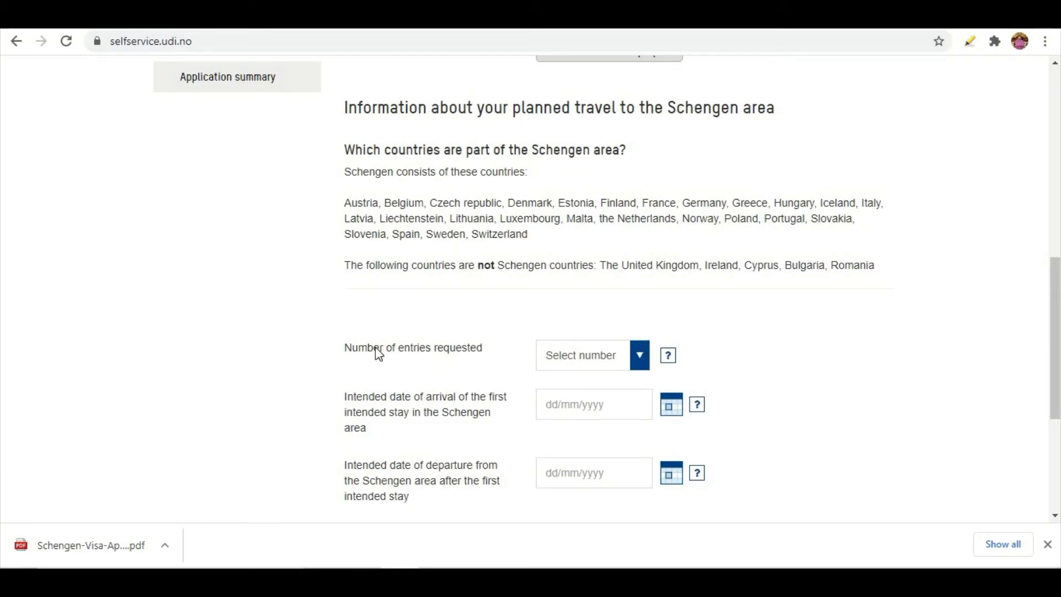
click(646, 363)
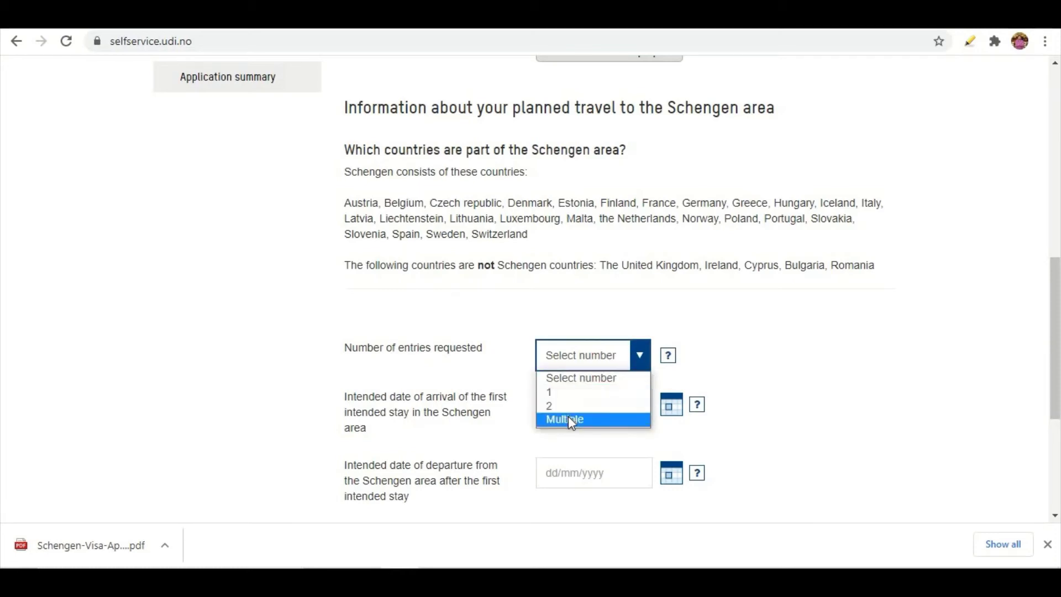
click(553, 393)
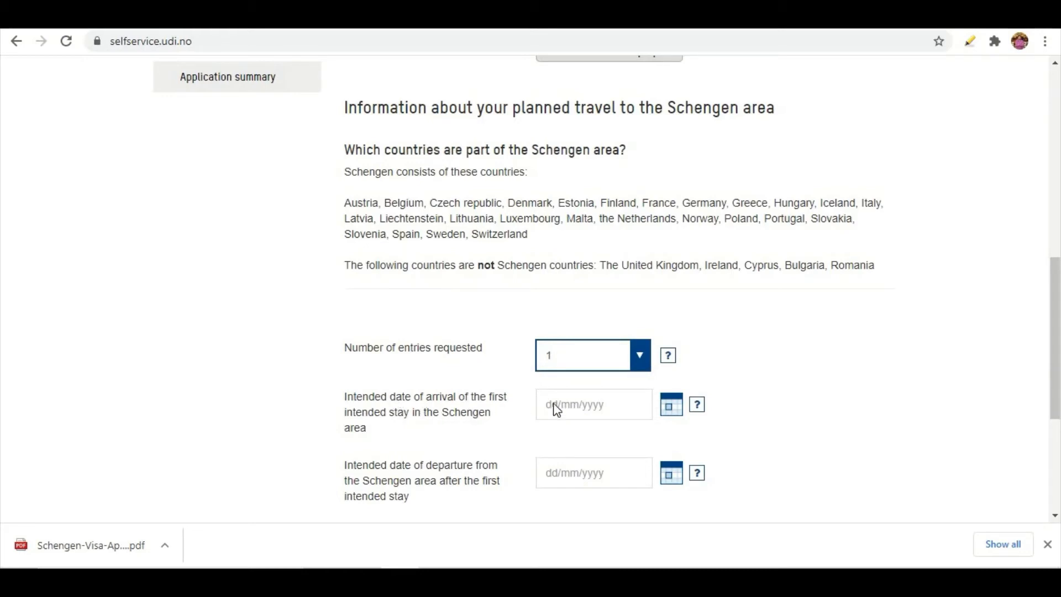
click(558, 412)
text(0)
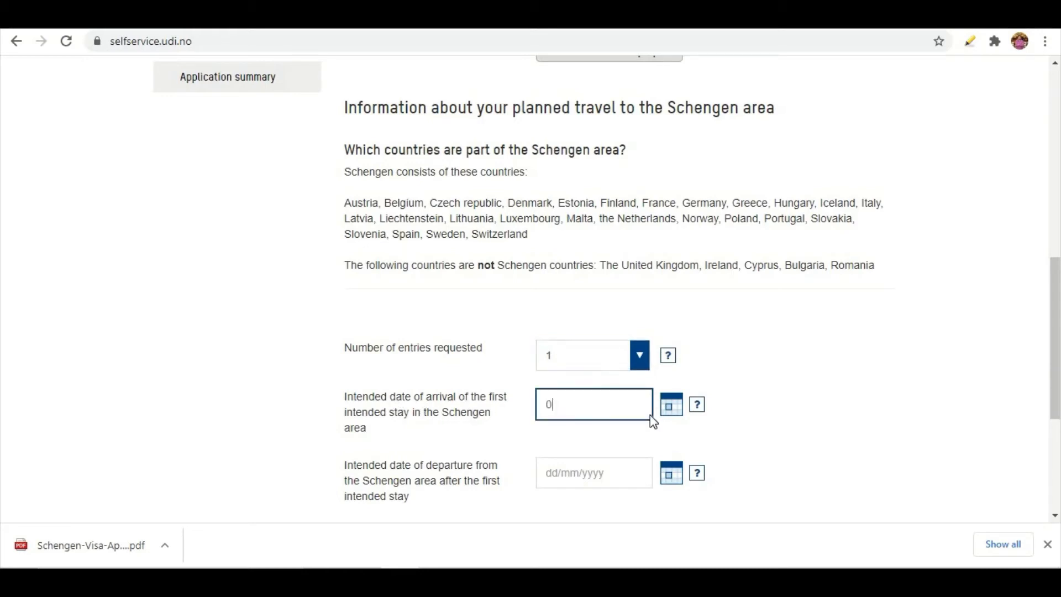
text(1-03-2021)
click(580, 477)
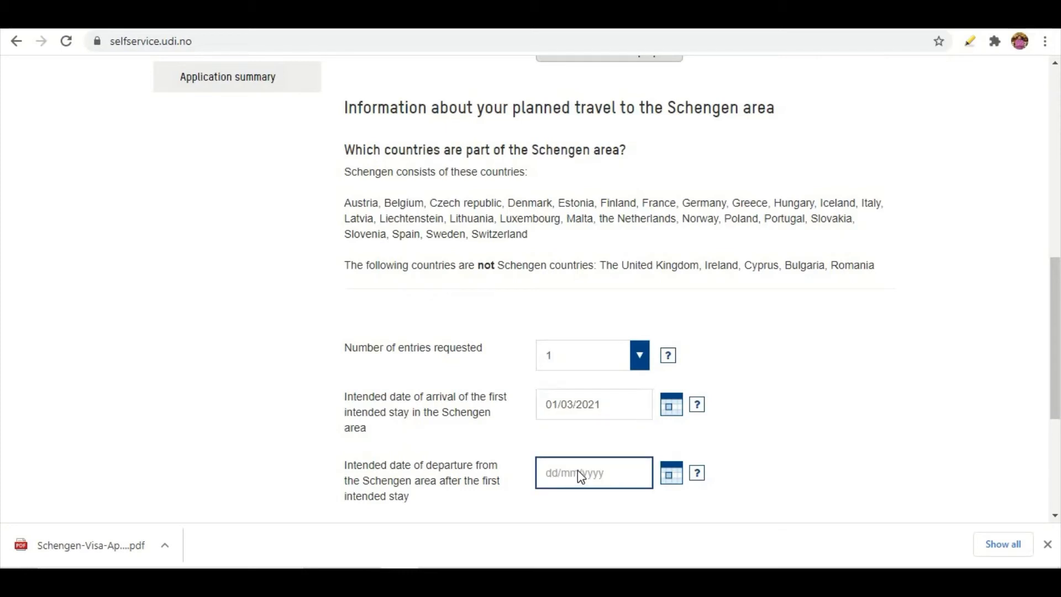
text(21)
text(-03)
text(-201)
text(21)
Choose Norway as the first Schengen country and continue to the Invitation step
scroll(691, 445, down, 3)
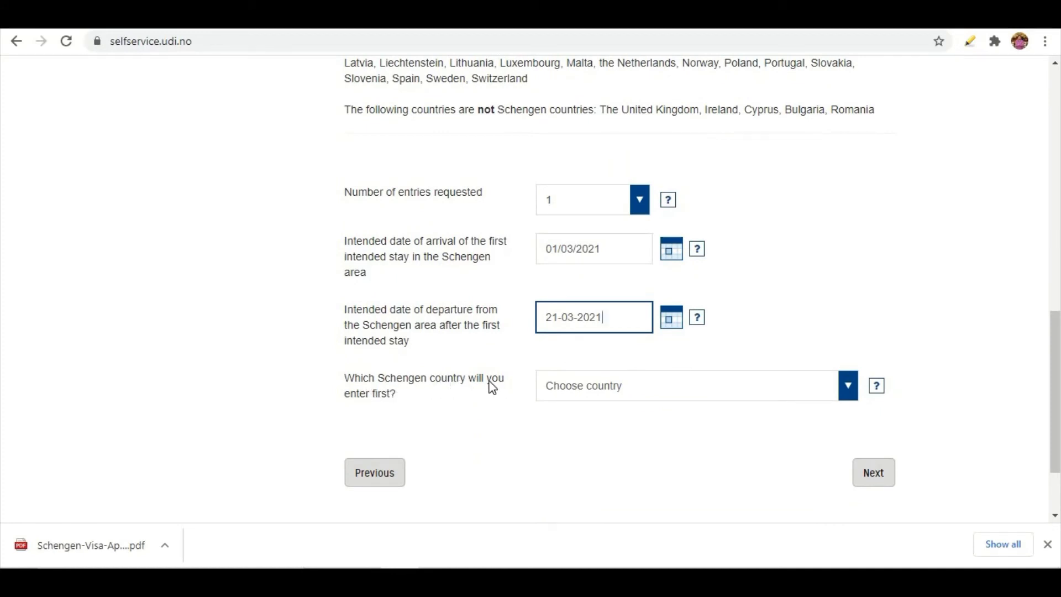
click(613, 387)
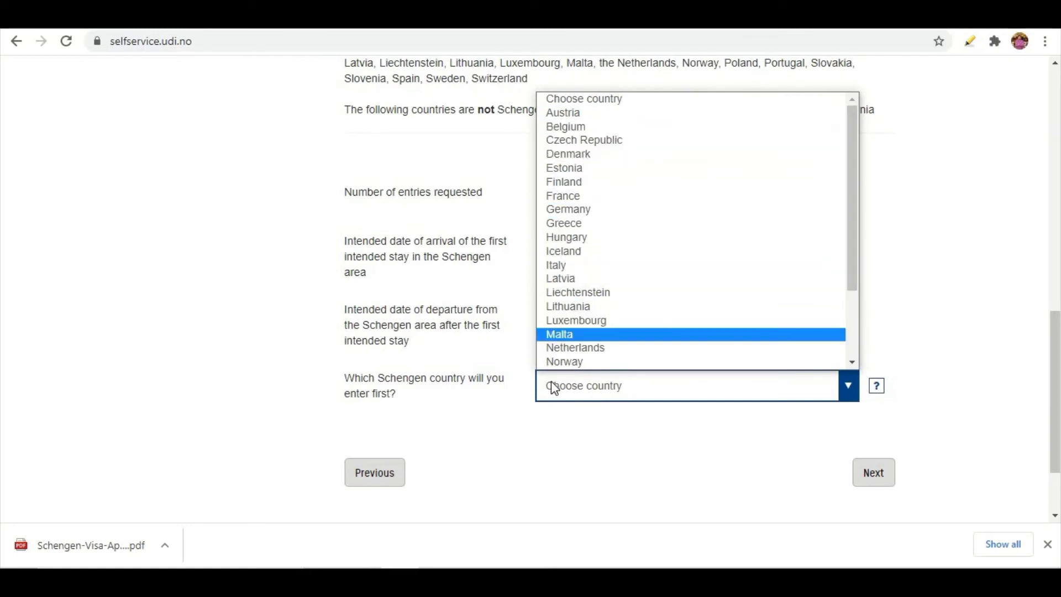
scroll(595, 146, down, 1)
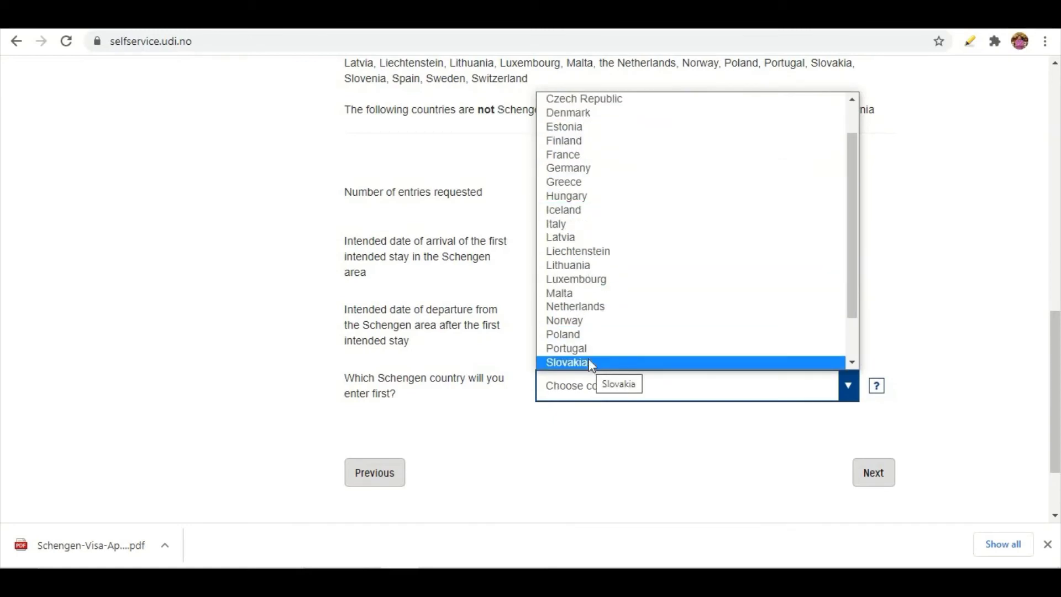
click(572, 322)
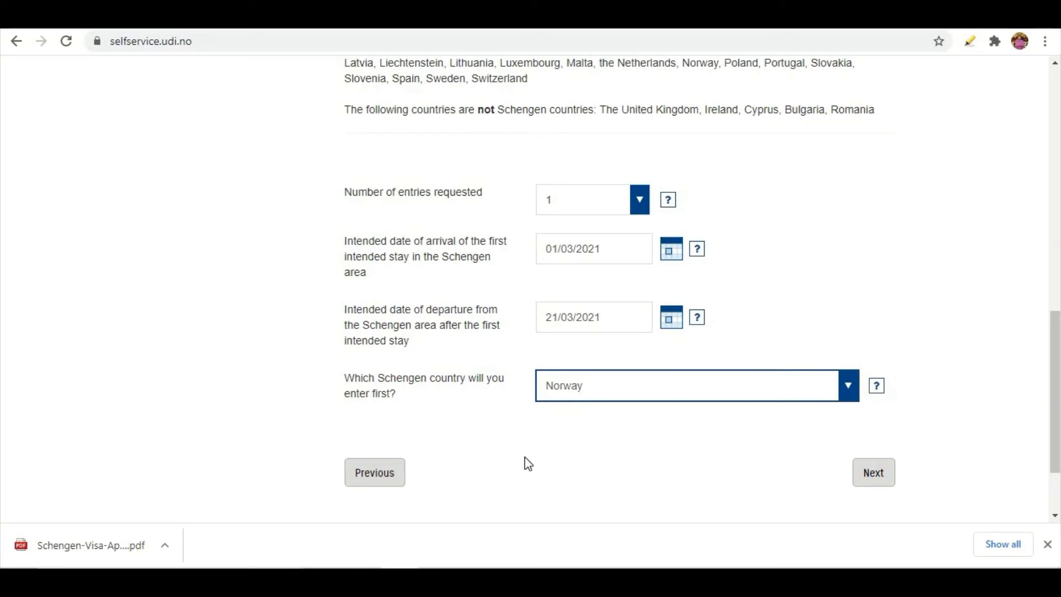
click(873, 473)
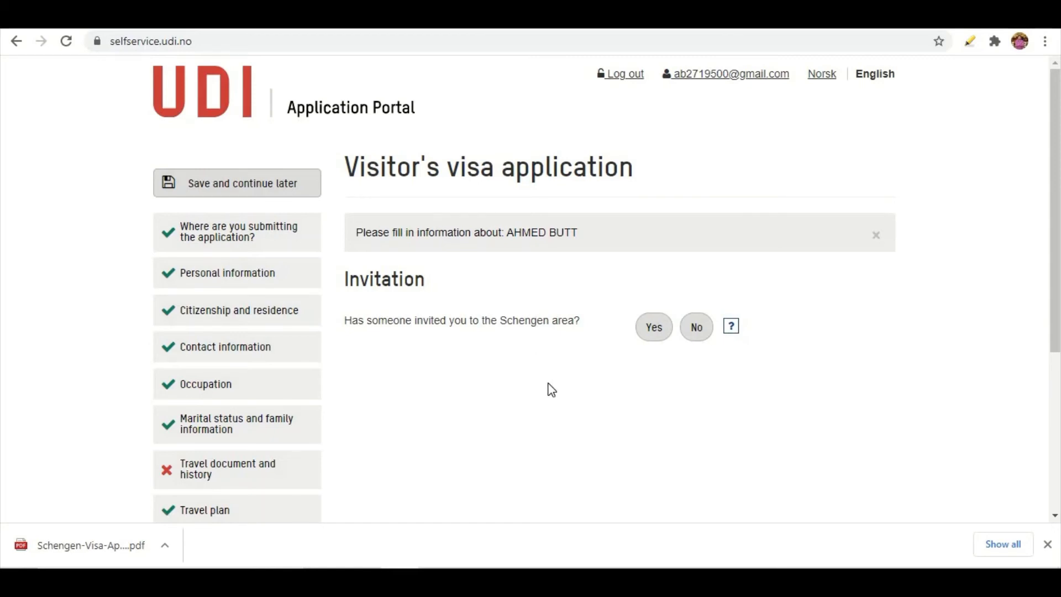
Answer Yes to being invited and choose Person as the inviter type
click(655, 332)
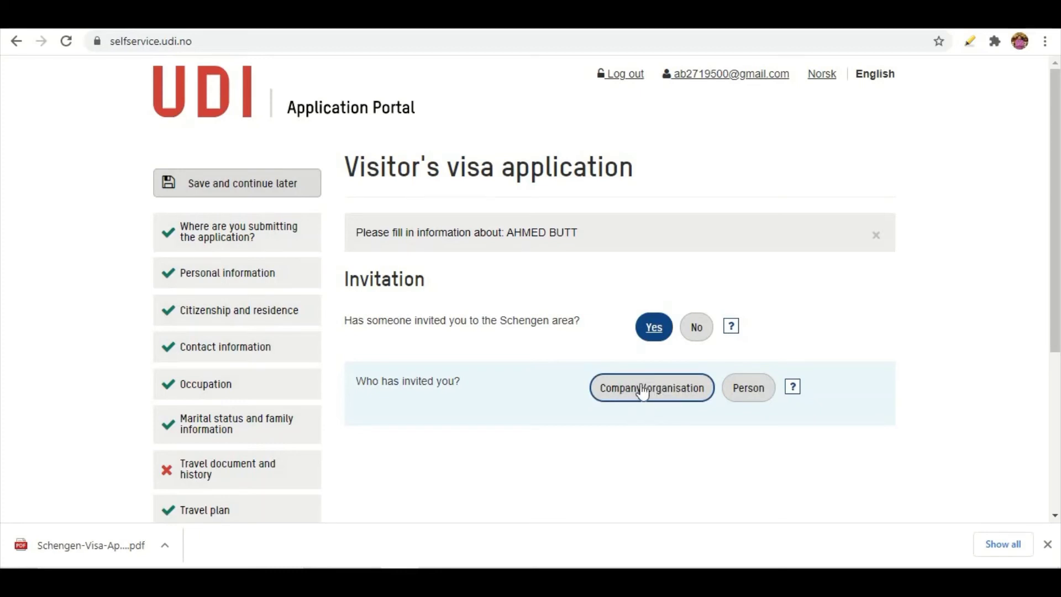
click(749, 393)
scroll(647, 398, down, 1)
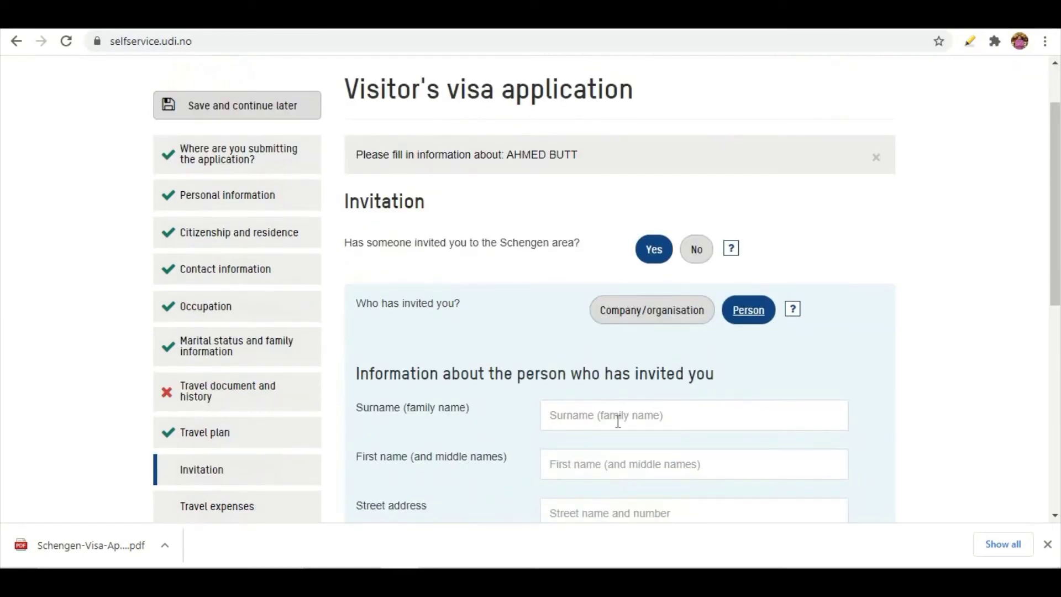
Dismiss the autofill suggestions and enter the inviter's surname and first name
click(571, 417)
click(497, 422)
drag(359, 375, 737, 386)
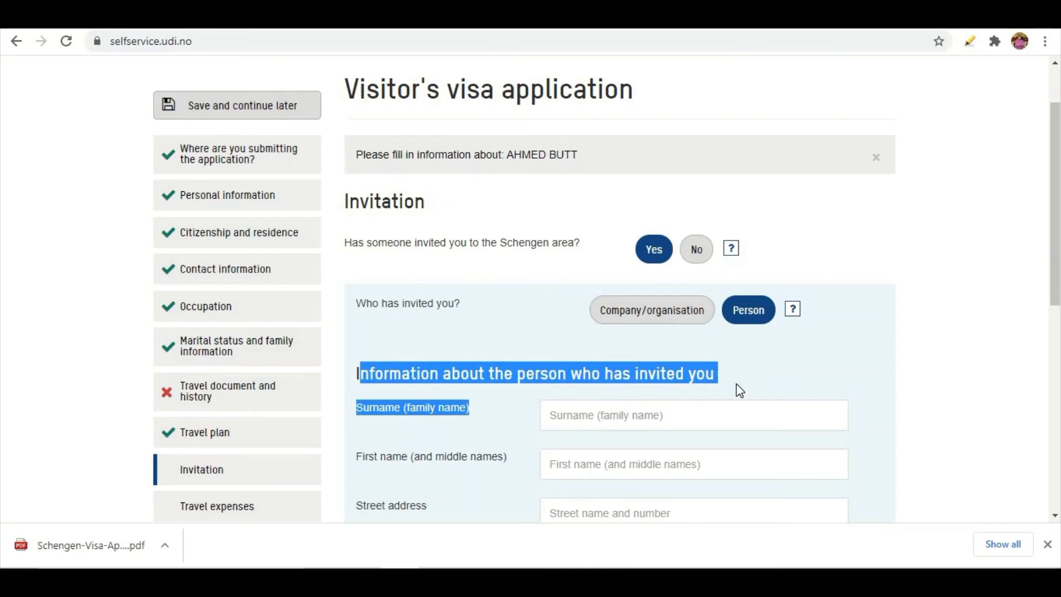
click(648, 415)
key(Escape)
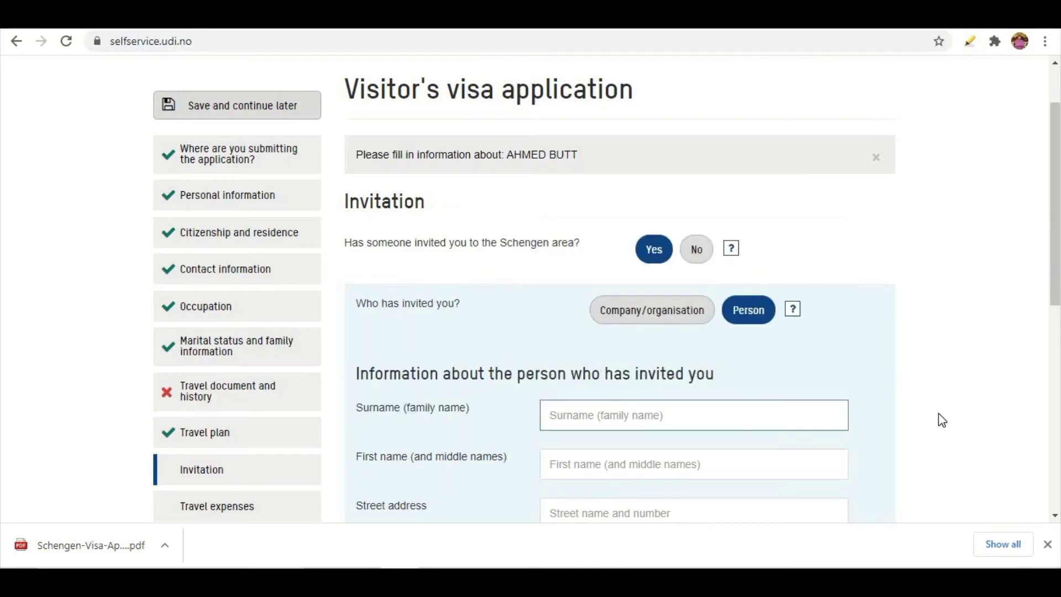
click(942, 420)
click(730, 421)
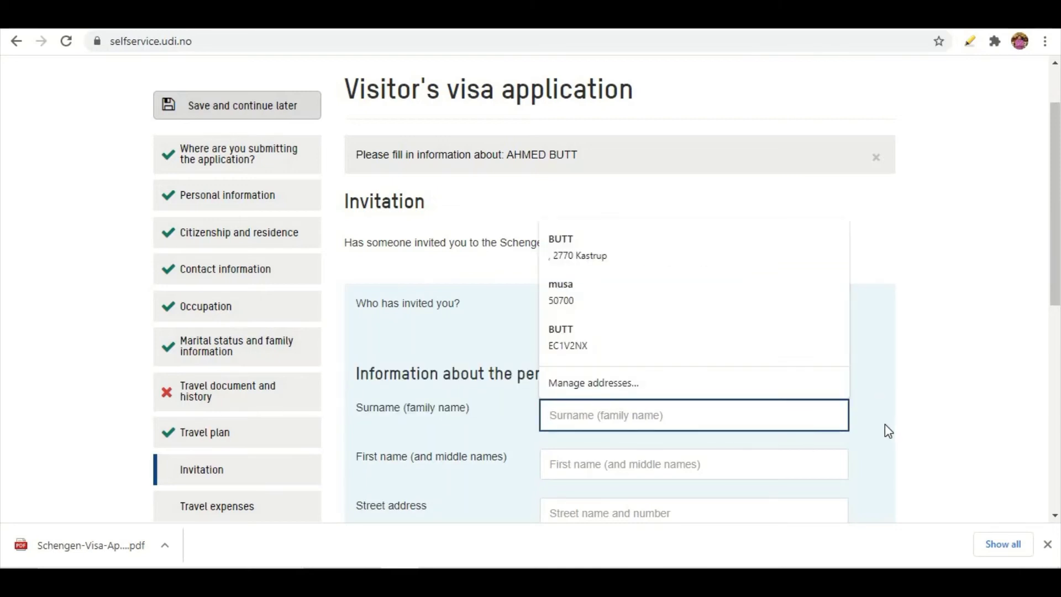
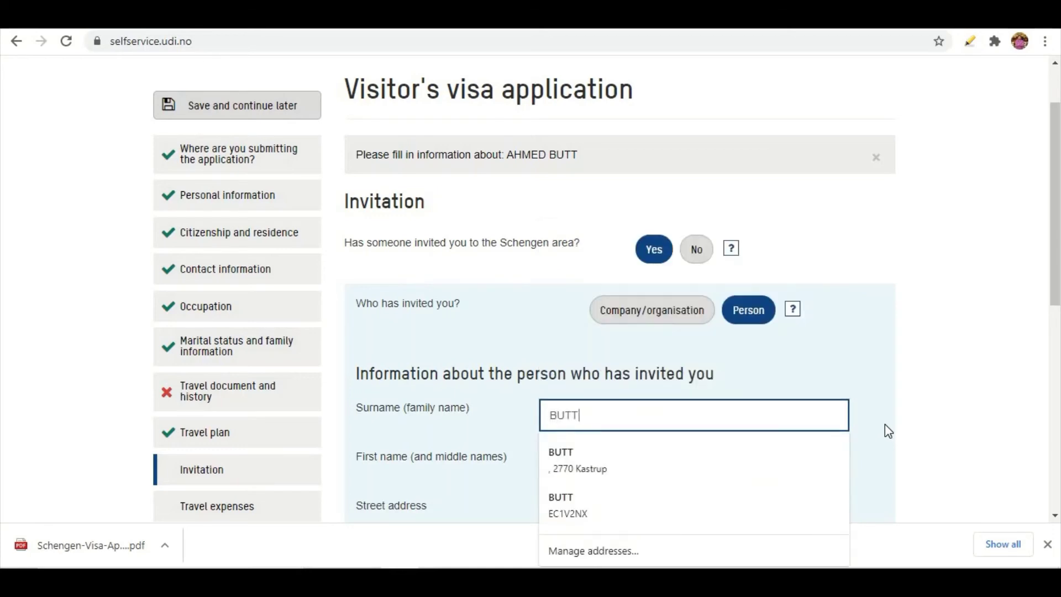
key(Tab)
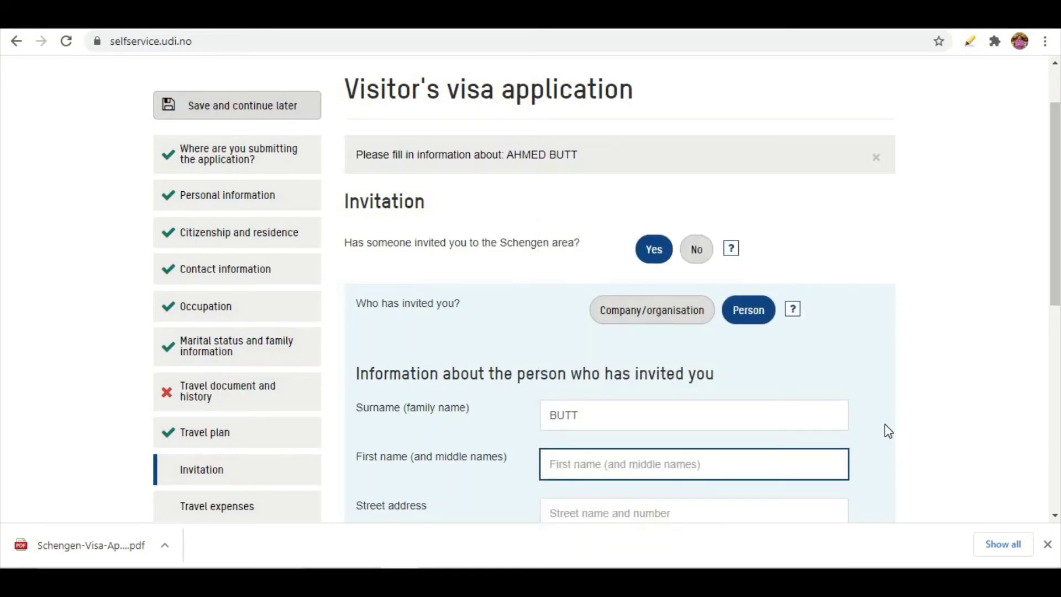
text(ALI)
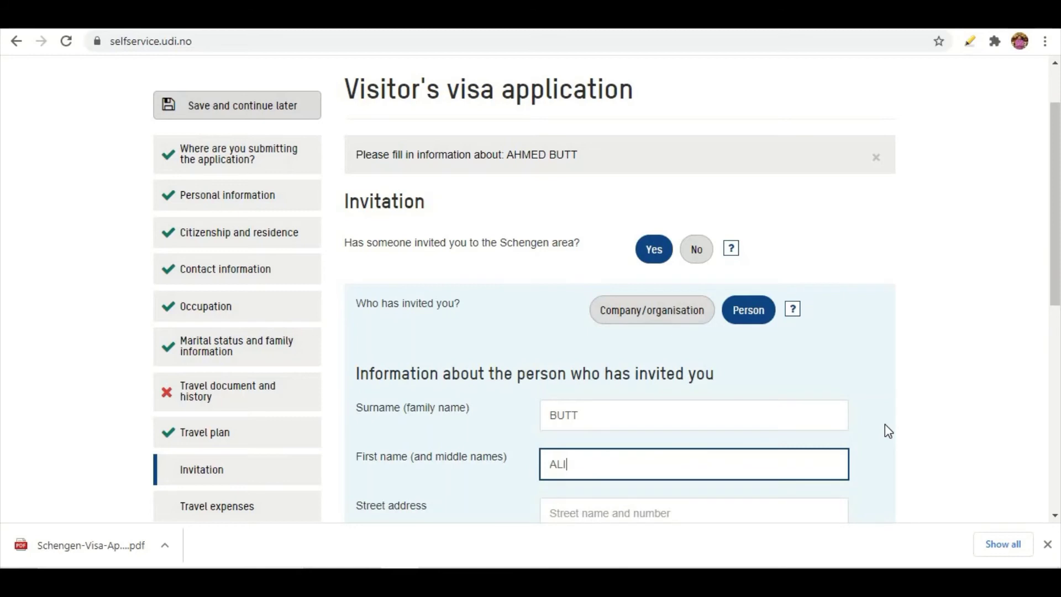
key(Tab)
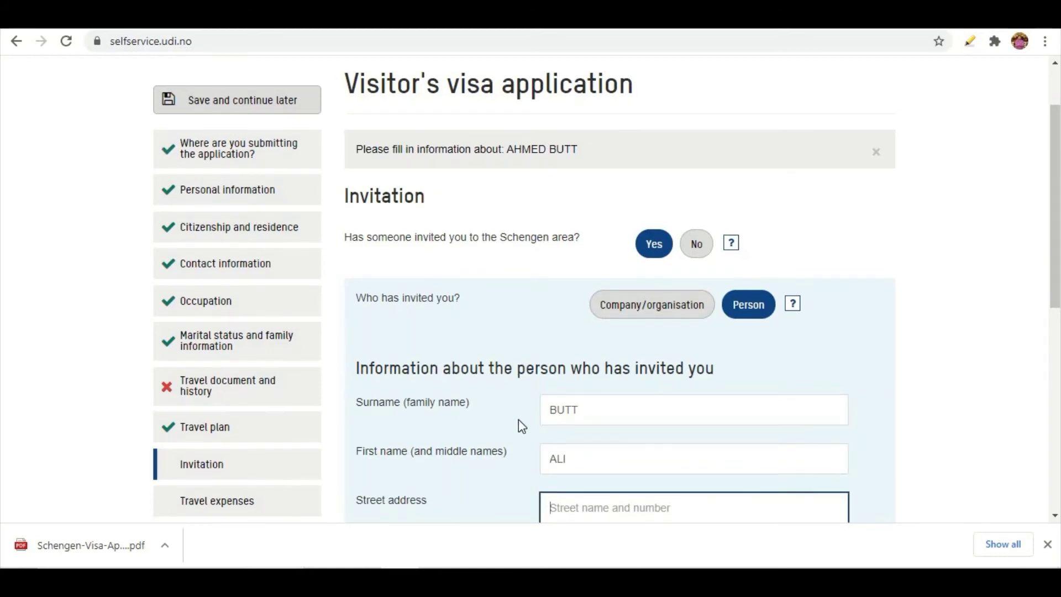
Enter the inviter's street address and begin the city field
scroll(771, 408, down, 3)
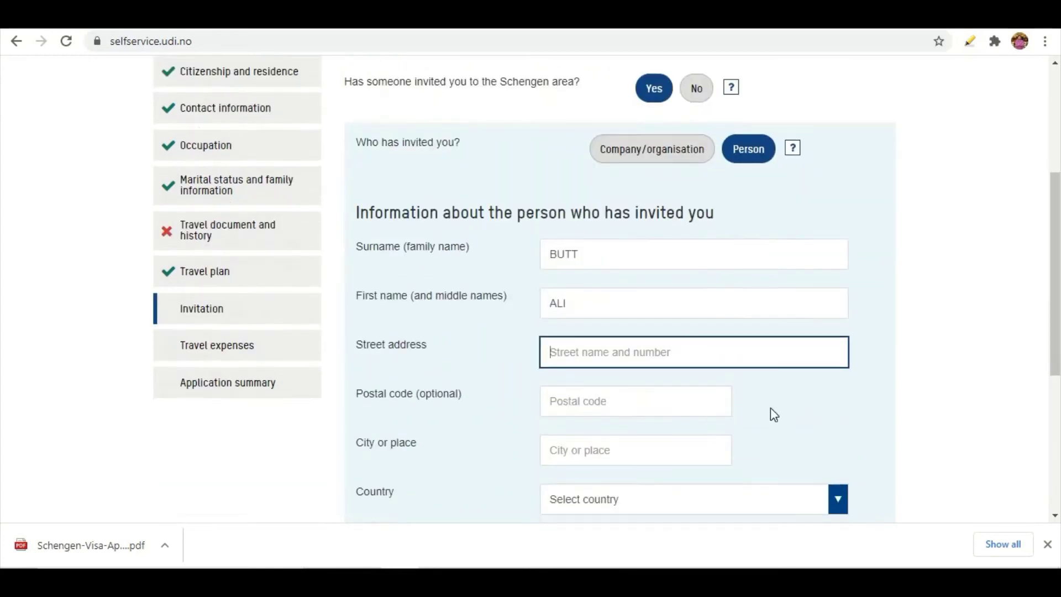
text(O)
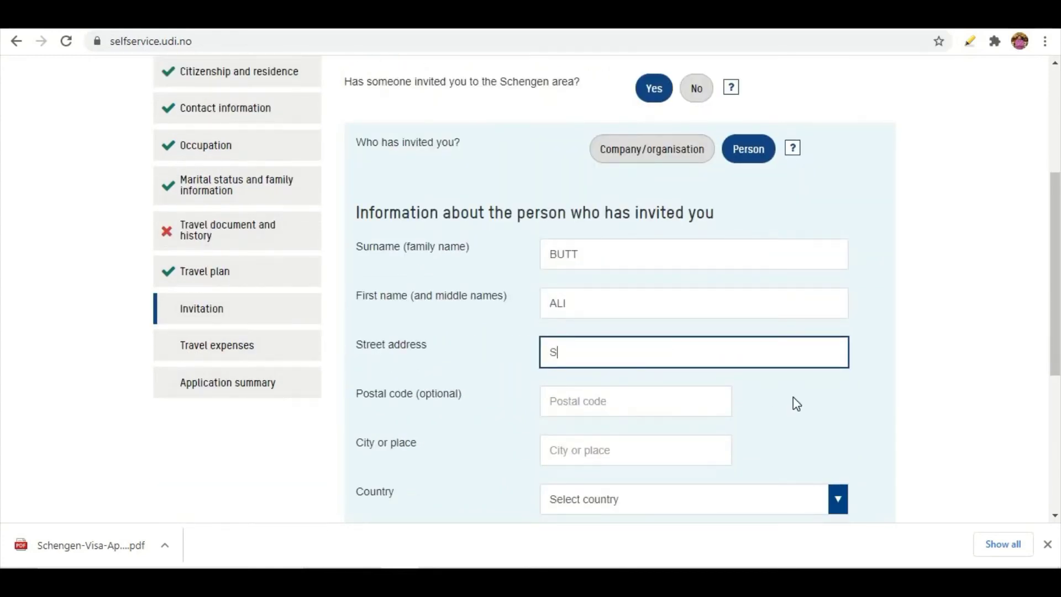
key(BackSpace)
text(OSLO)
click(559, 447)
Finish the inviter's city and set the country to Norway
text(OSLO)
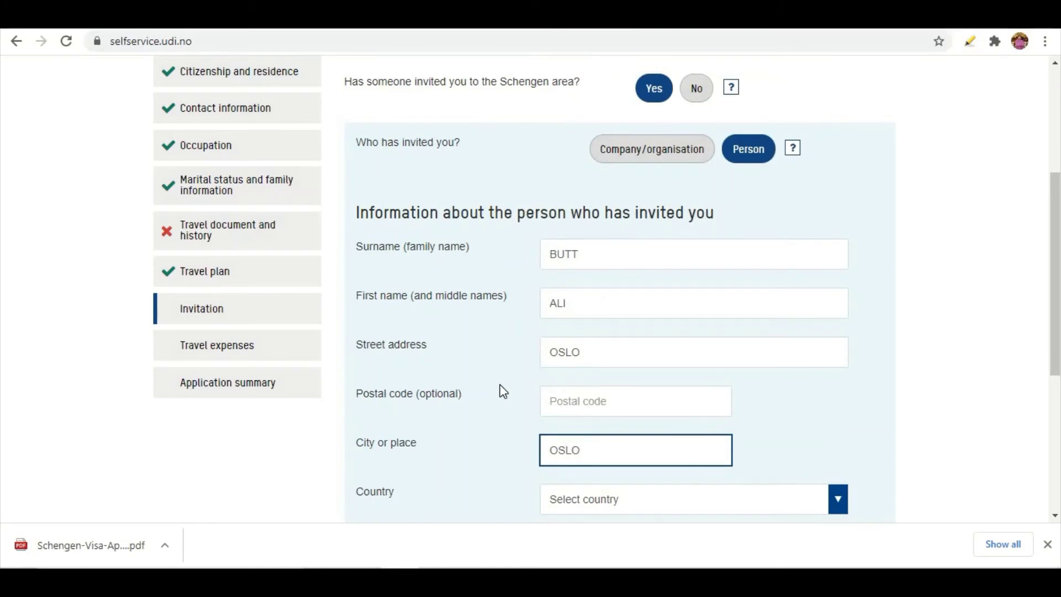
scroll(500, 386, down, 3)
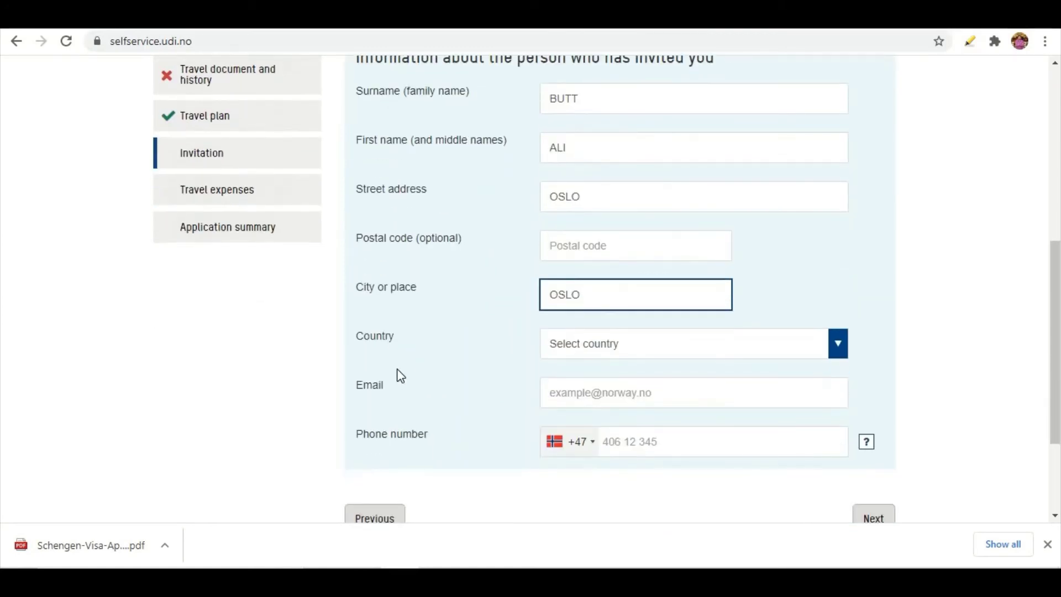
click(714, 347)
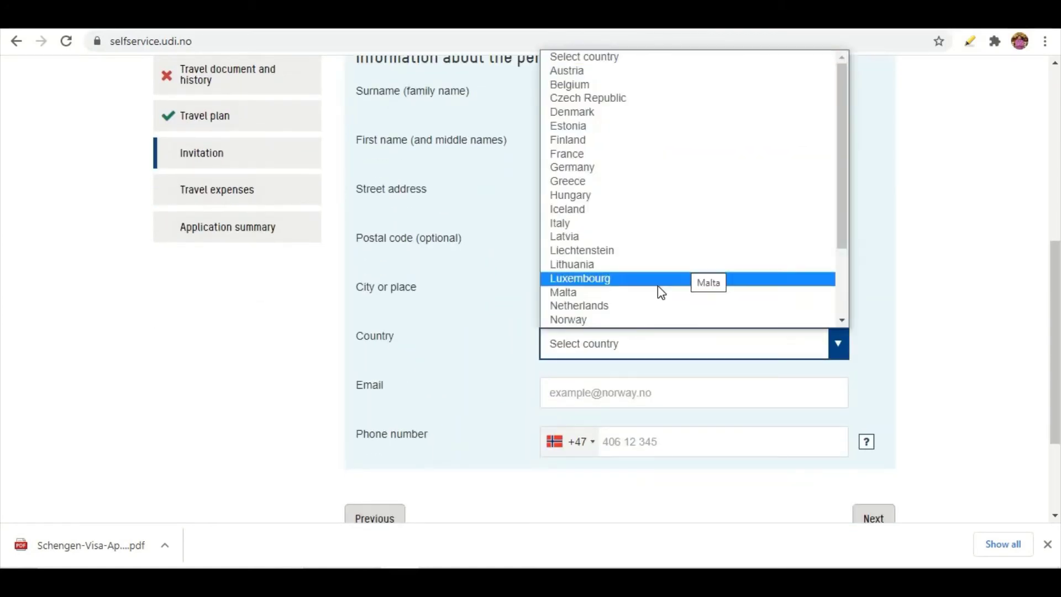
click(610, 320)
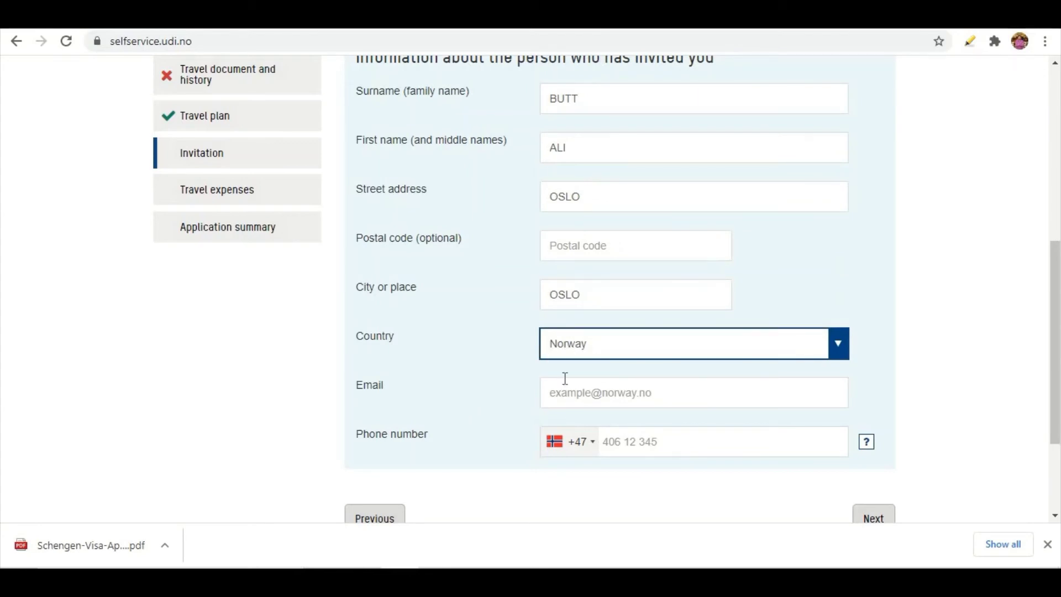
Fill the inviter's e-mail and +47 phone number from saved entries, then continue
click(600, 394)
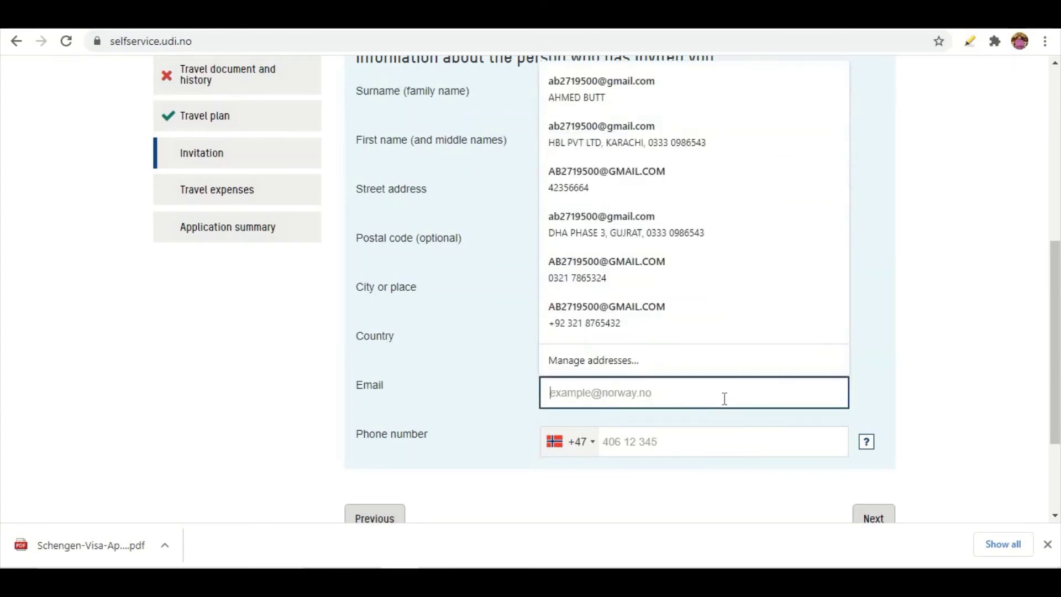
click(614, 321)
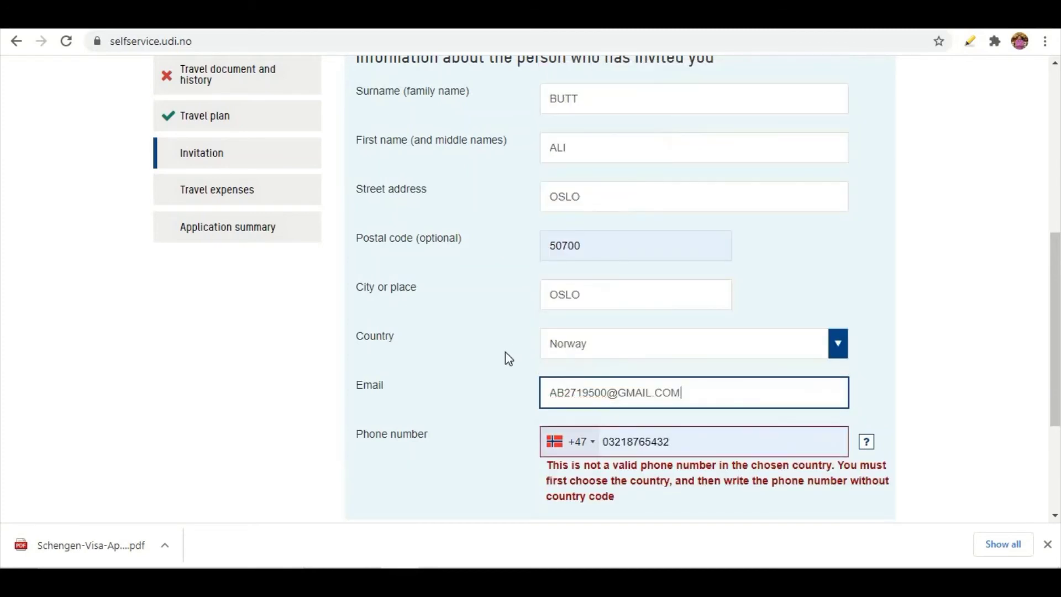
scroll(470, 390, down, 2)
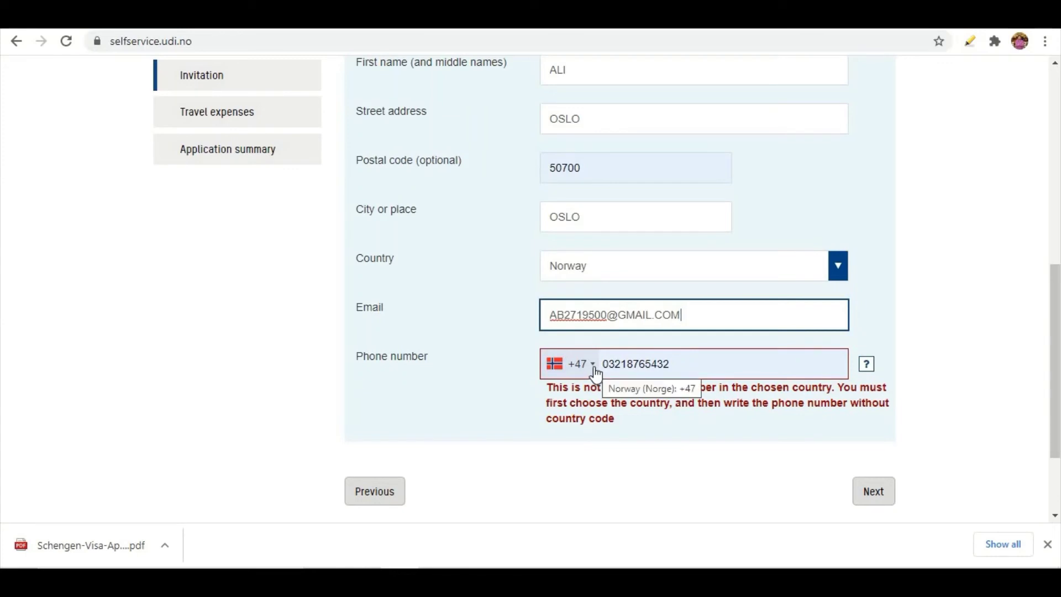
click(625, 369)
key(BackSpace)
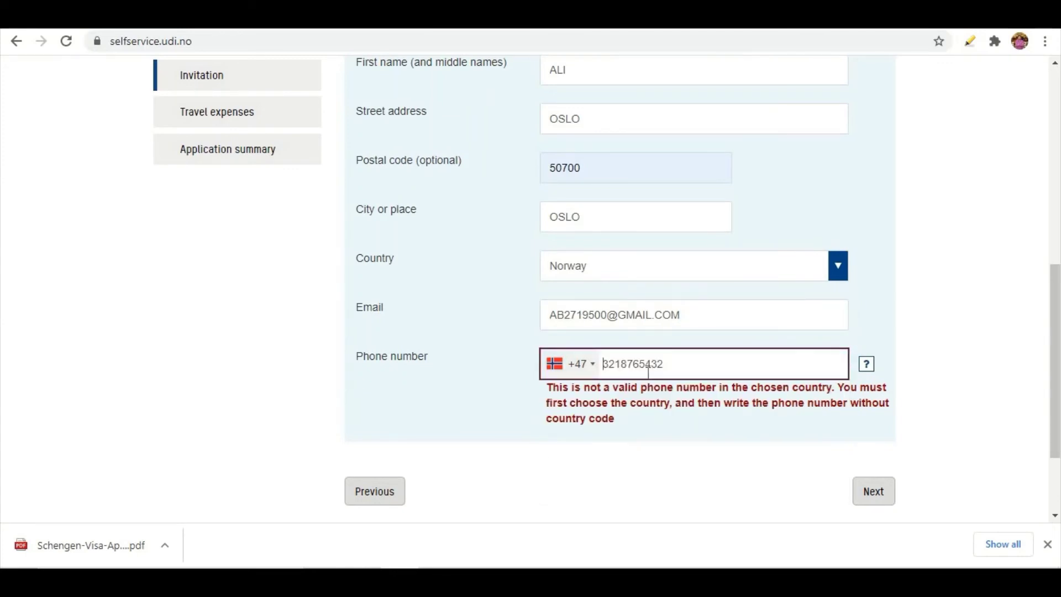
click(694, 362)
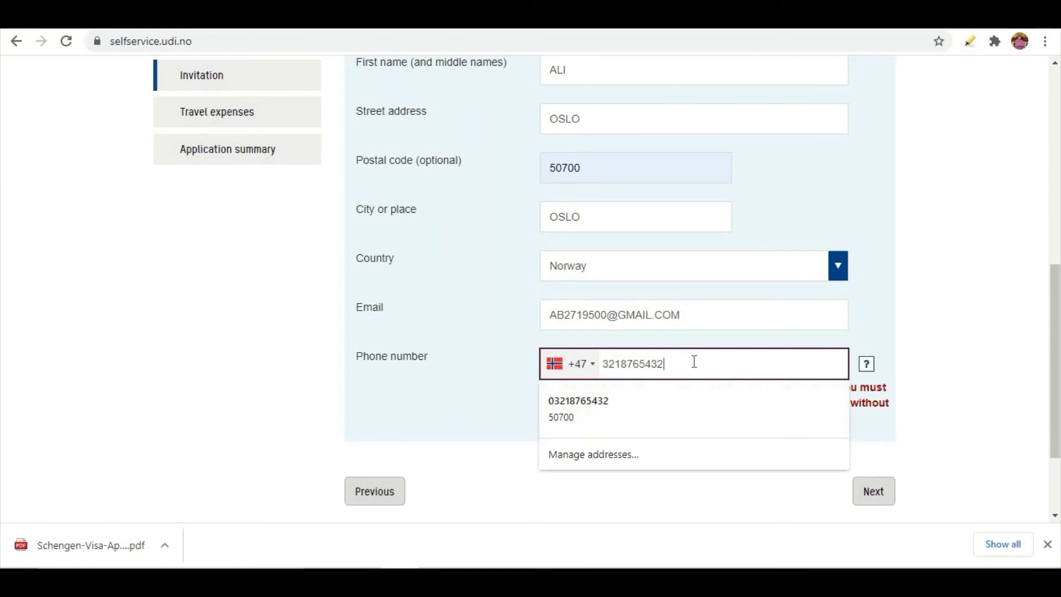
click(612, 406)
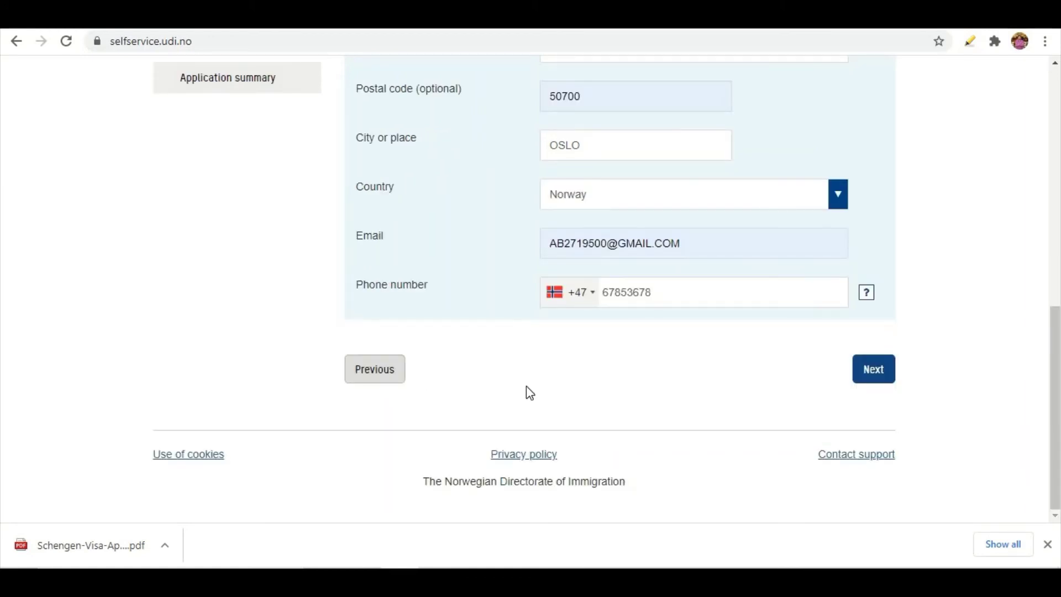
click(866, 369)
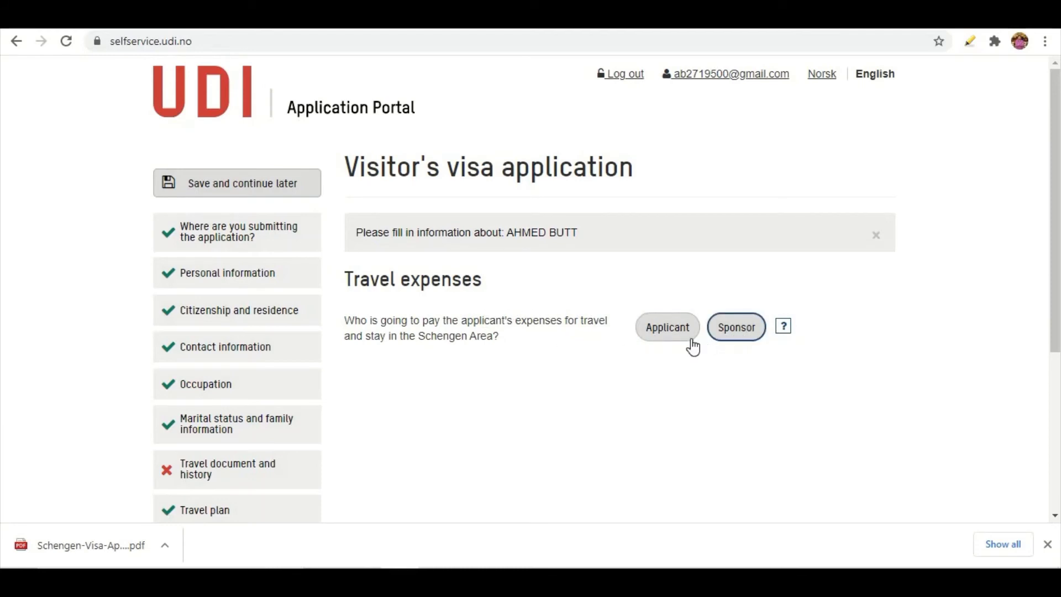
Try the payer options, briefly choosing a sponsor paying cash with all expenses covered
click(660, 338)
click(711, 335)
click(675, 337)
click(675, 337)
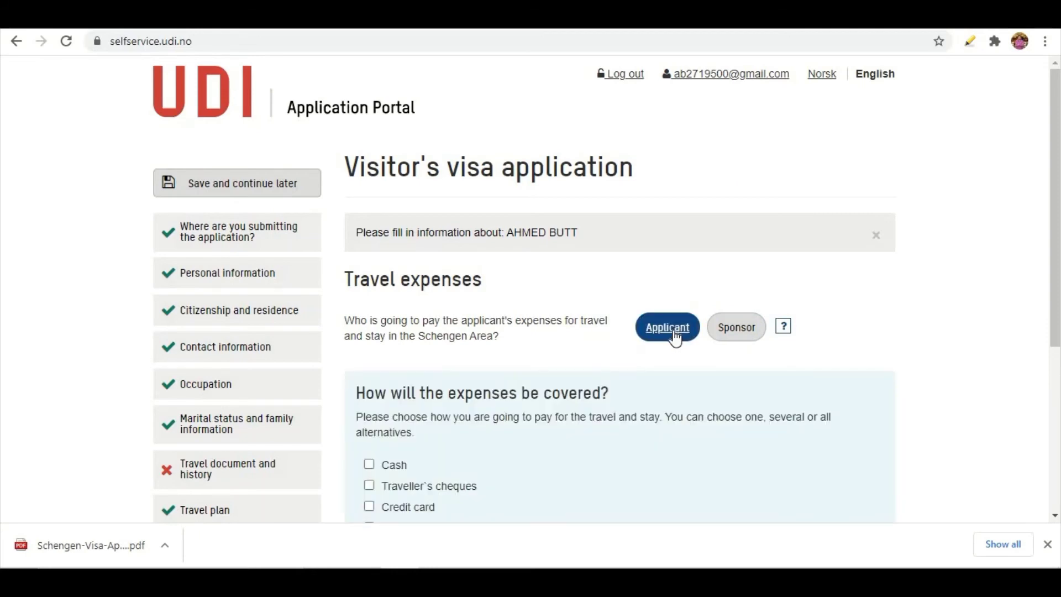
scroll(674, 337, down, 3)
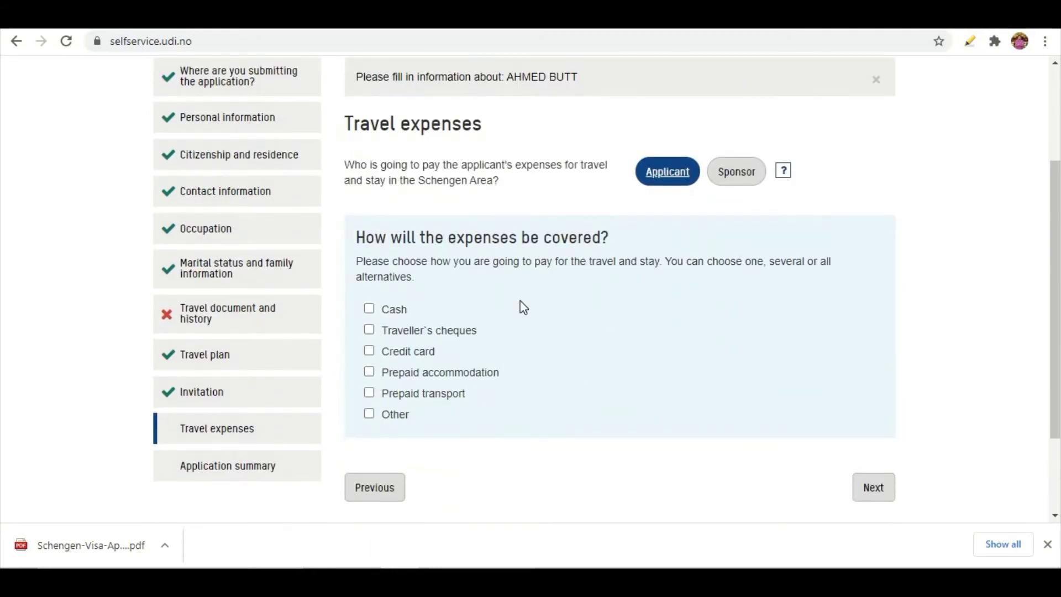
click(738, 176)
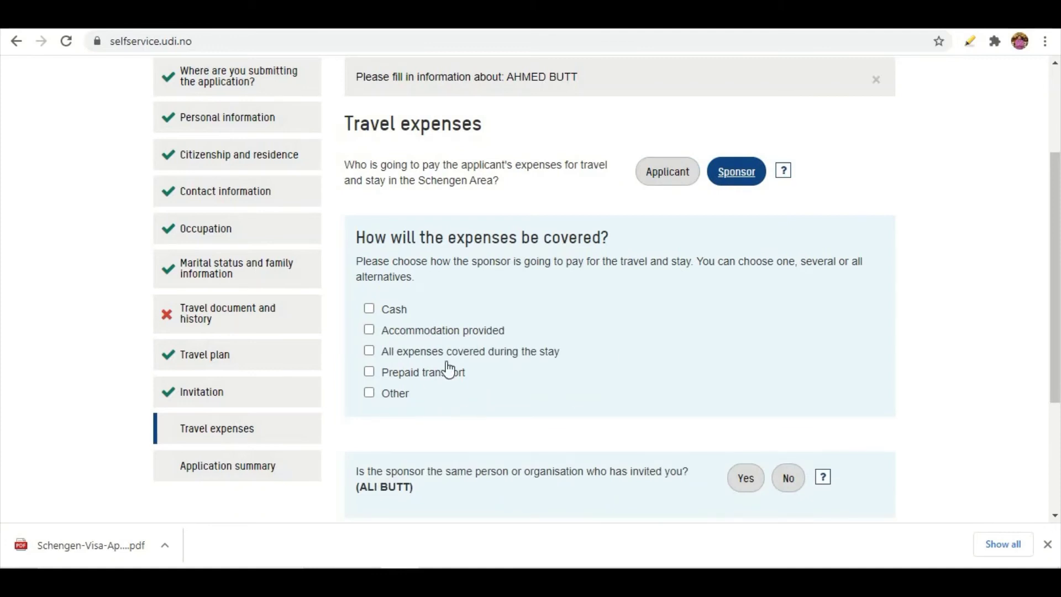
scroll(486, 320, down, 2)
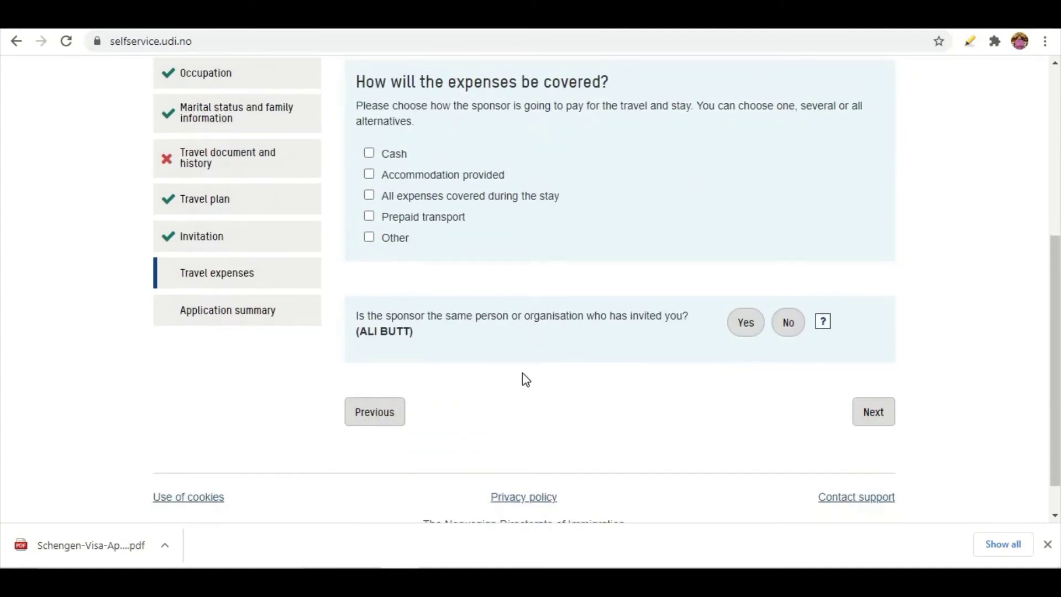
scroll(524, 379, up, 2)
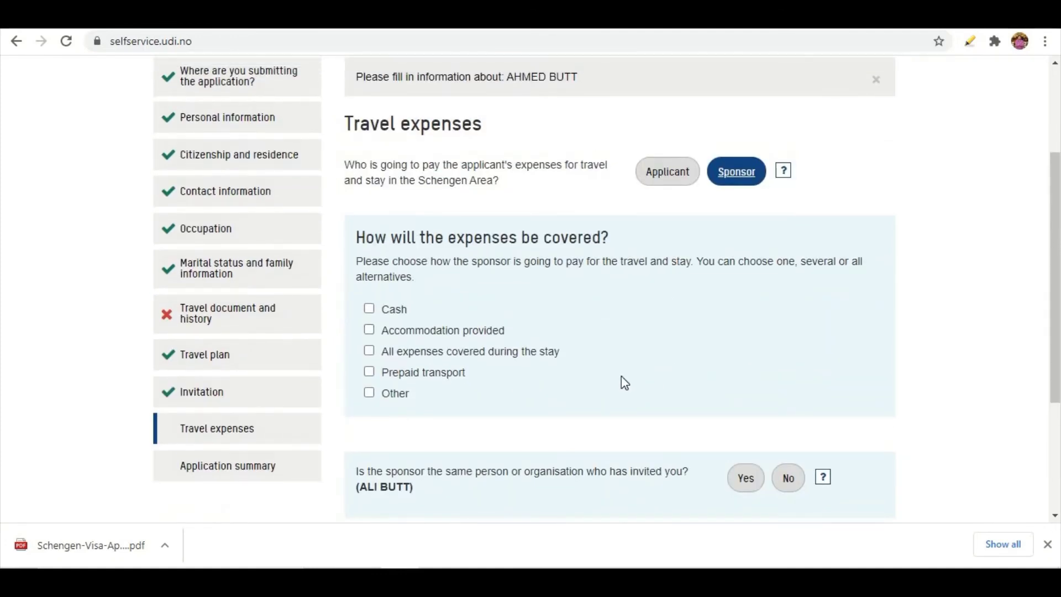
click(370, 310)
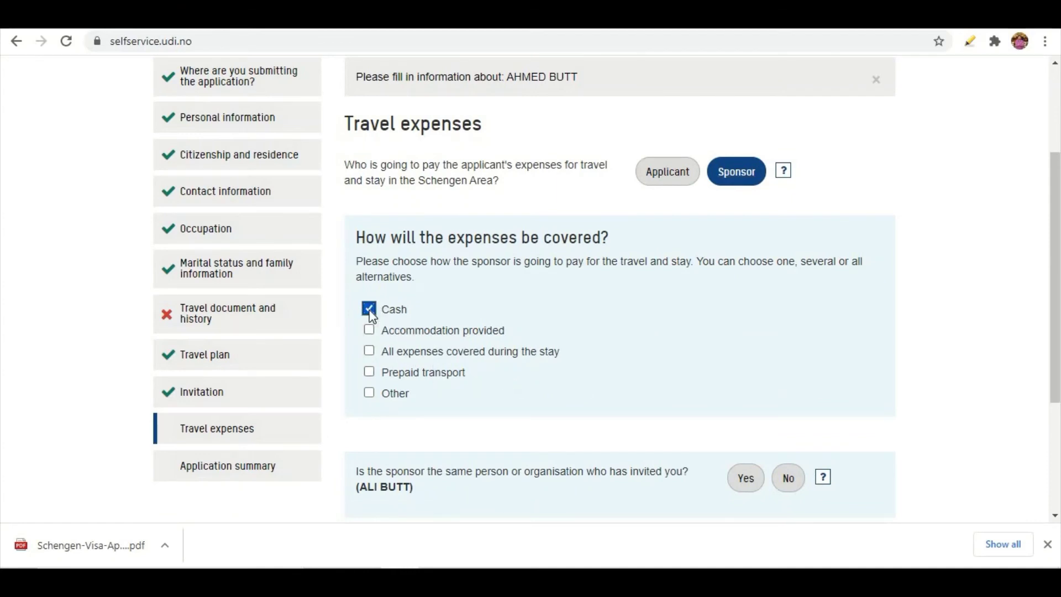
click(369, 352)
Make the applicant the payer using Cash and Credit card, then continue to the summary
click(669, 173)
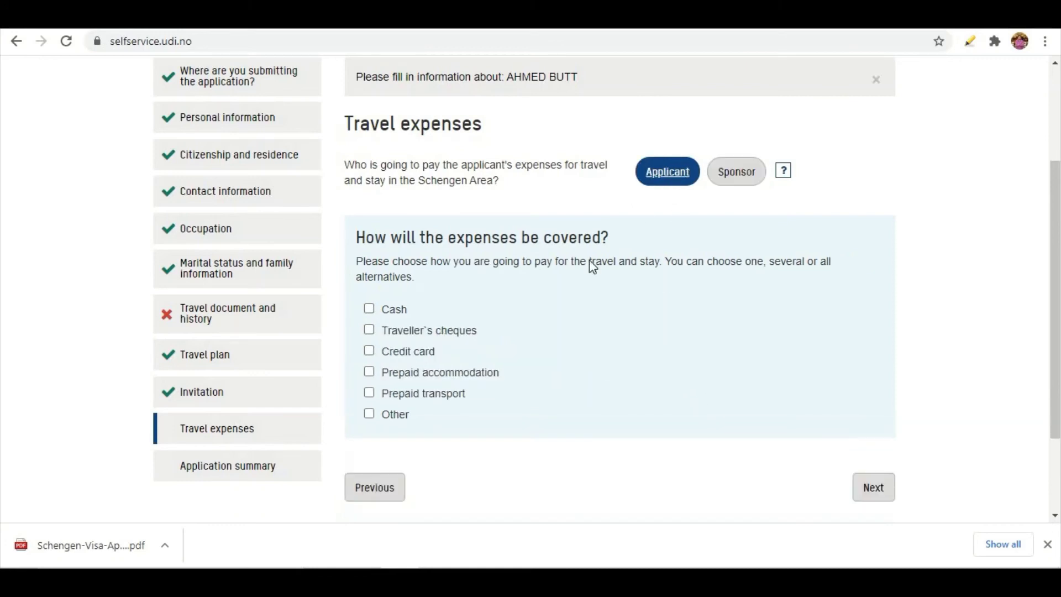
click(370, 309)
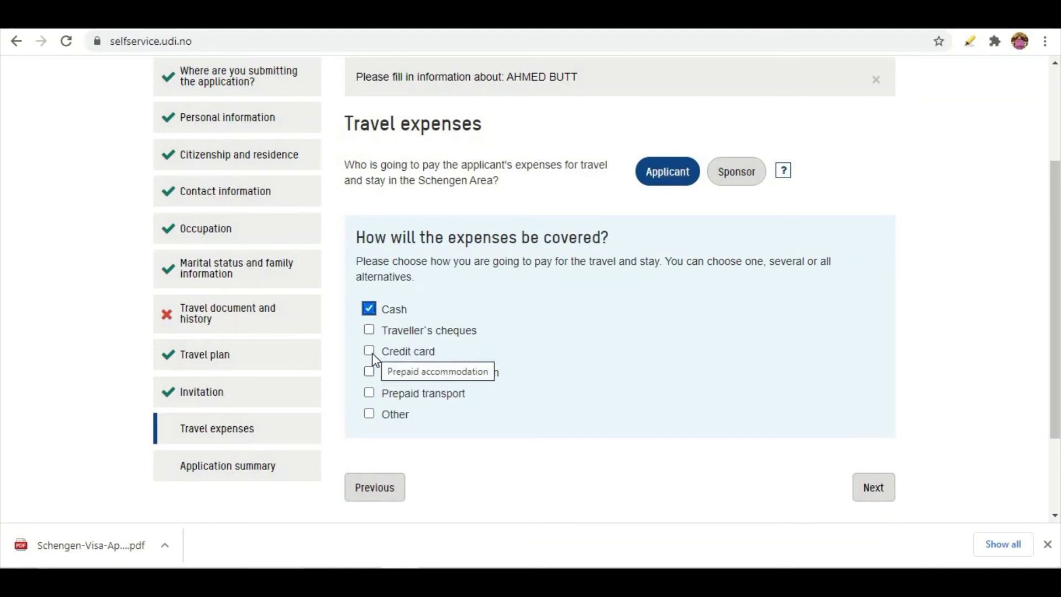
click(371, 352)
scroll(566, 360, down, 3)
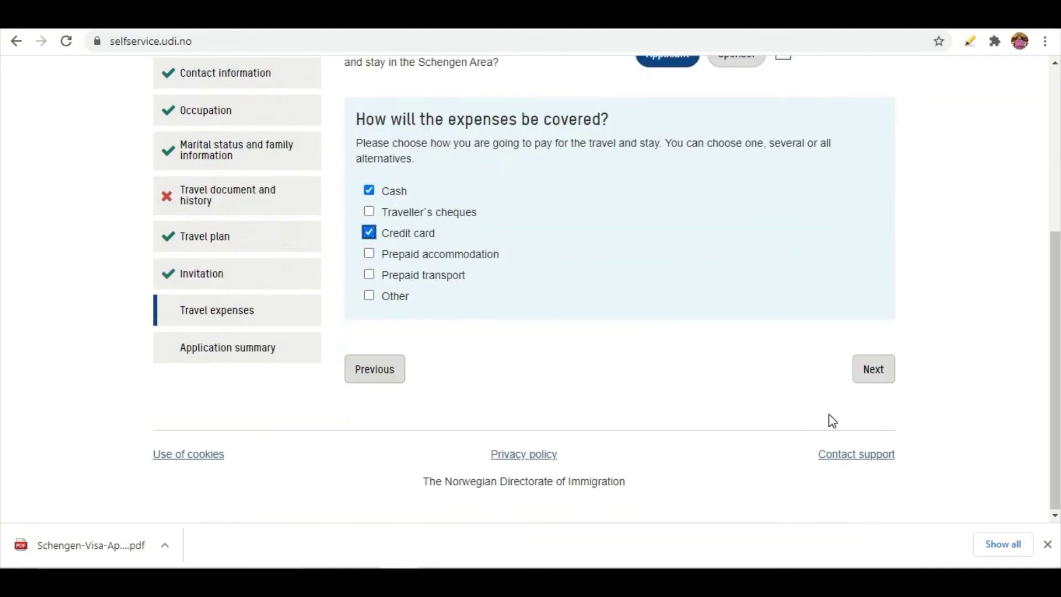
click(879, 381)
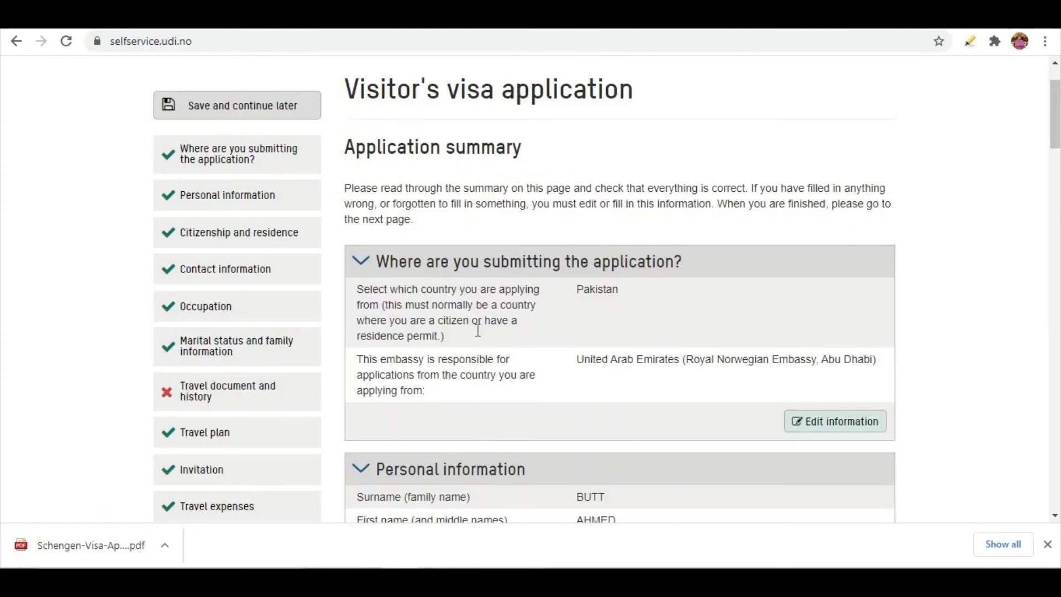
Scroll through every Application summary section, spotting the incomplete Travel document and history
scroll(535, 348, down, 5)
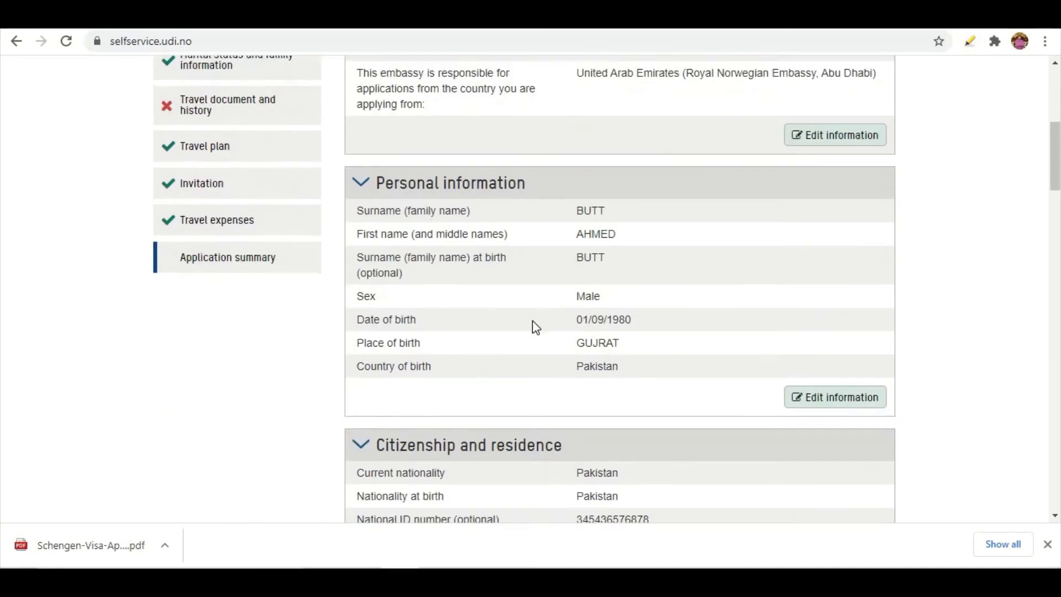
scroll(585, 290, down, 12)
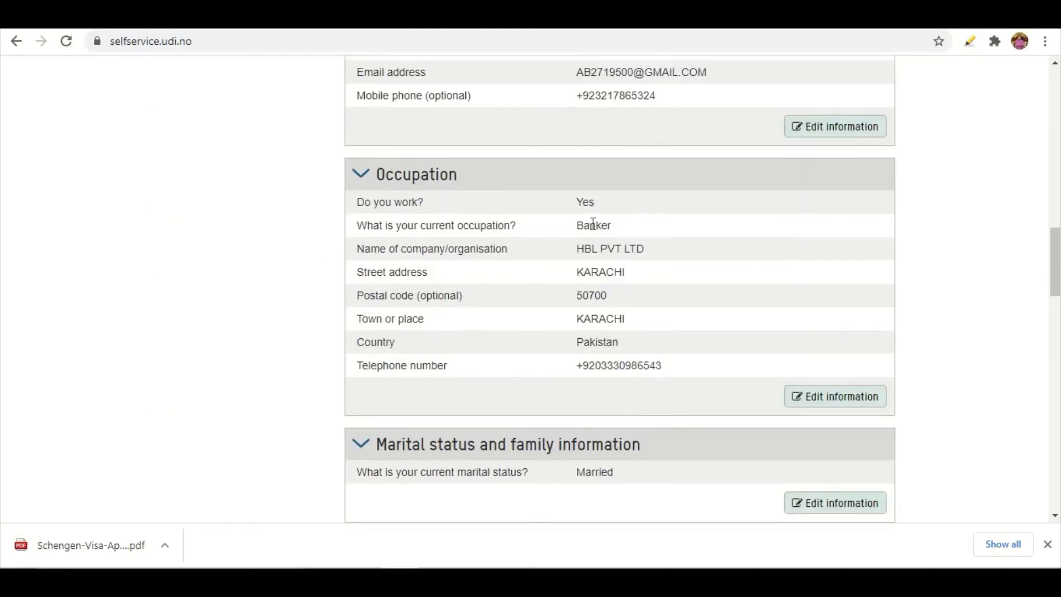
scroll(593, 223, down, 3)
scroll(592, 223, down, 4)
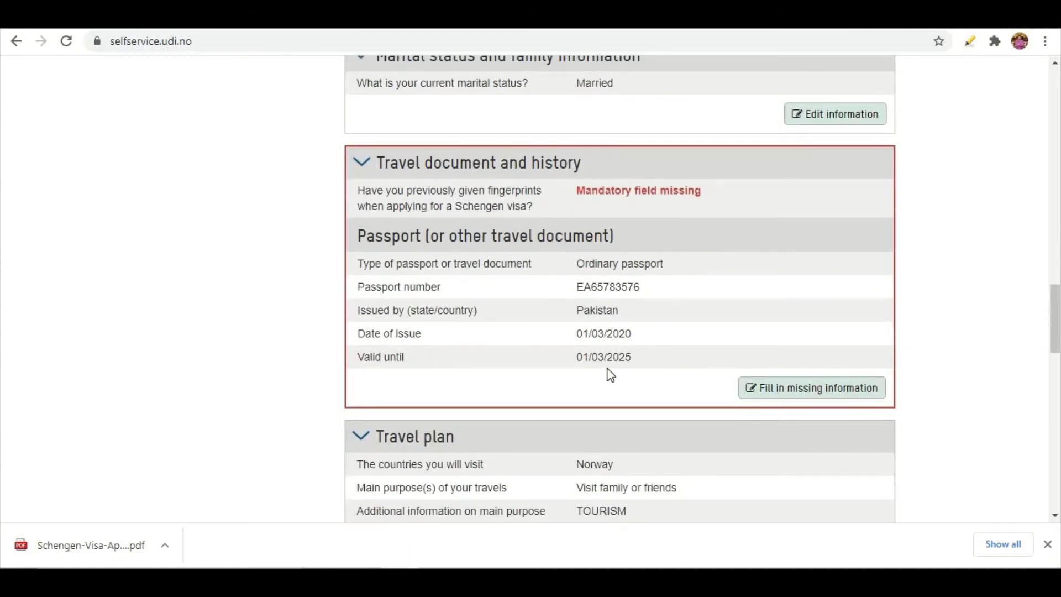
scroll(607, 409, down, 5)
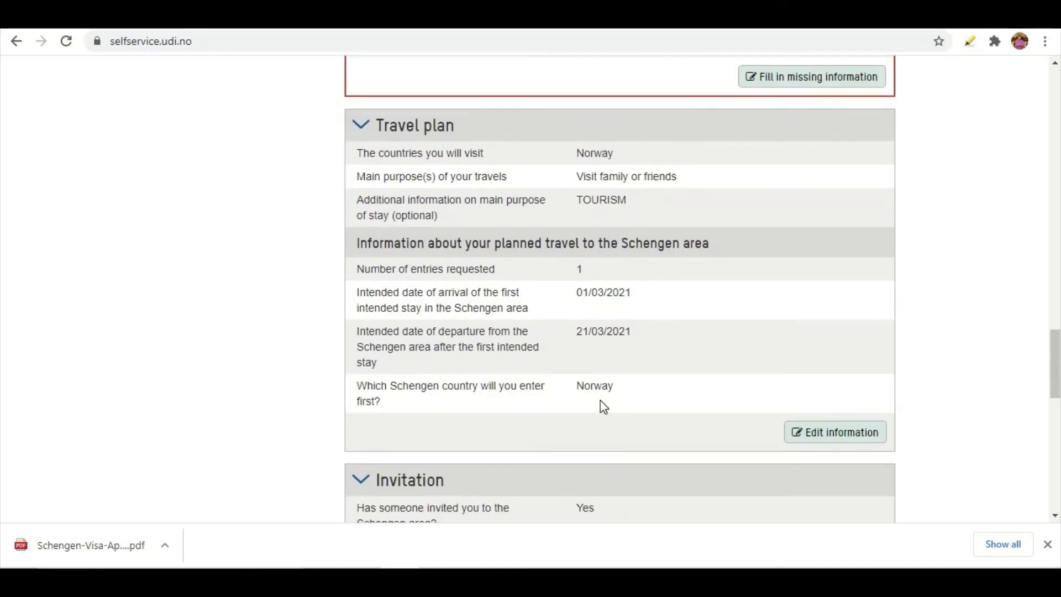
scroll(603, 406, down, 5)
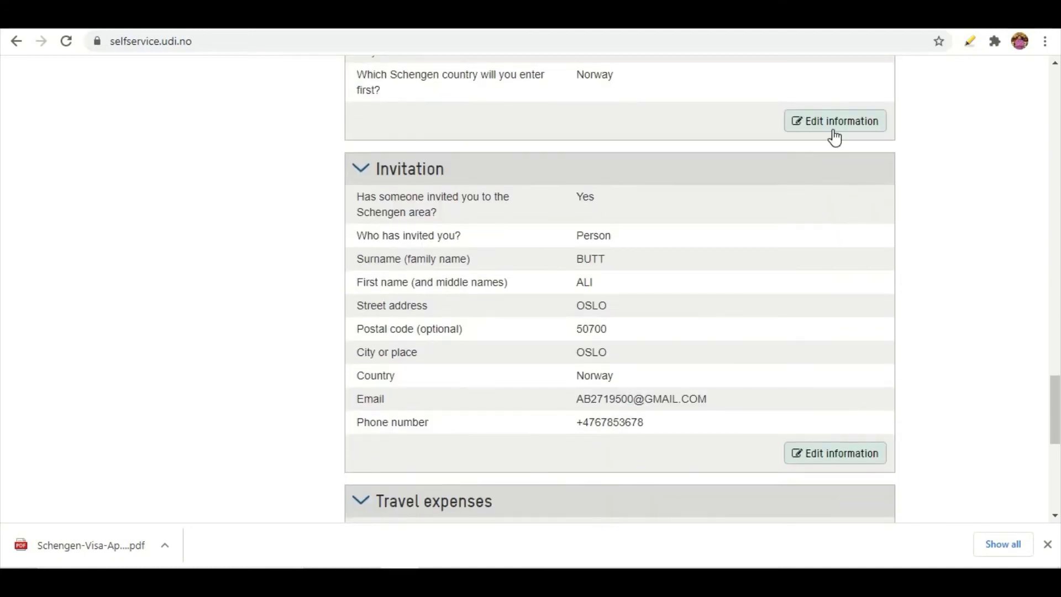
click(813, 127)
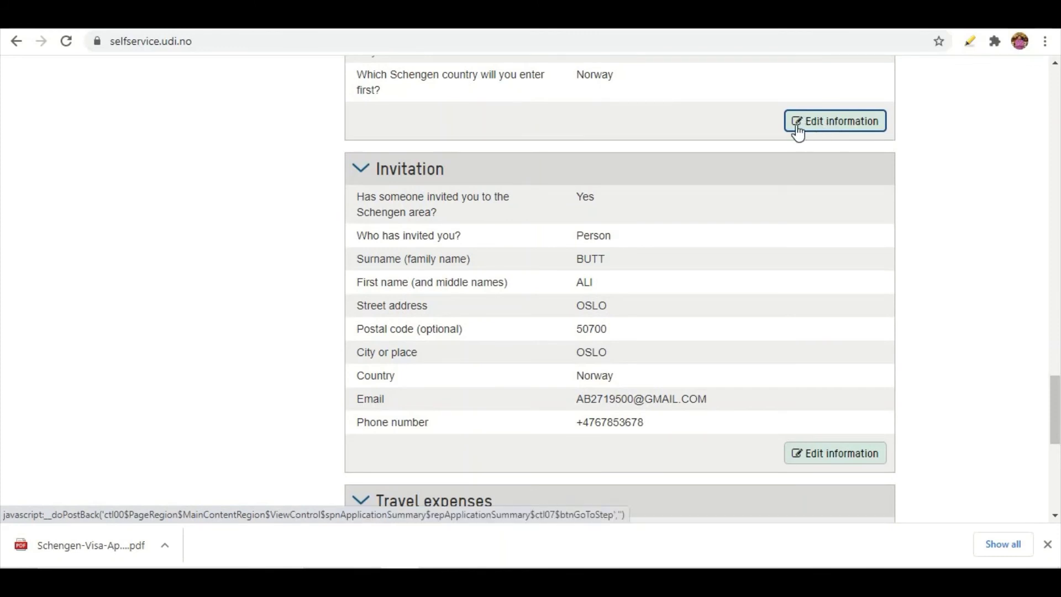
scroll(608, 326, down, 8)
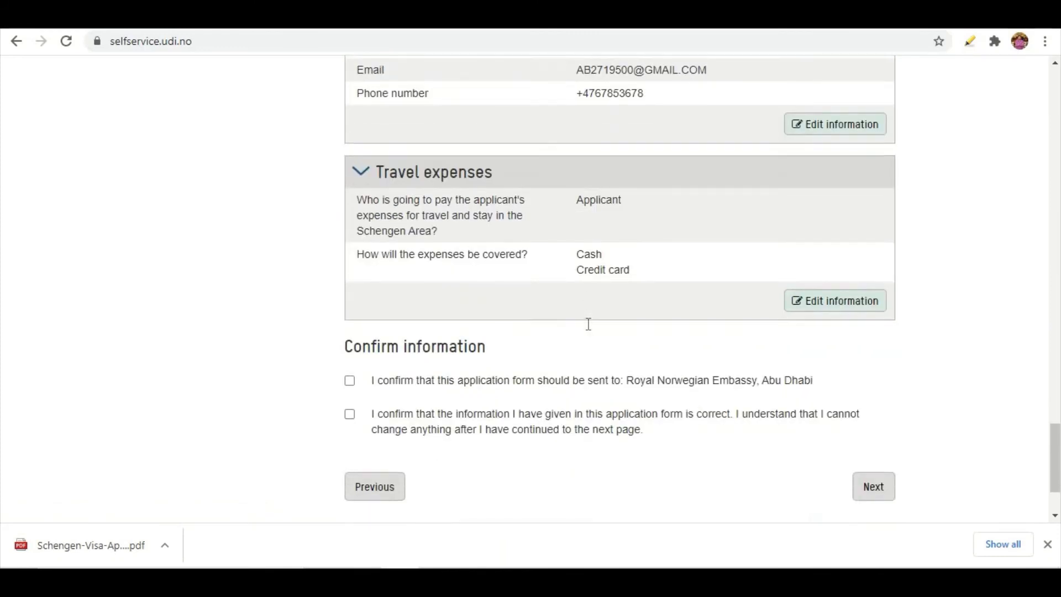
scroll(600, 404, up, 4)
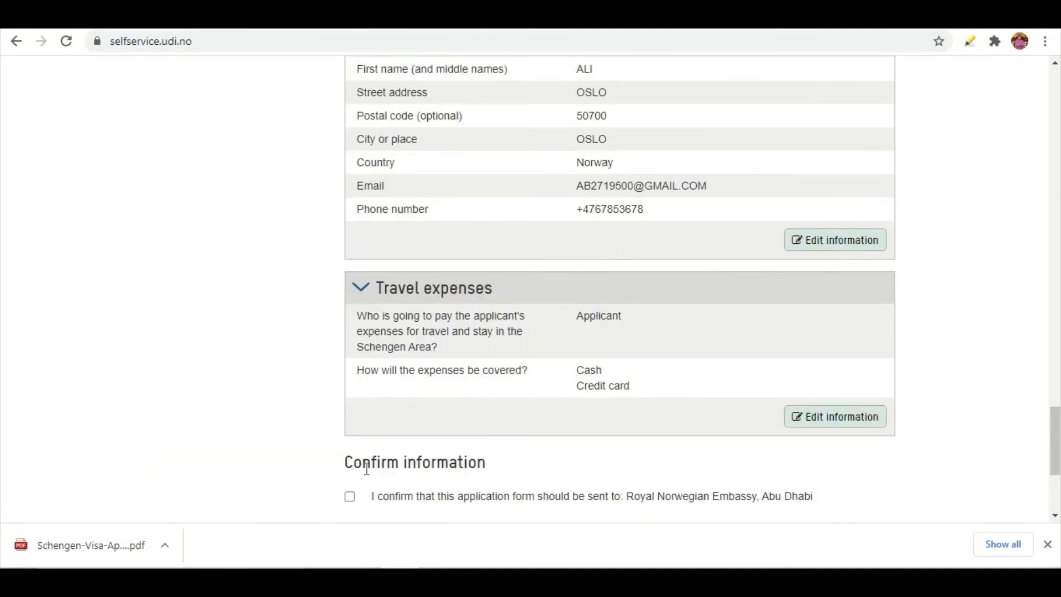
scroll(366, 469, down, 3)
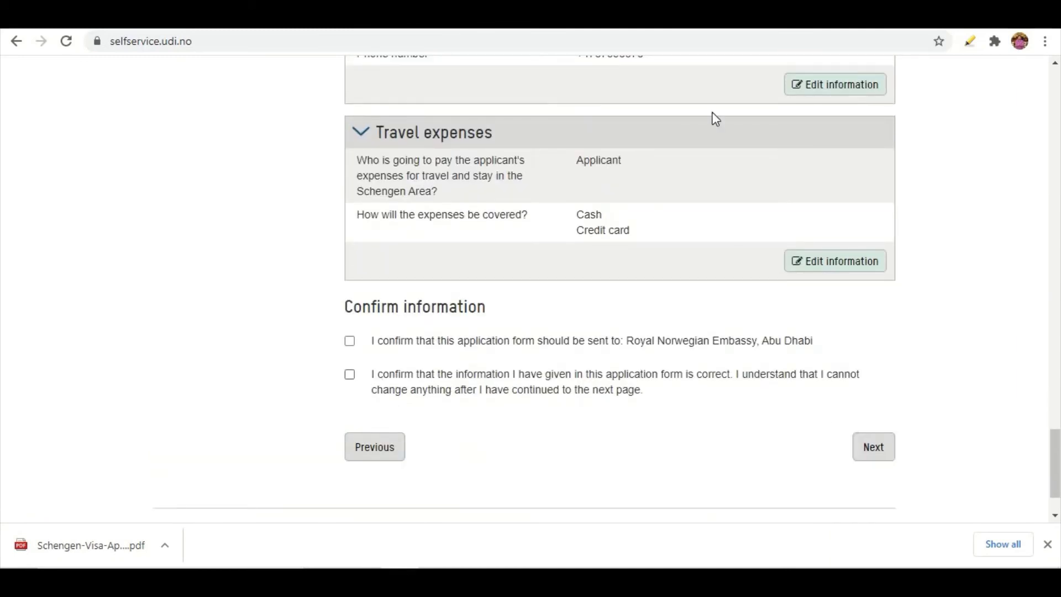
scroll(748, 337, up, 20)
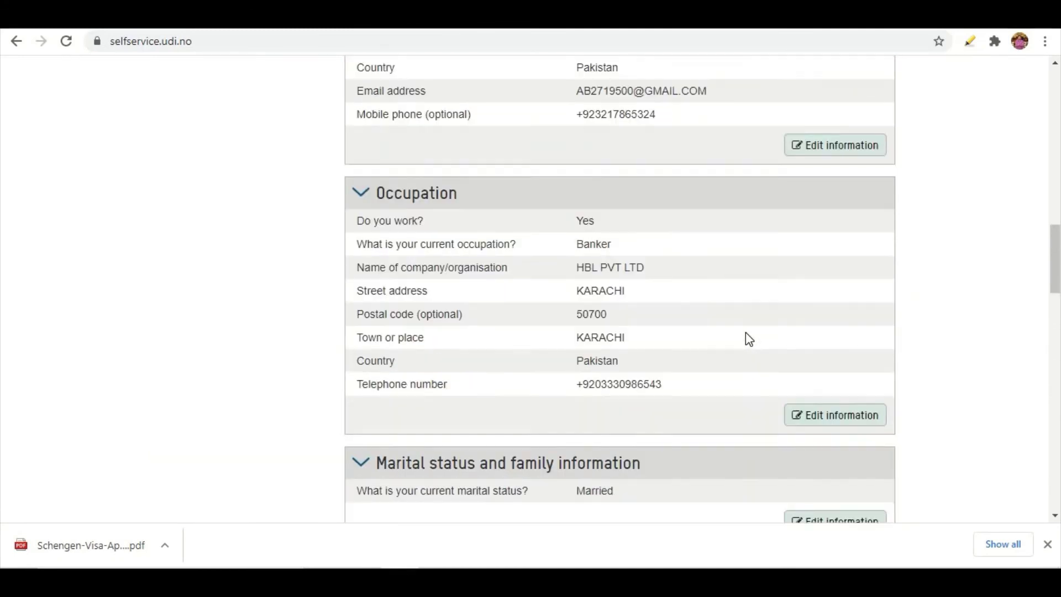
scroll(745, 337, up, 15)
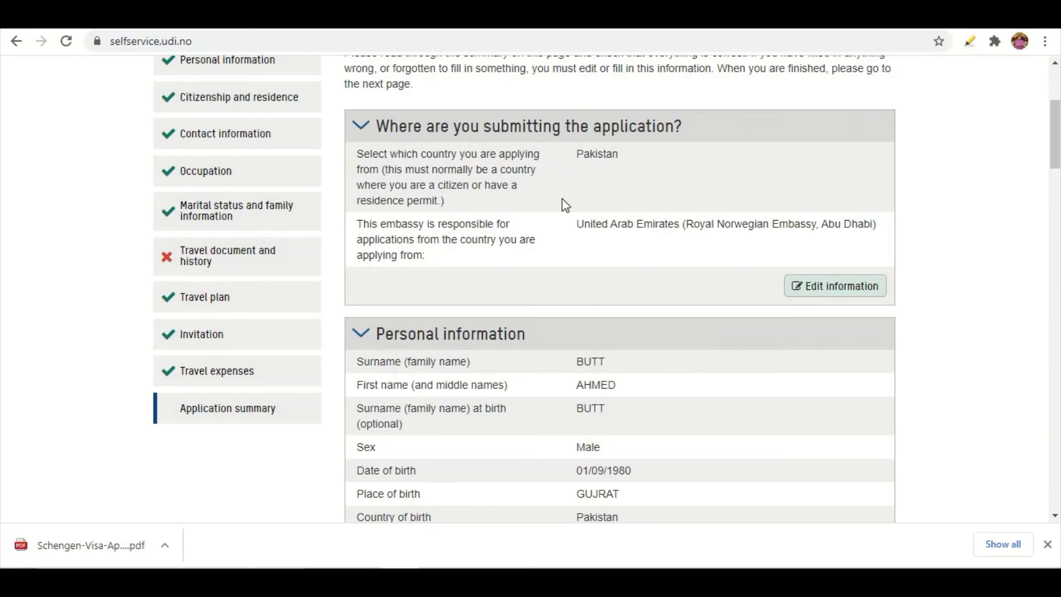
scroll(595, 246, down, 20)
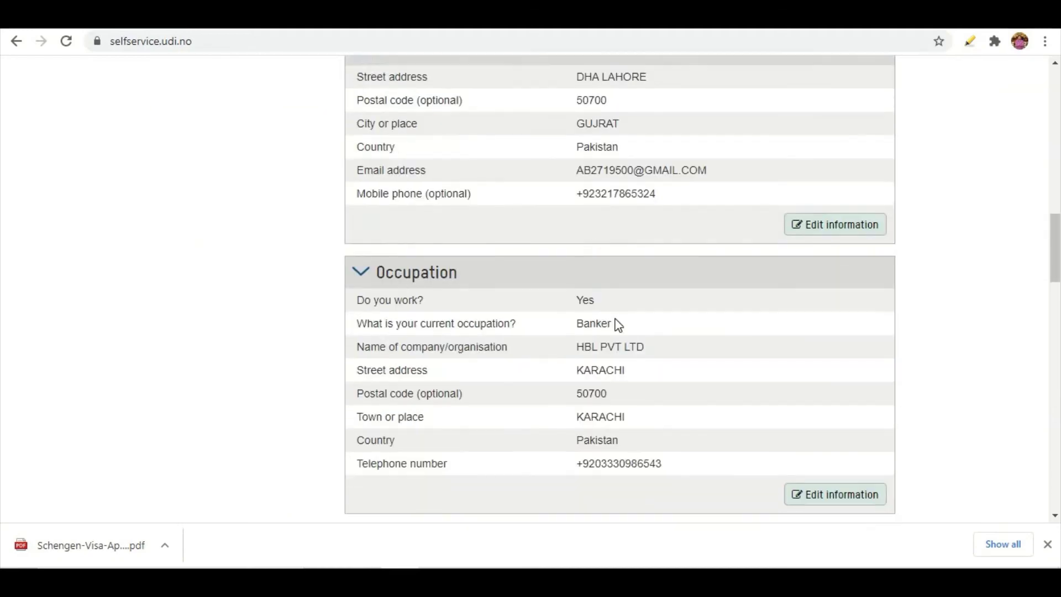
scroll(620, 330, down, 4)
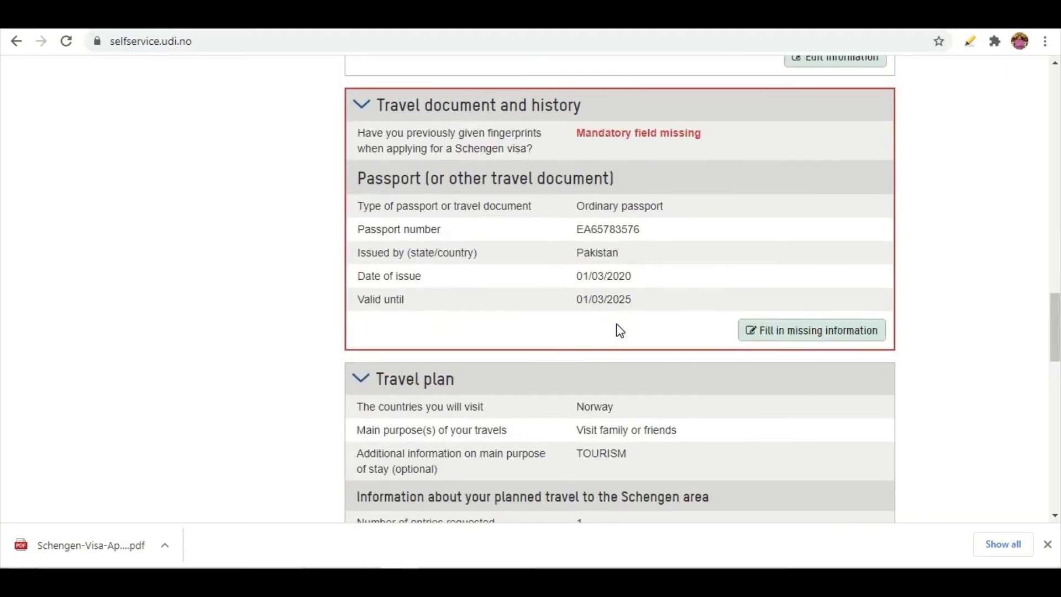
scroll(619, 326, down, 5)
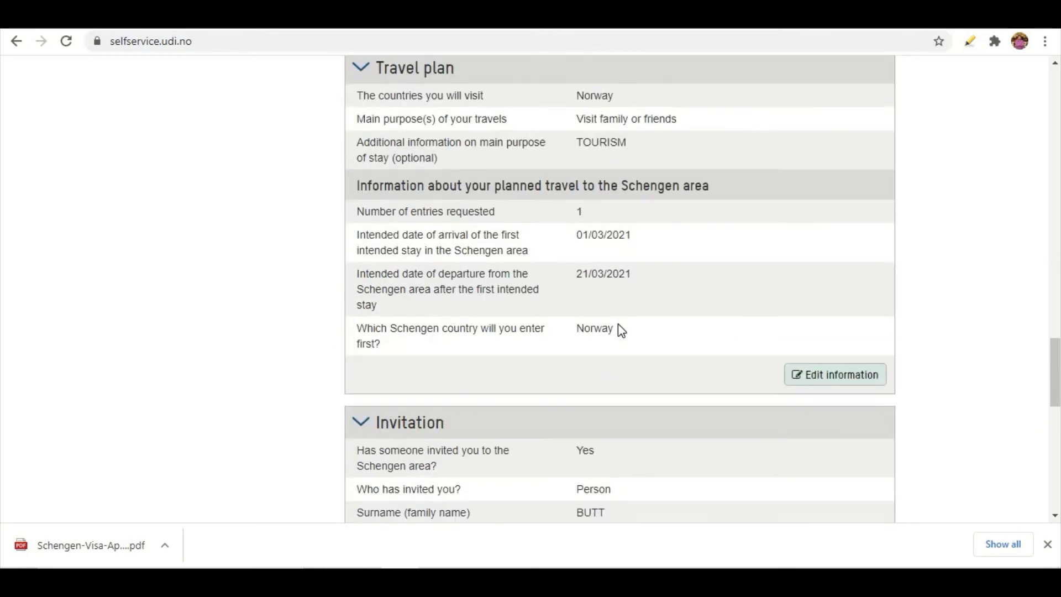
scroll(619, 326, down, 4)
scroll(619, 328, down, 7)
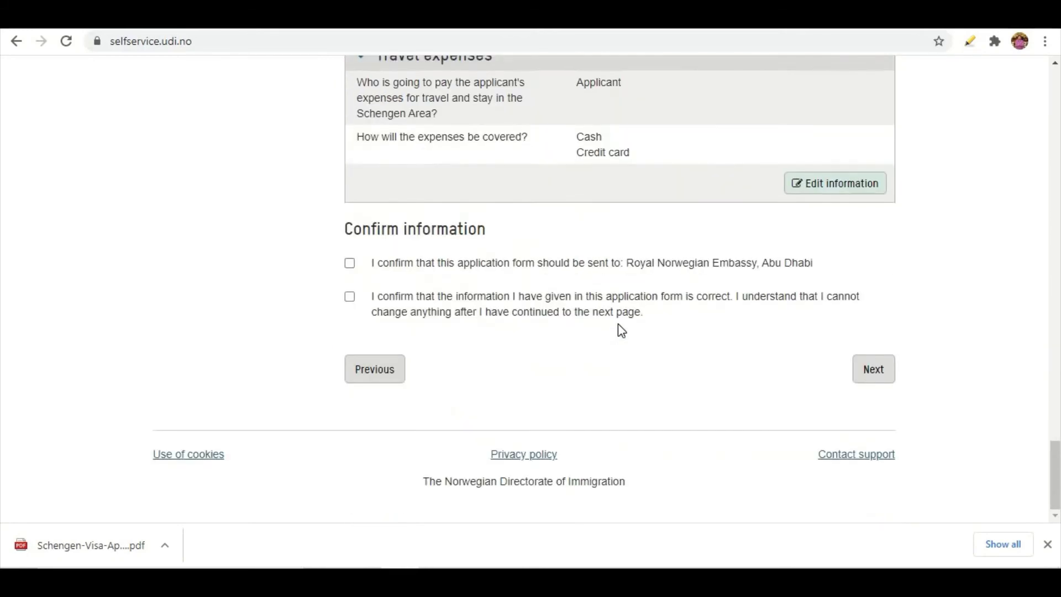
scroll(685, 328, up, 15)
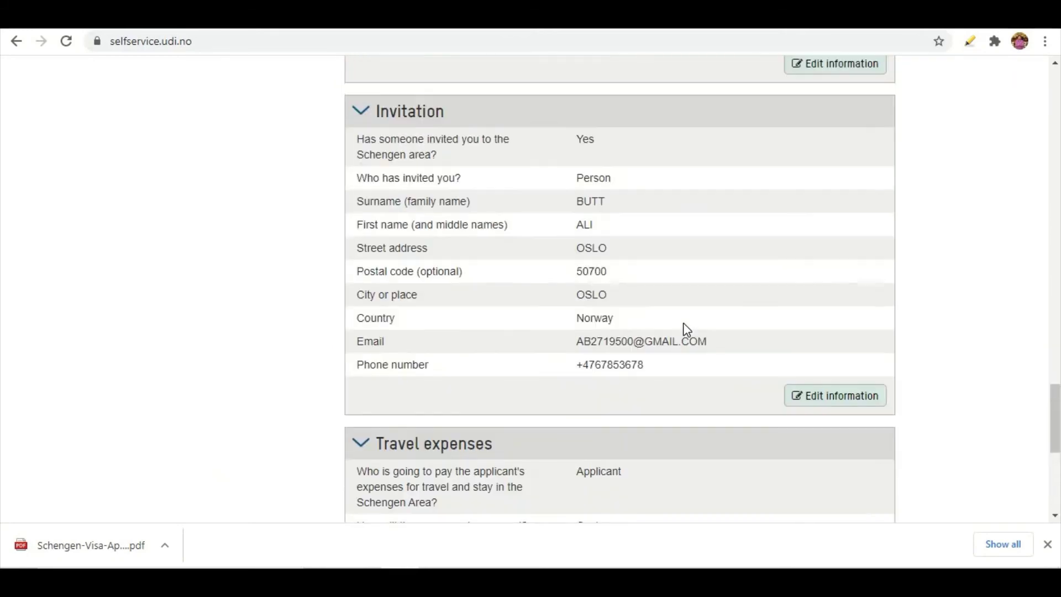
scroll(687, 330, up, 18)
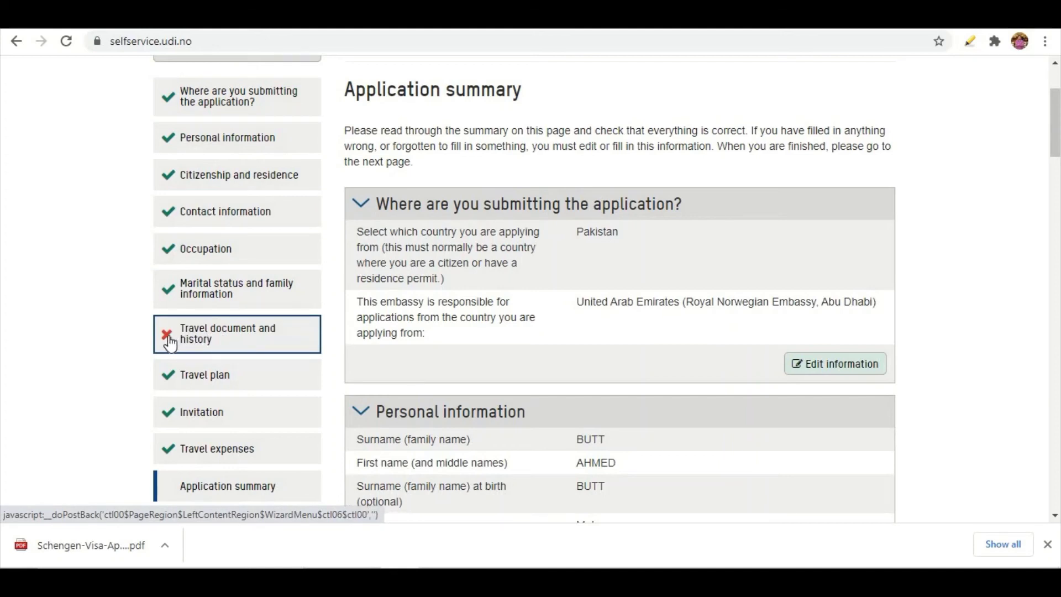
Go back to Travel document and history and answer Yes to previous Schengen fingerprints
click(247, 348)
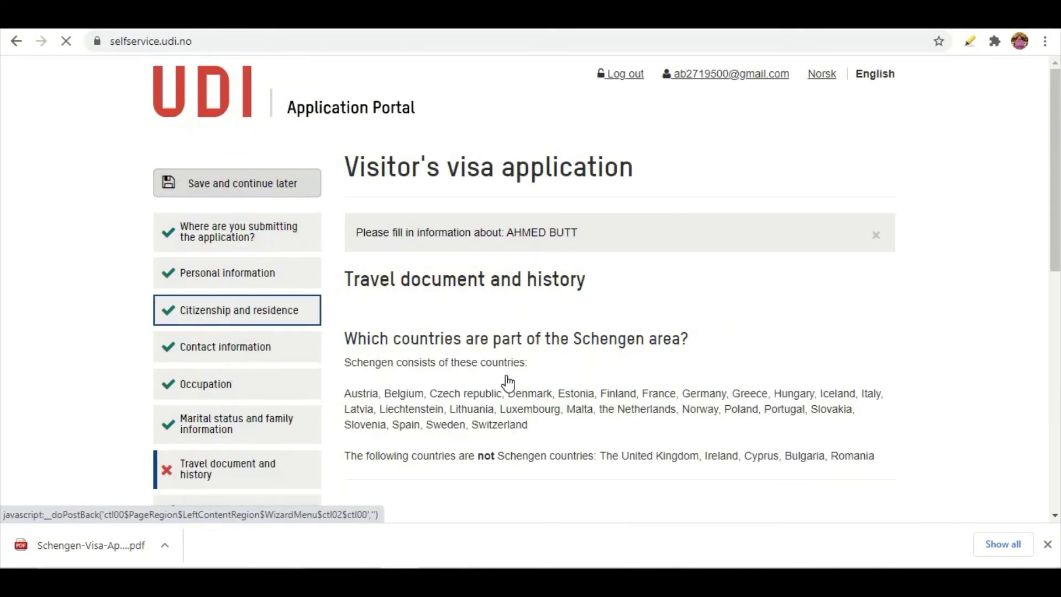
scroll(507, 375, down, 2)
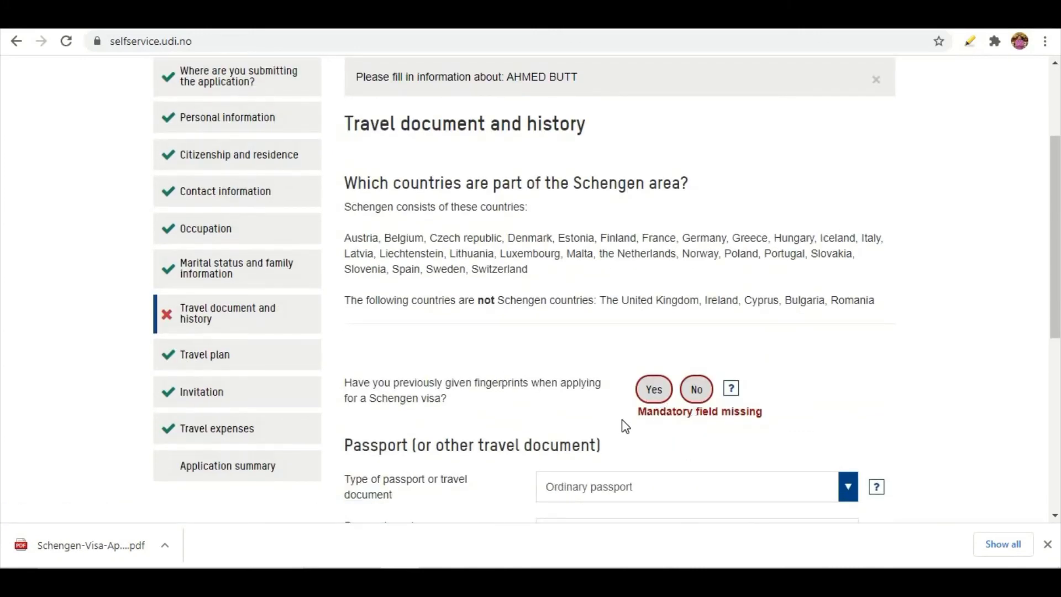
drag(639, 413, 791, 429)
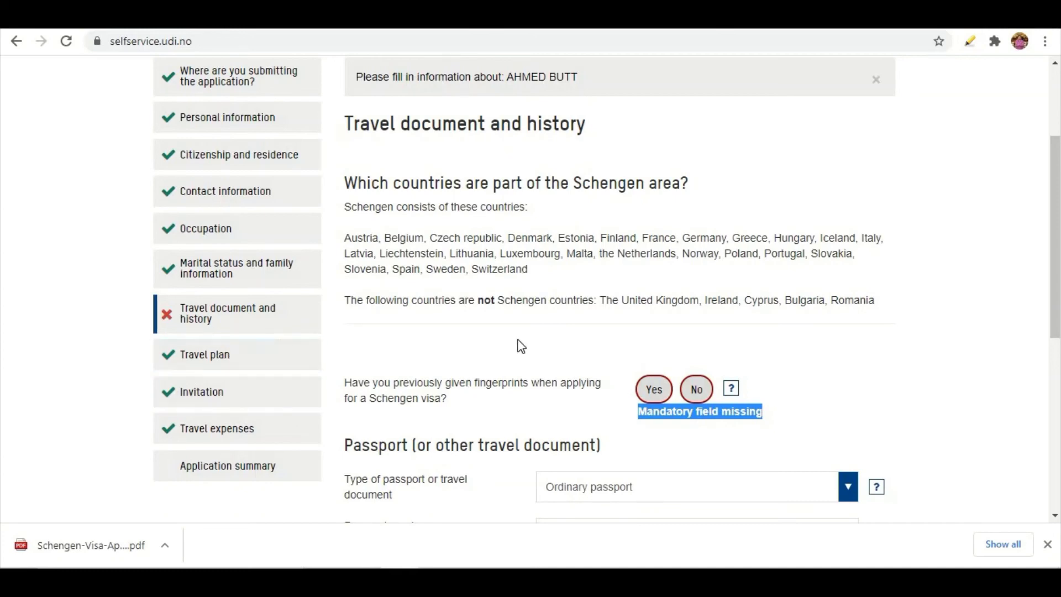
scroll(378, 273, down, 2)
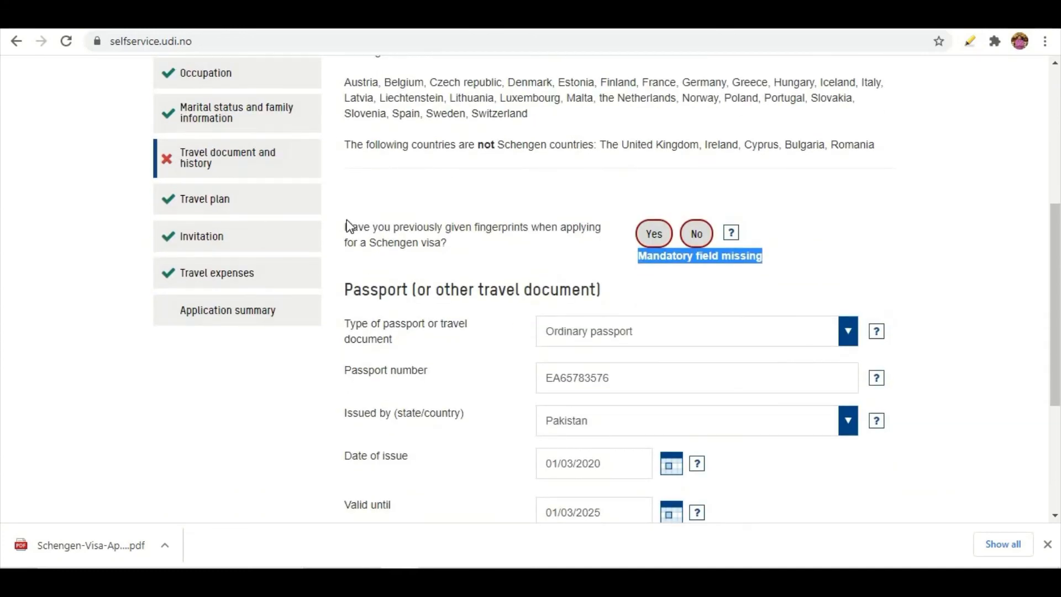
drag(347, 228, 465, 249)
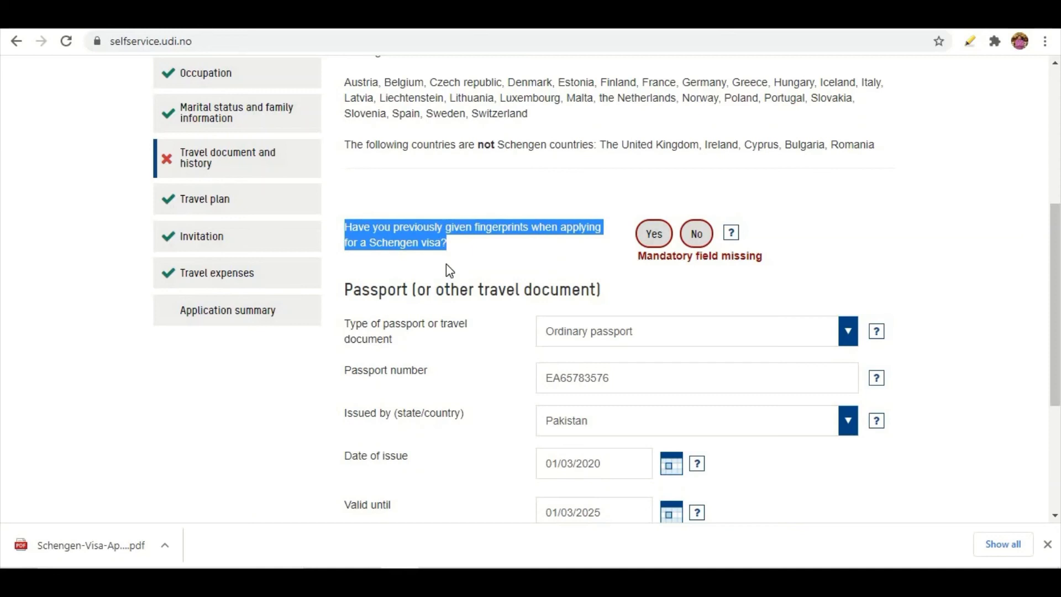
click(651, 243)
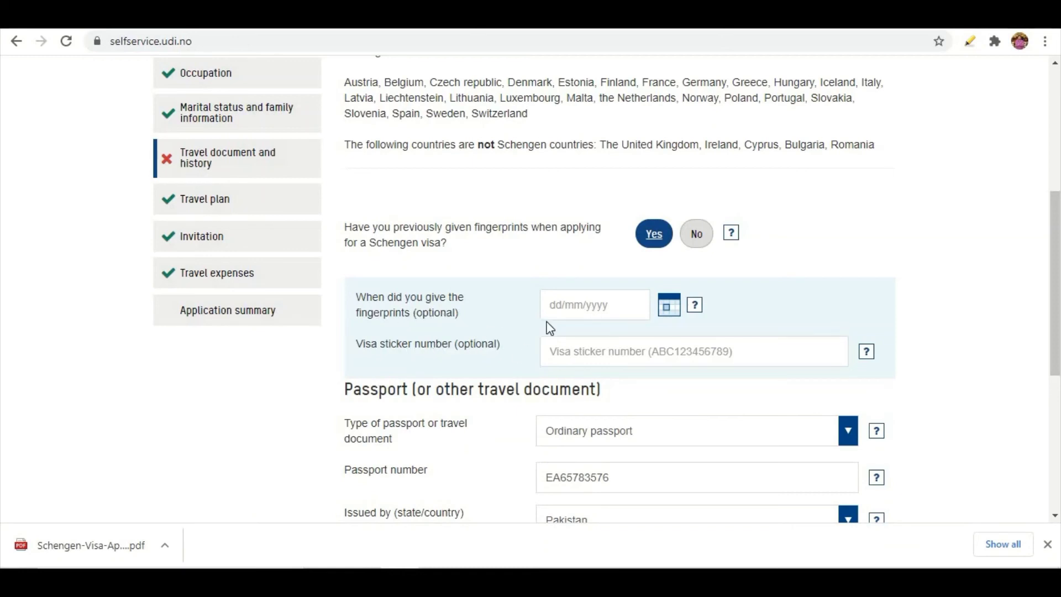
Enter fingerprint date 01-01-2018 and the visa sticker number
click(553, 307)
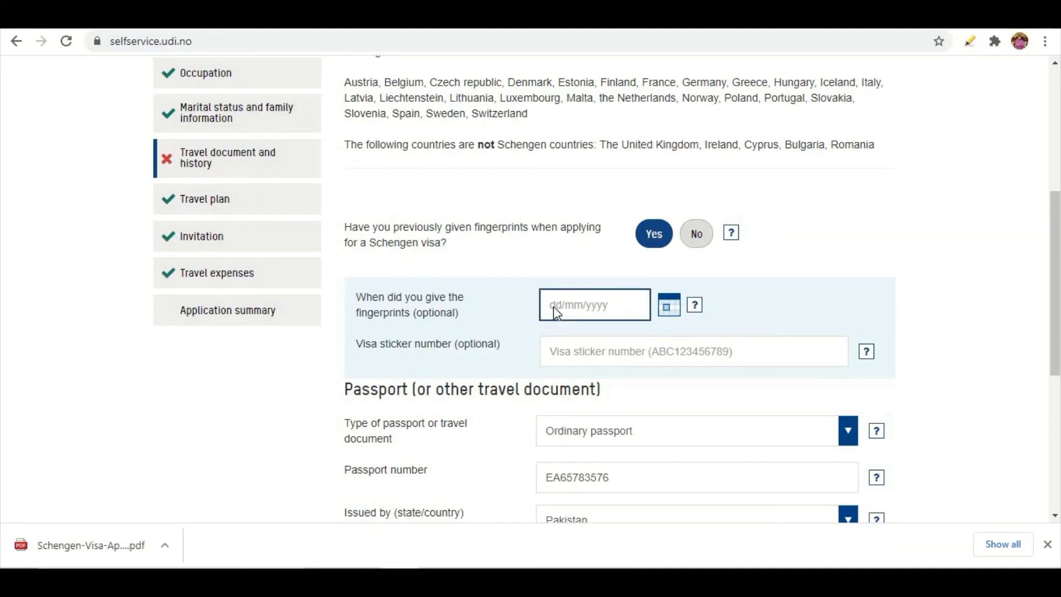
text(01-01-2018)
click(564, 351)
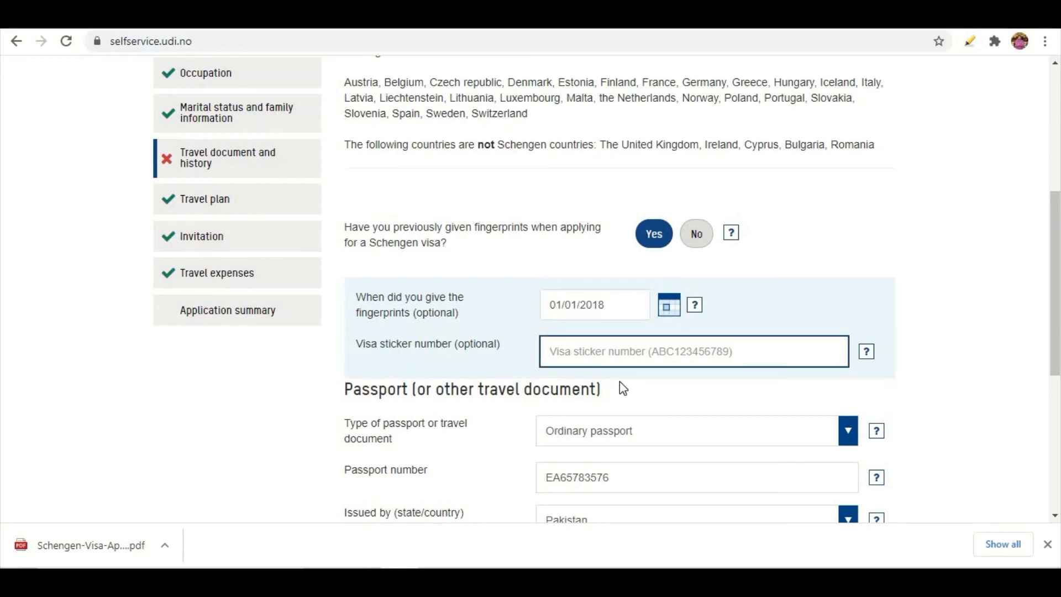
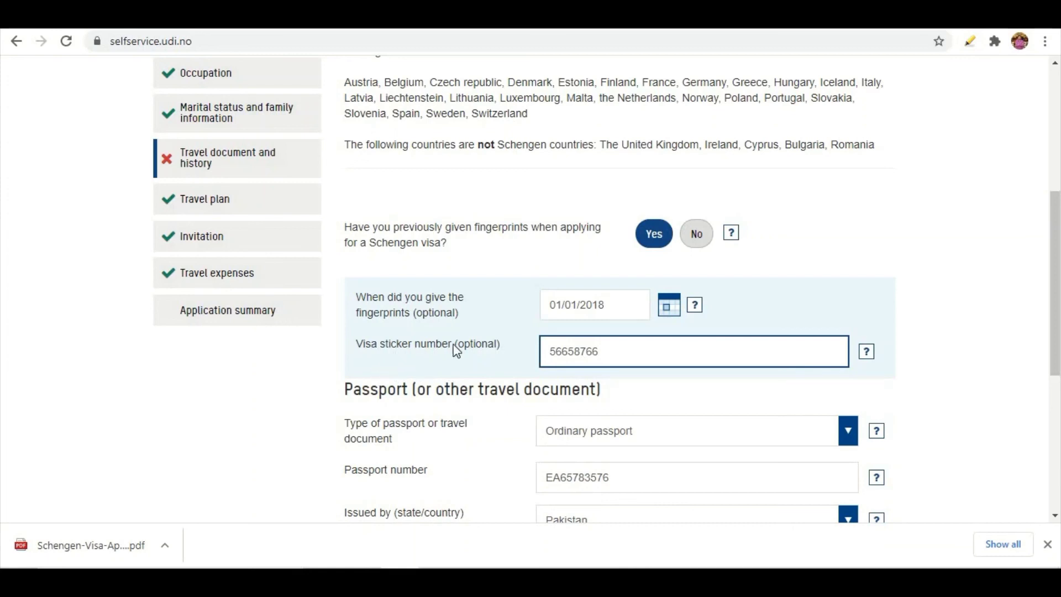
drag(611, 350, 520, 364)
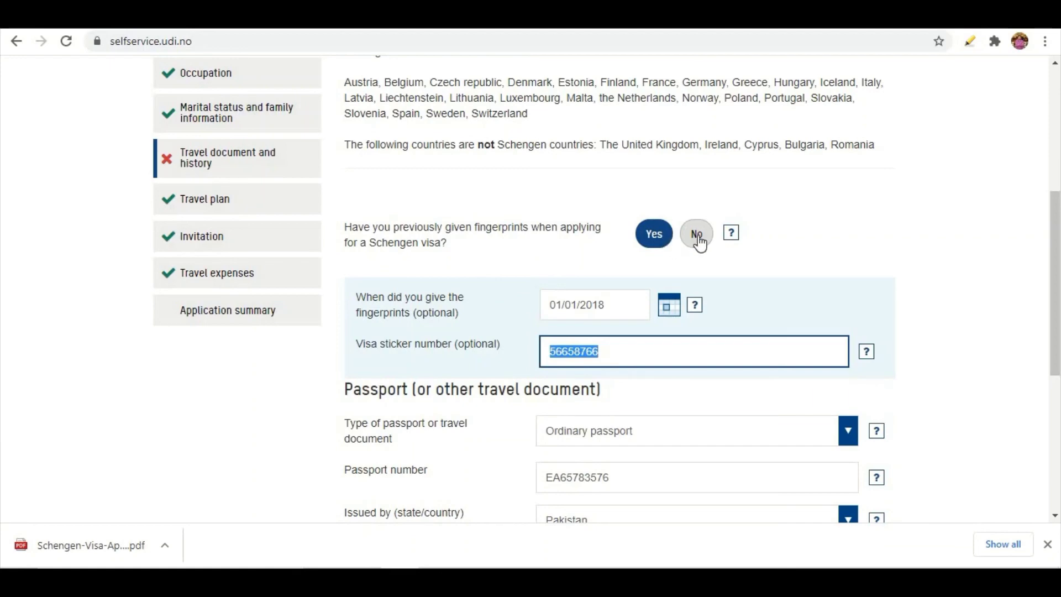
Tick both confirmations (Abu Dhabi embassy, information correct) after reviewing the summary, then continue to payment
scroll(352, 367, down, 2)
scroll(354, 362, down, 2)
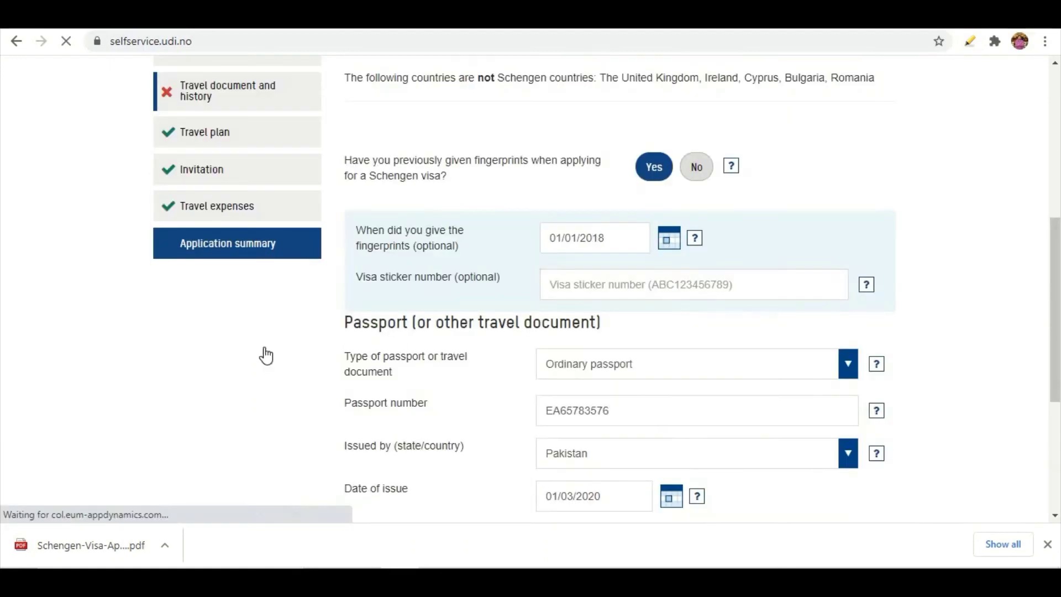
scroll(493, 248, down, 3)
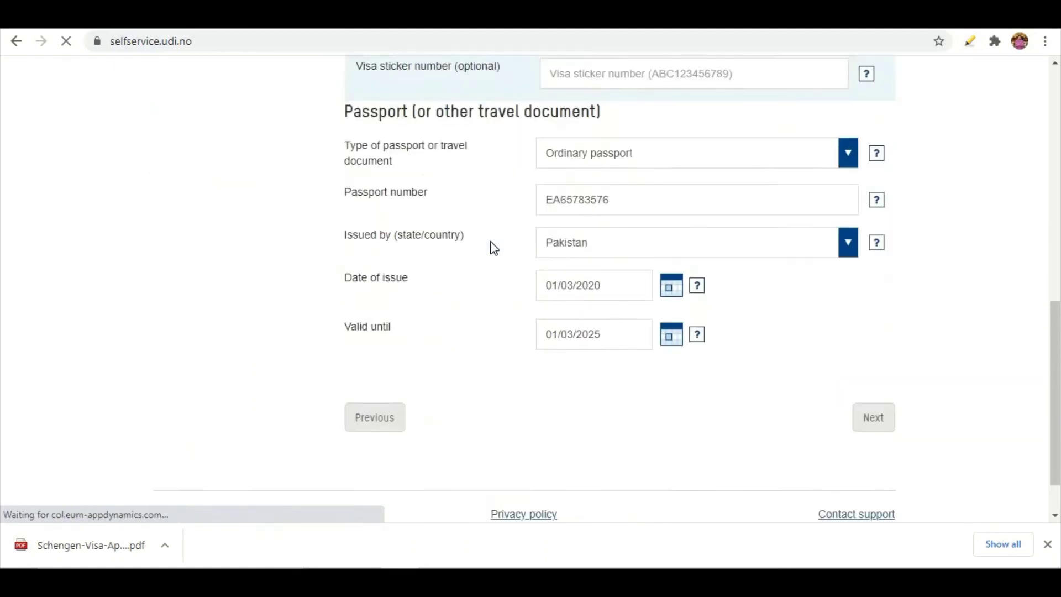
scroll(493, 248, down, 15)
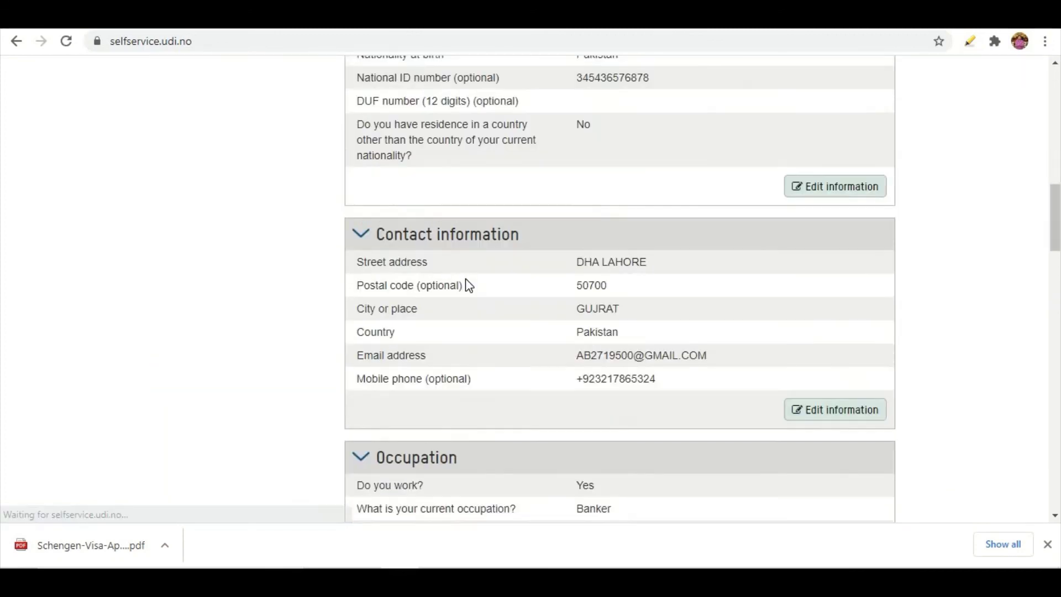
scroll(224, 287, up, 6)
scroll(224, 286, up, 6)
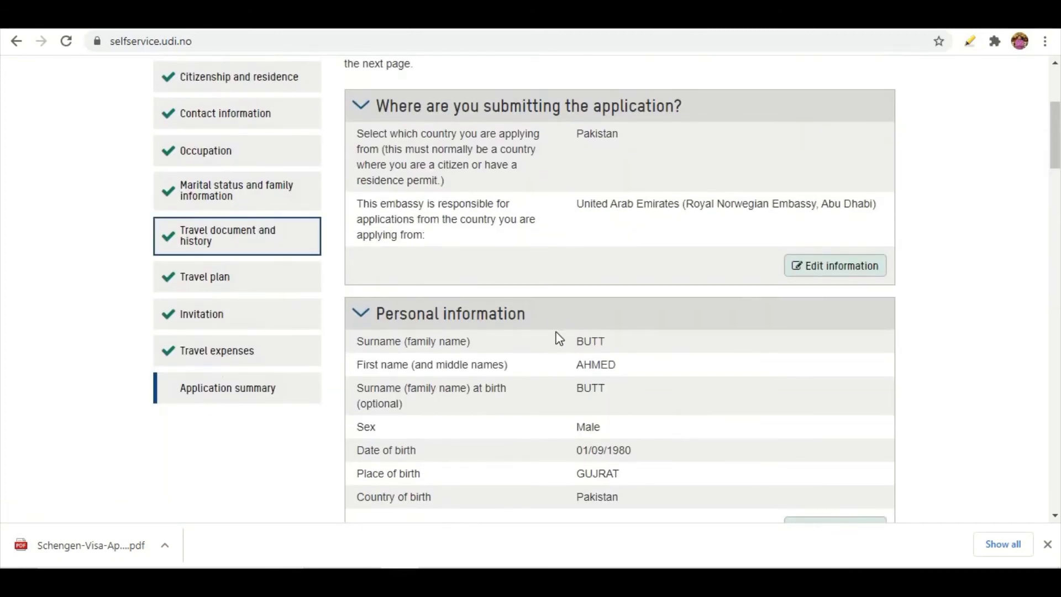
scroll(556, 326, down, 5)
scroll(559, 323, down, 20)
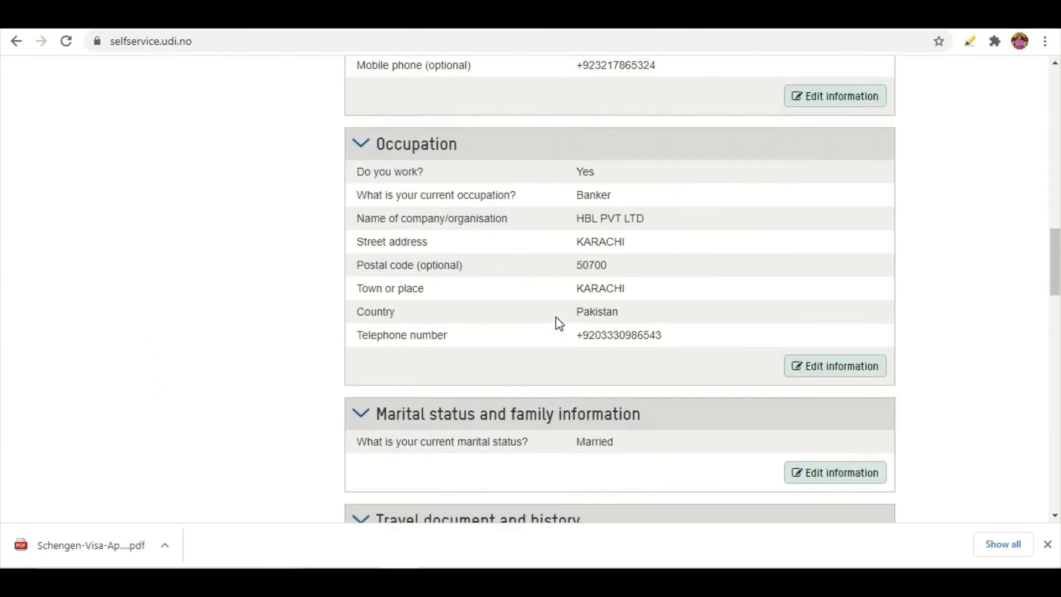
scroll(558, 322, down, 10)
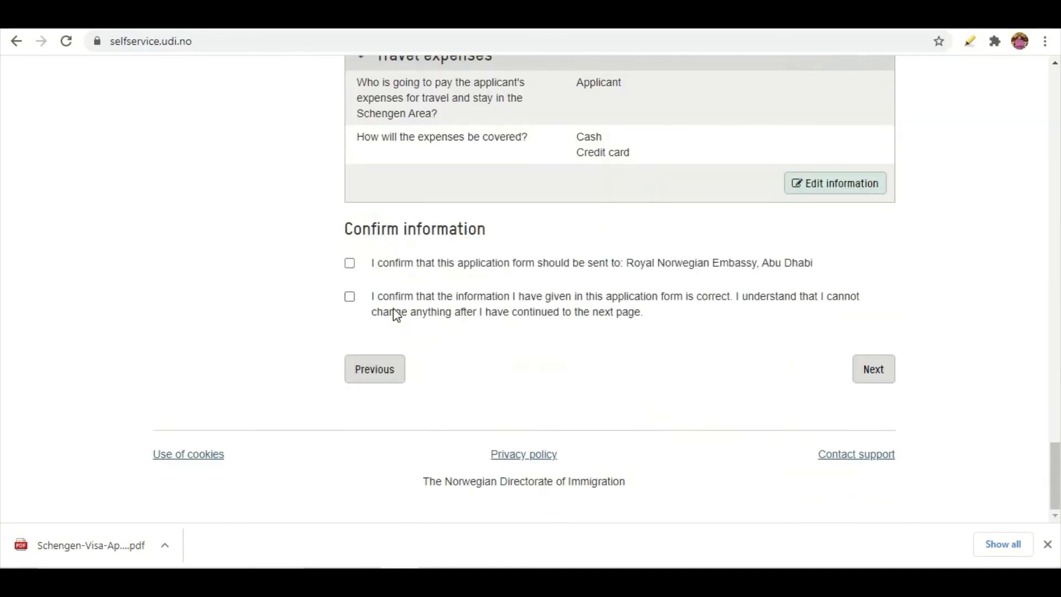
click(350, 264)
click(350, 299)
click(862, 371)
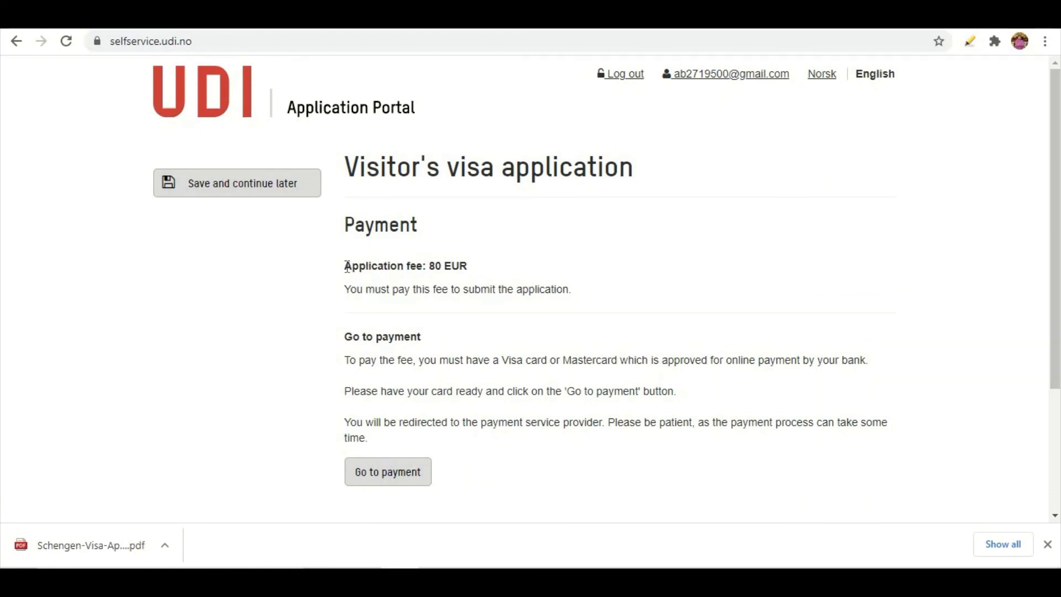
Select the 80 EUR application fee and go to the card payment provider
drag(344, 266, 478, 277)
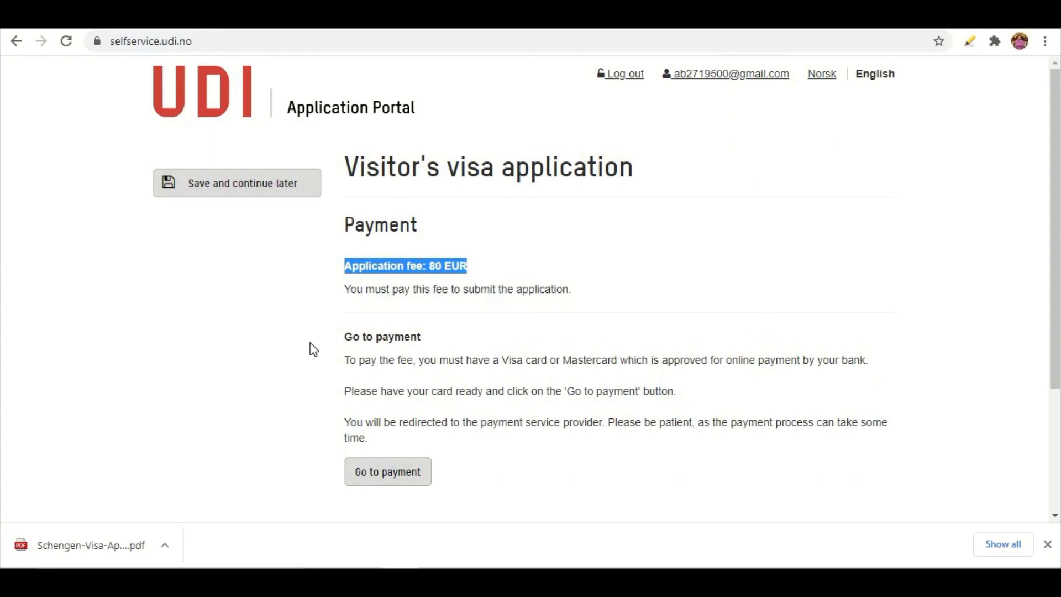
click(389, 477)
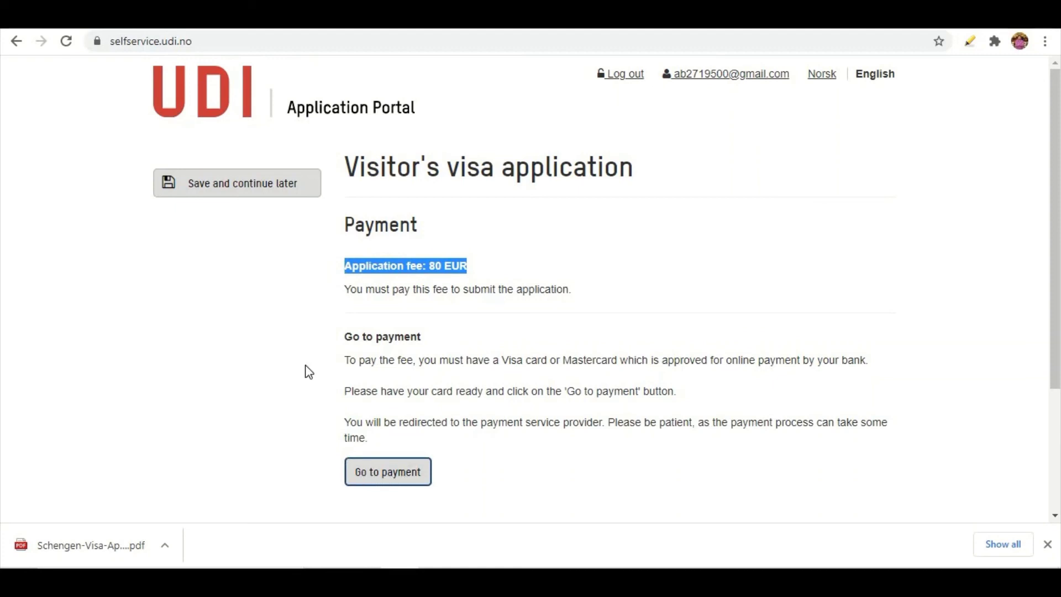
click(238, 187)
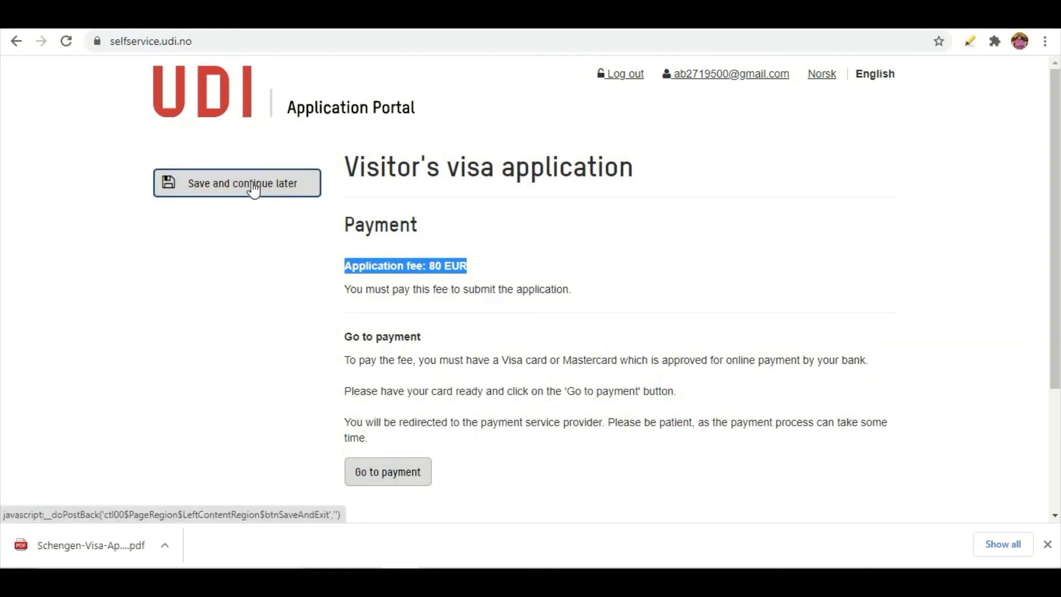
click(384, 487)
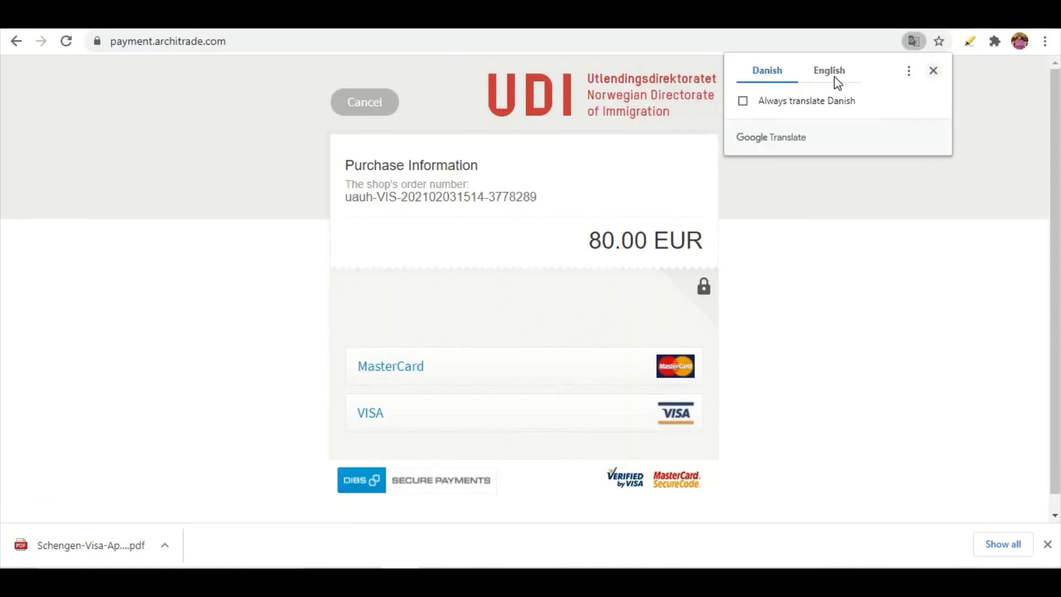
Translate the DIBS page to English and pick MasterCard to reveal the card fields
click(835, 81)
click(396, 369)
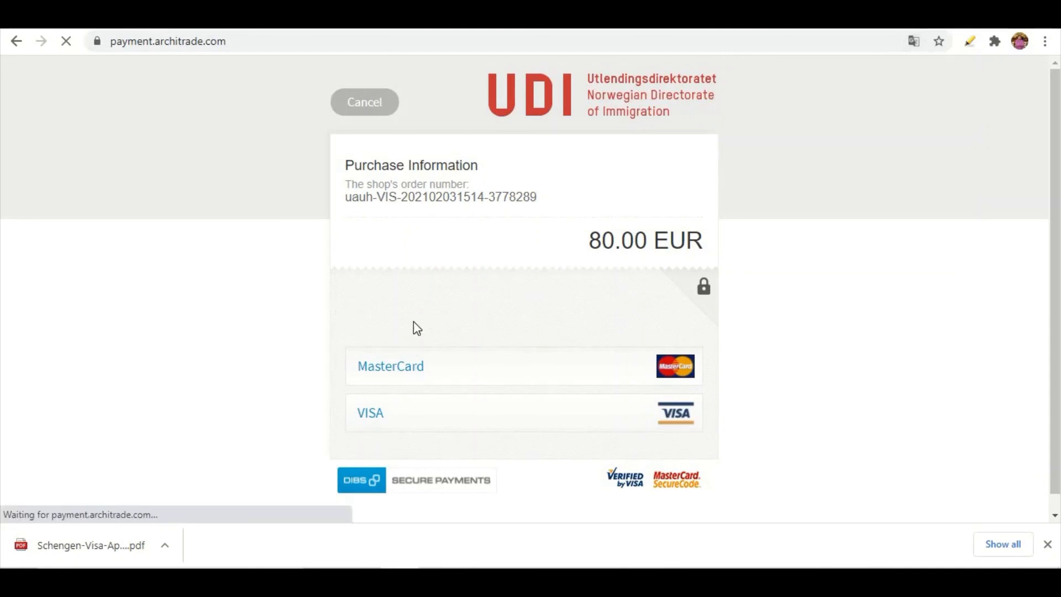
scroll(308, 356, down, 2)
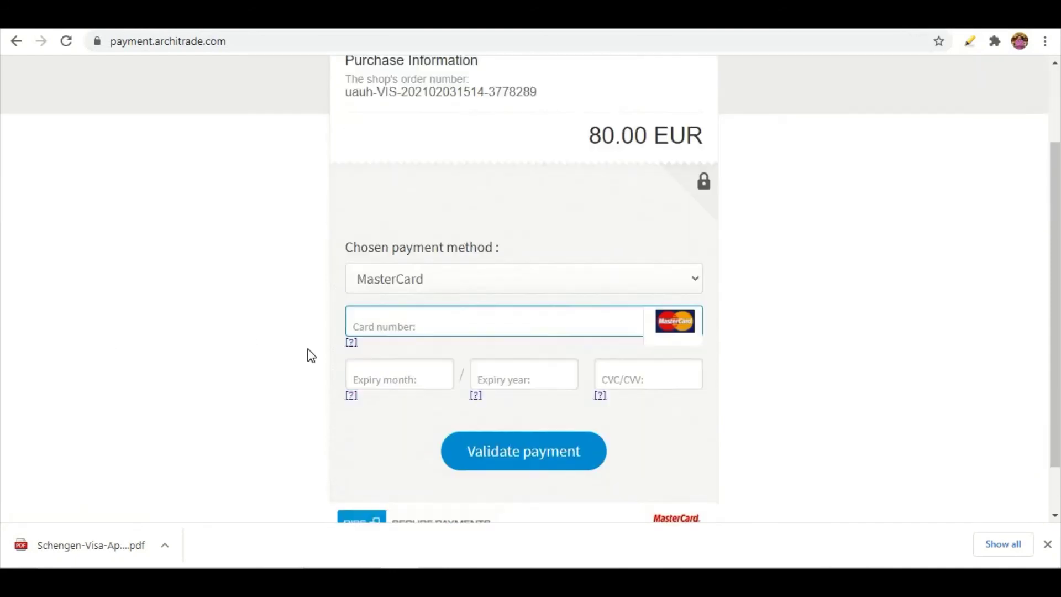
scroll(311, 356, down, 1)
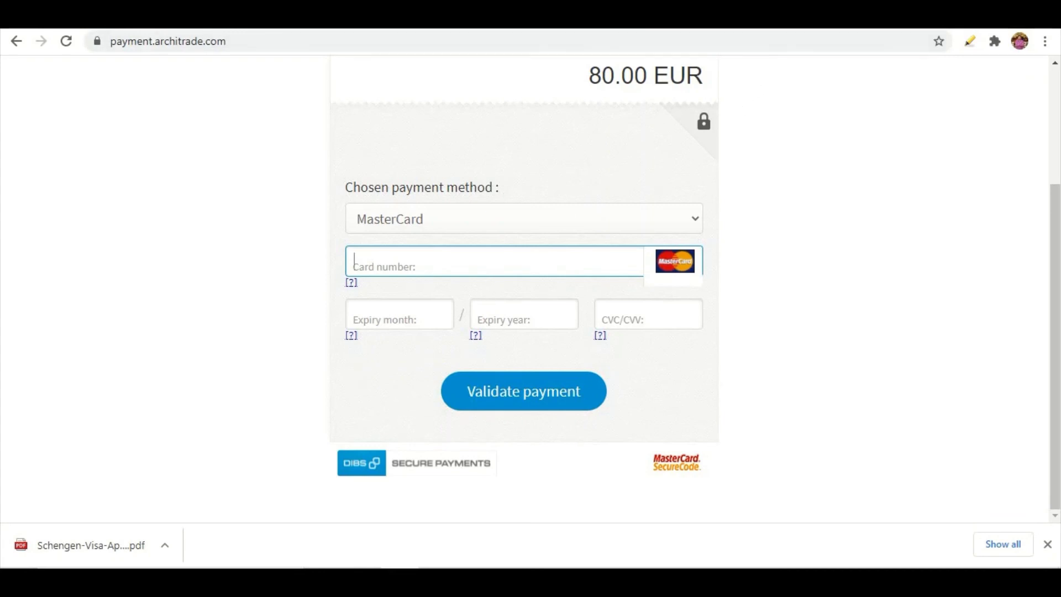
click(802, 19)
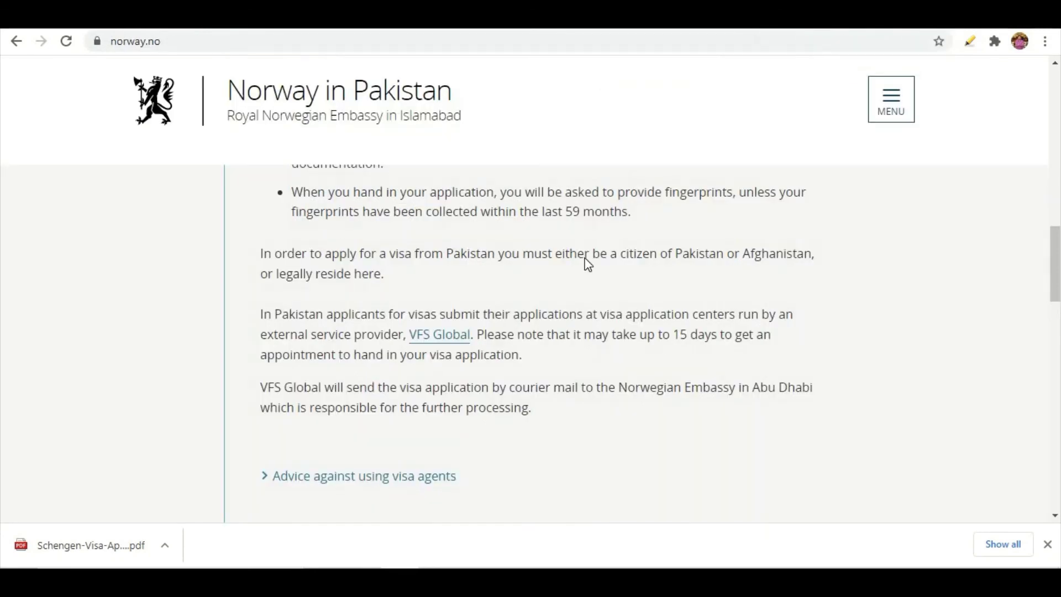
scroll(530, 336, up, 8)
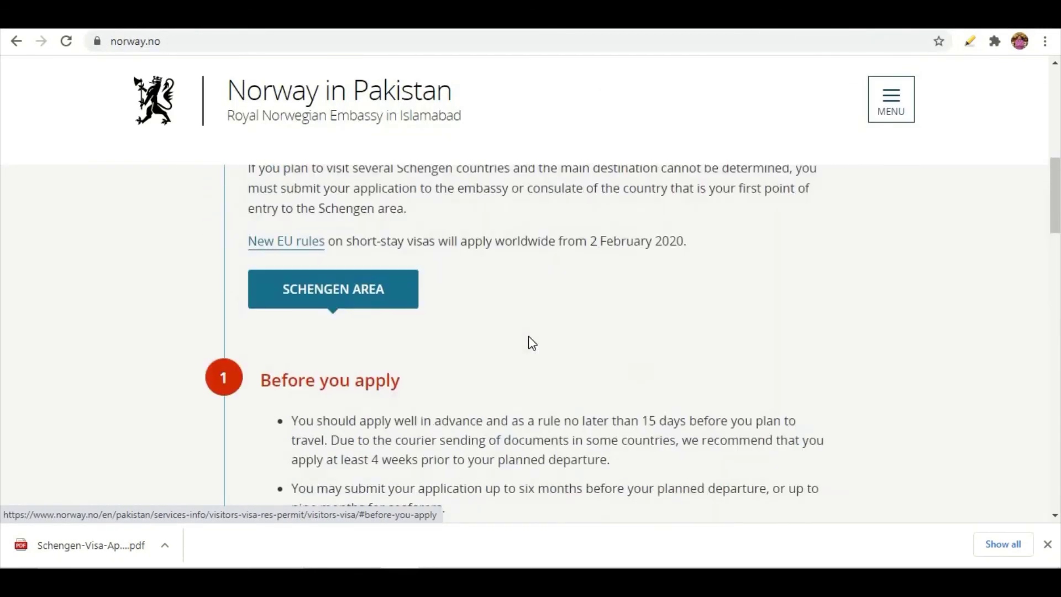
scroll(529, 341, up, 6)
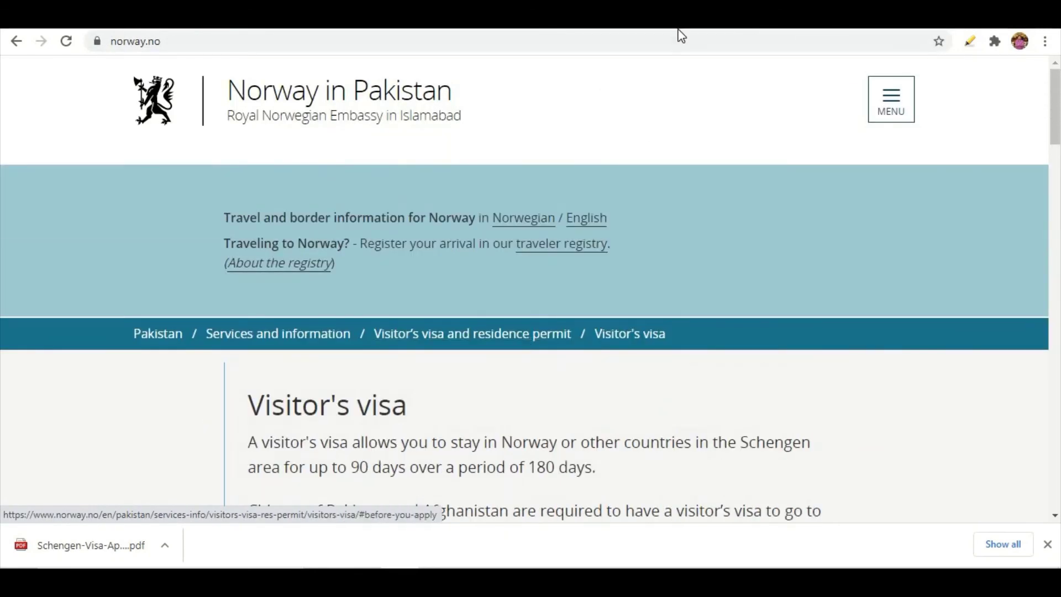
click(470, 19)
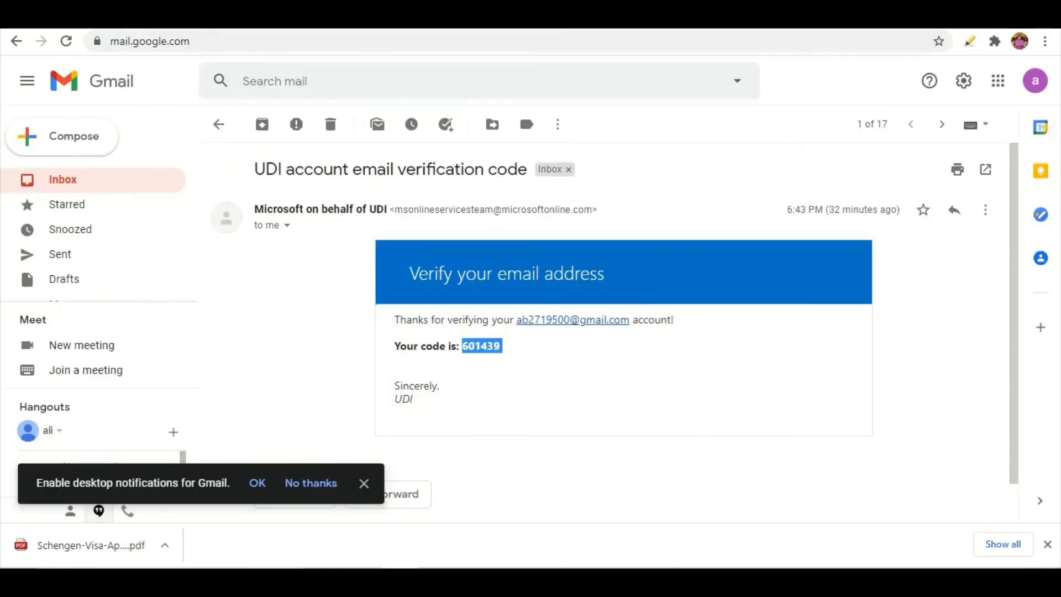
click(359, 19)
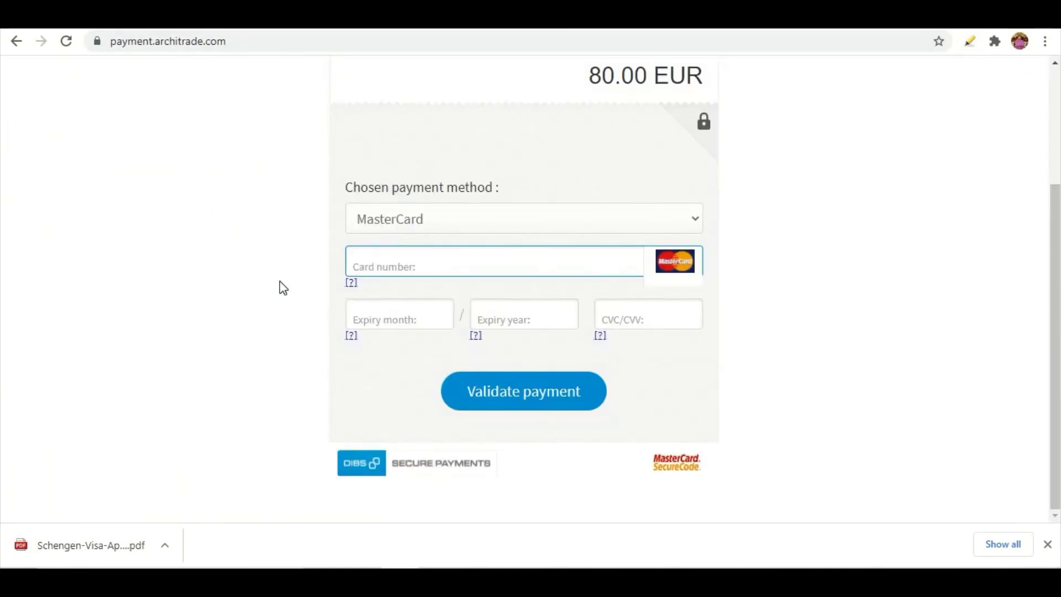